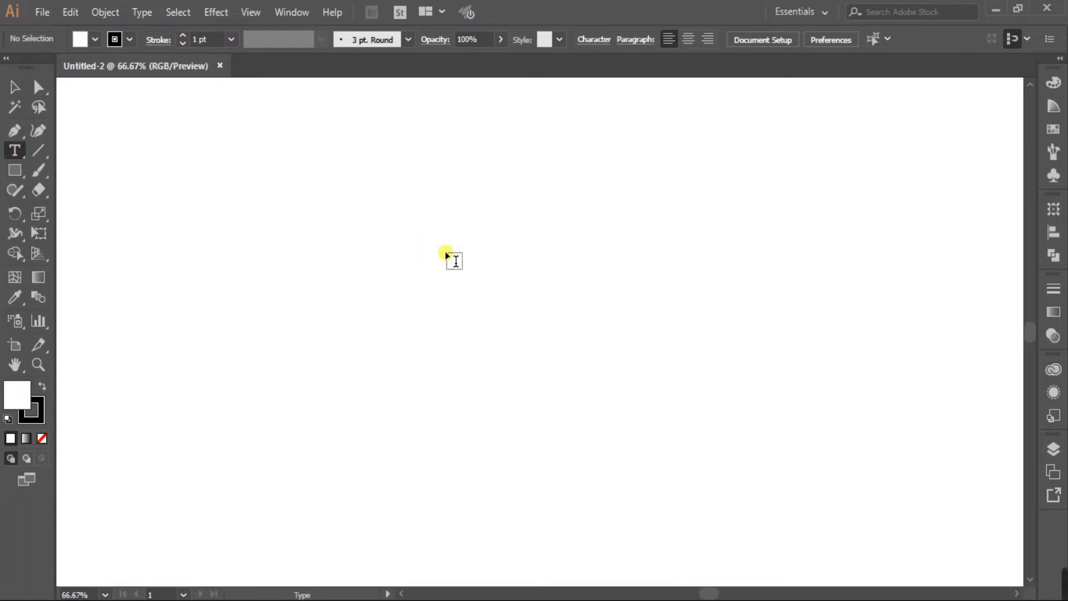
Add point text at 72 pt reading HELLO on the first line and WORLD on the second
click(473, 255)
click(747, 40)
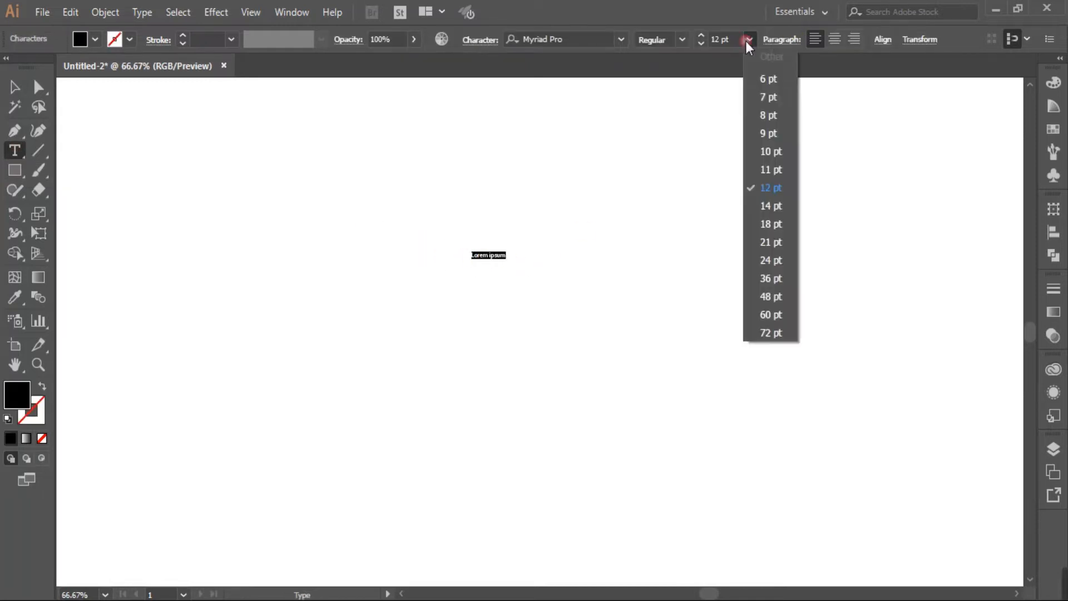
click(779, 332)
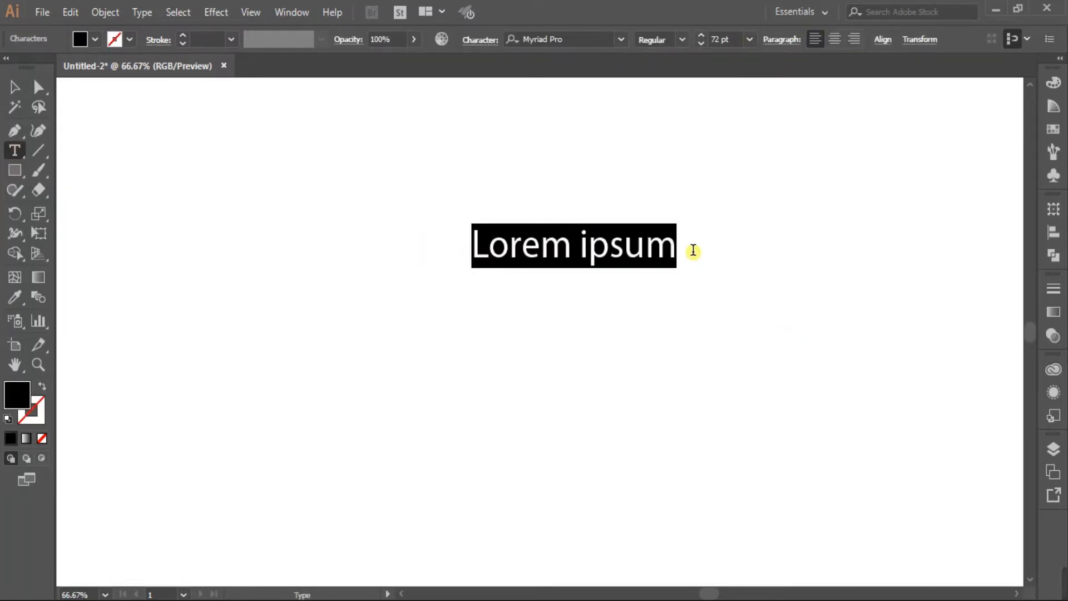
key(BackSpace)
text(HEL)
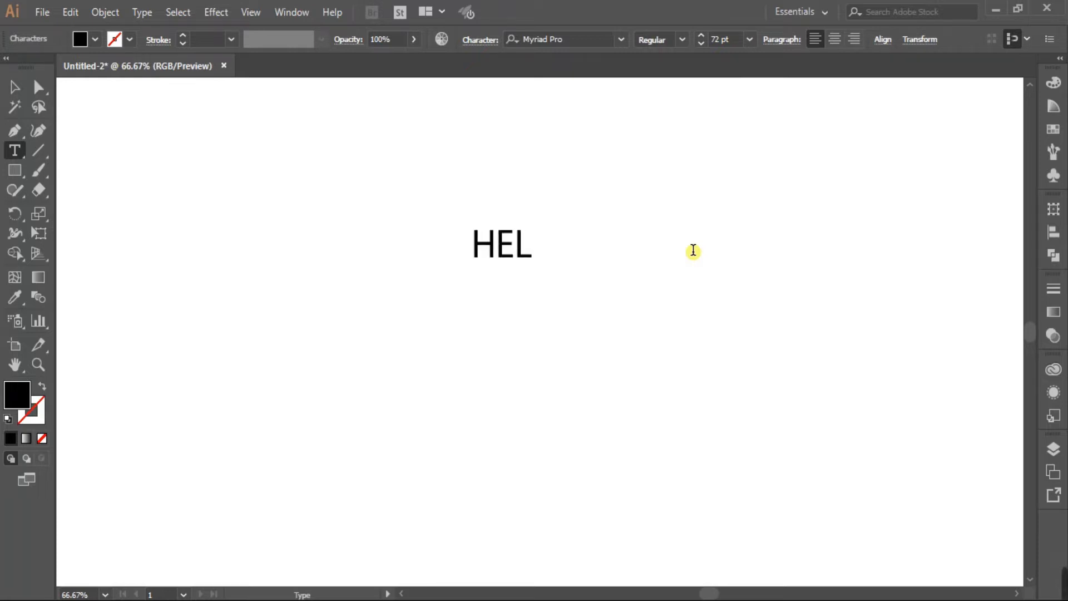
text(LO)
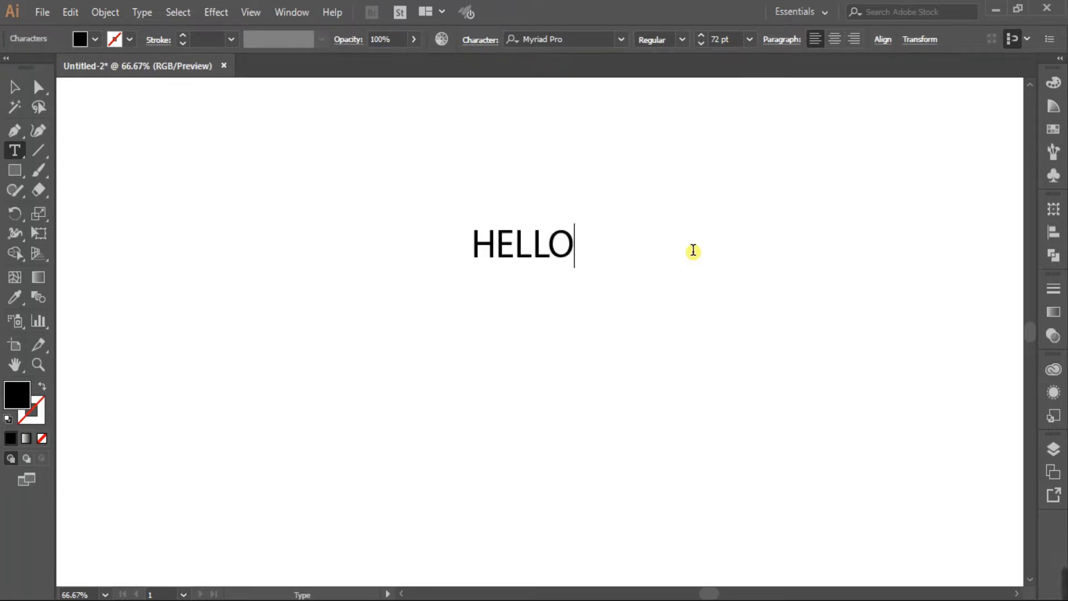
key(Return)
text(WORLD)
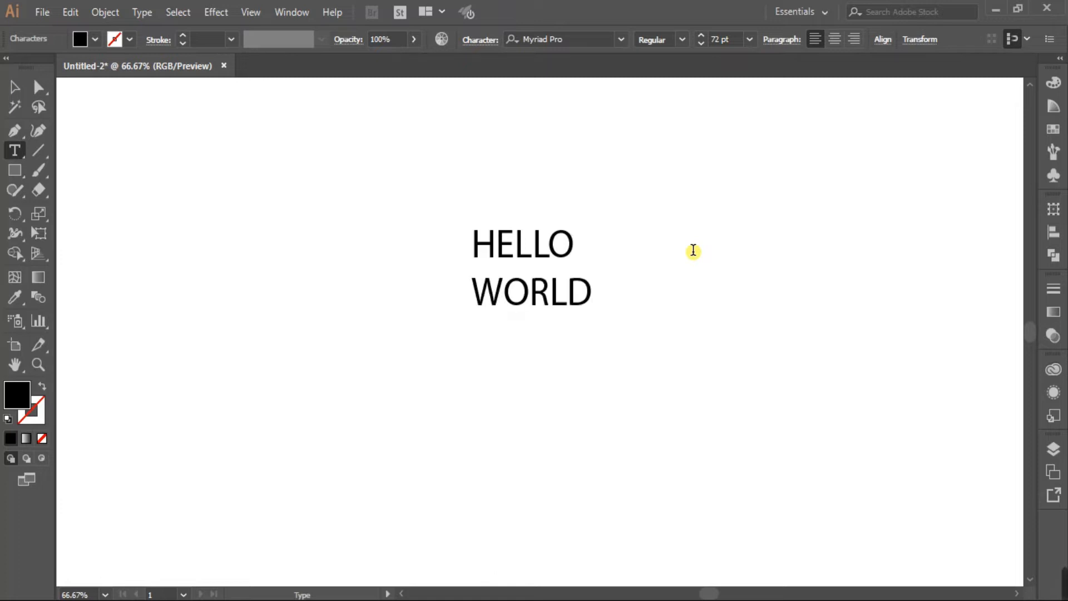
key(Escape)
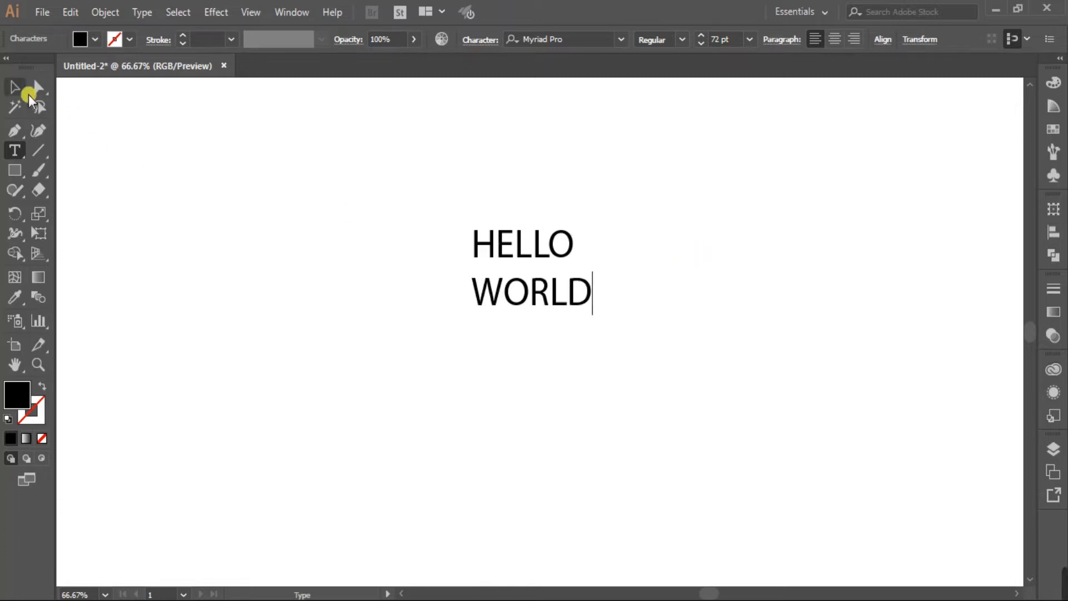
Centre the text's paragraph alignment and set its font to Mont
click(833, 39)
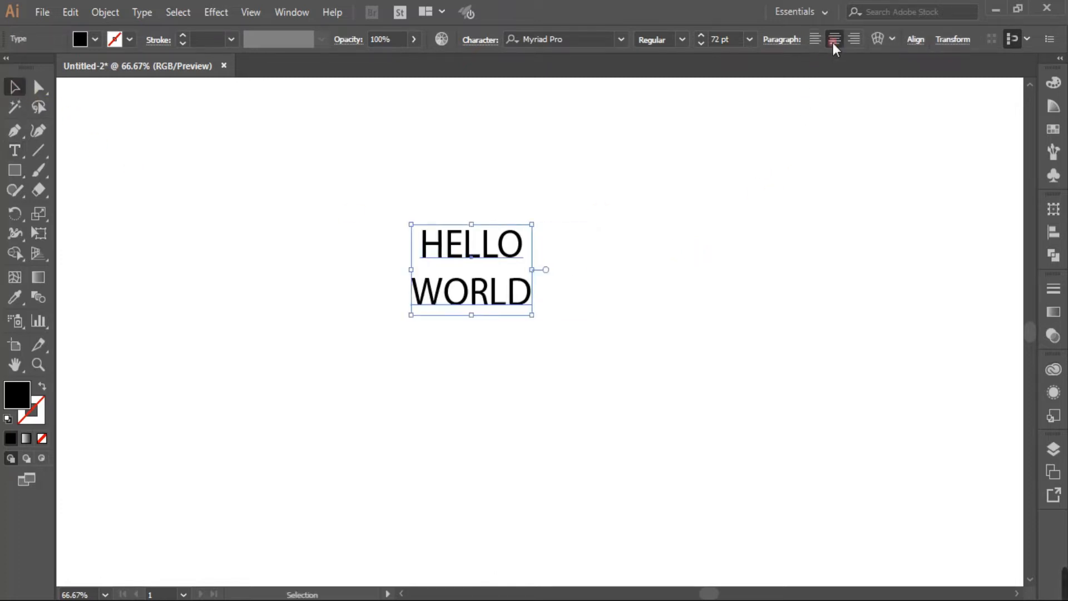
click(618, 39)
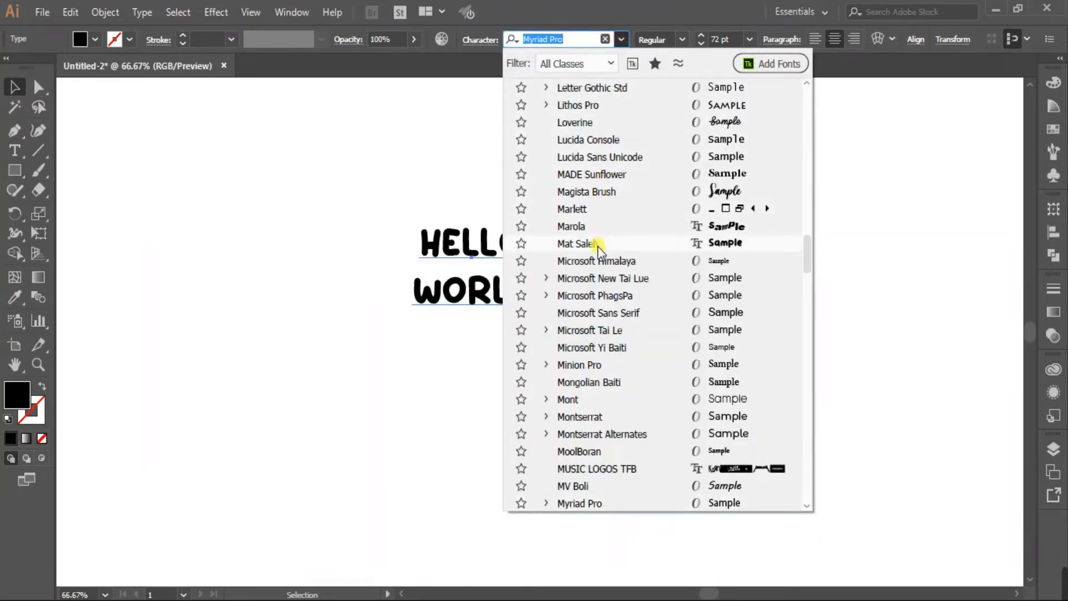
click(583, 399)
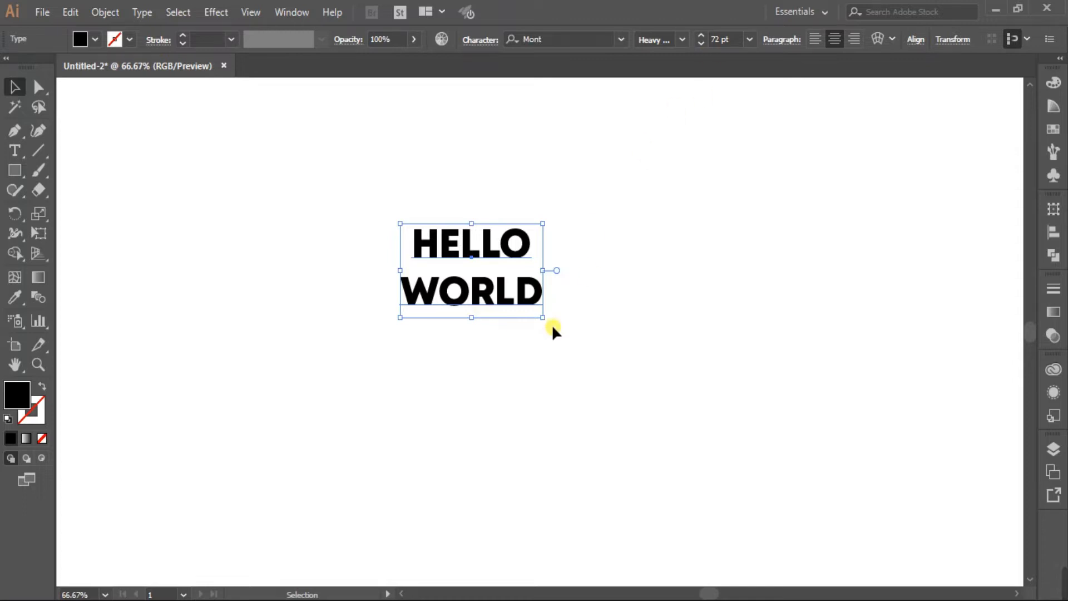
Scale the HELLO WORLD text up proportionally to about 265 pt
drag(545, 322, 939, 303)
scroll(813, 362, up, 6)
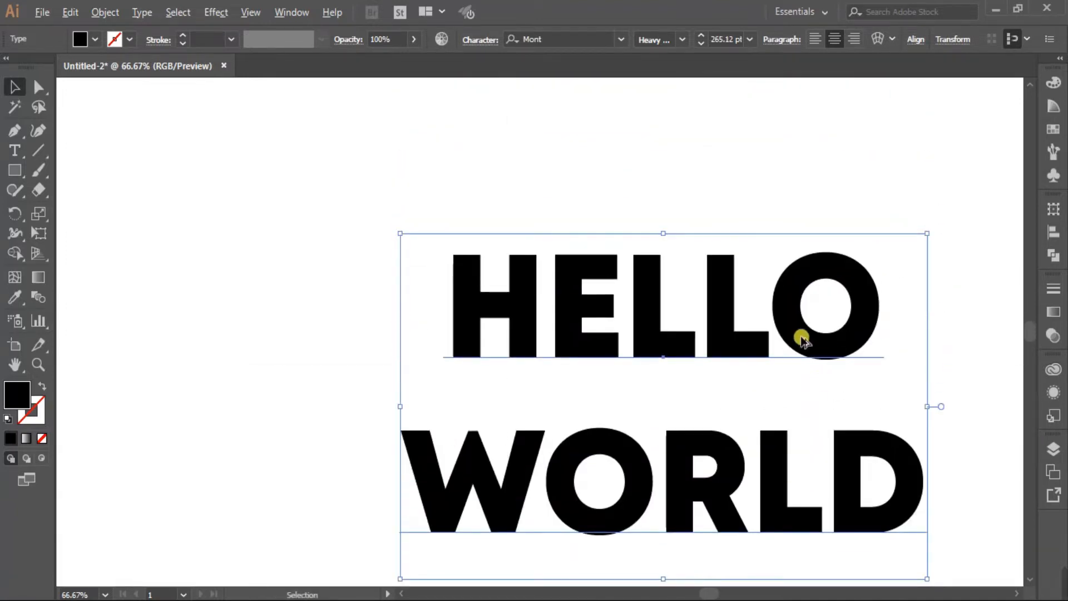
alt+scroll(797, 336, down, 1)
alt+scroll(422, 337, up, 1)
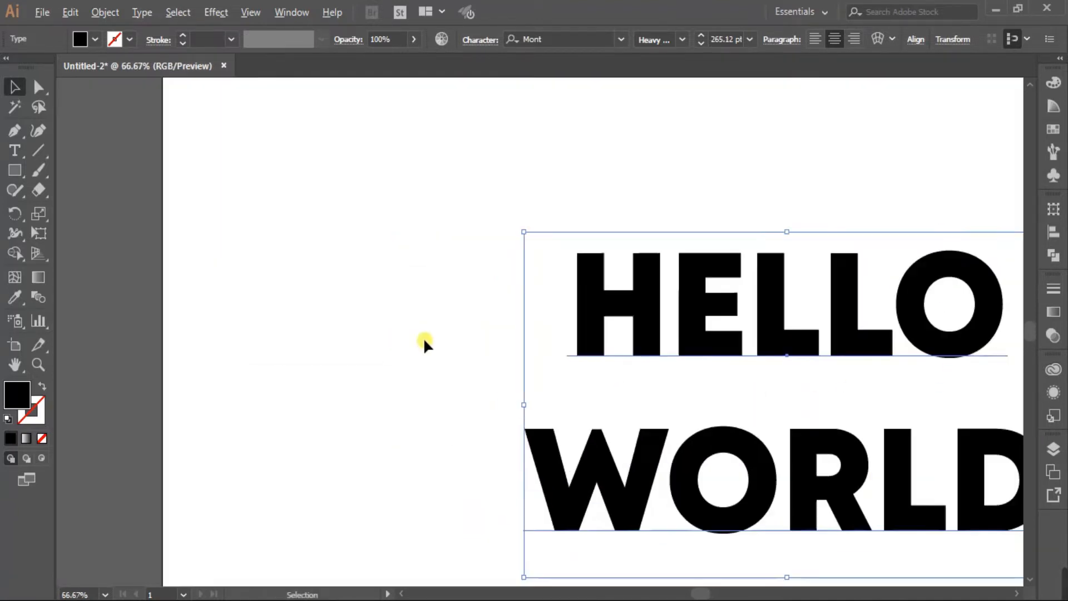
key(space)
drag(415, 376, 307, 383)
key(space)
drag(662, 326, 483, 280)
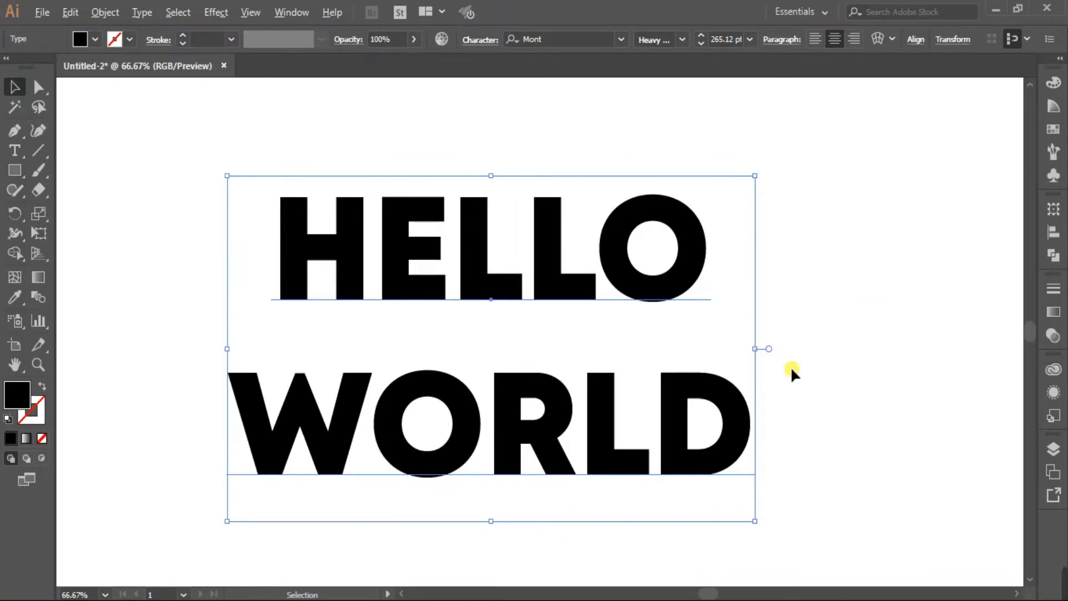
alt+scroll(791, 368, down, 1)
key(space)
drag(854, 396, 805, 393)
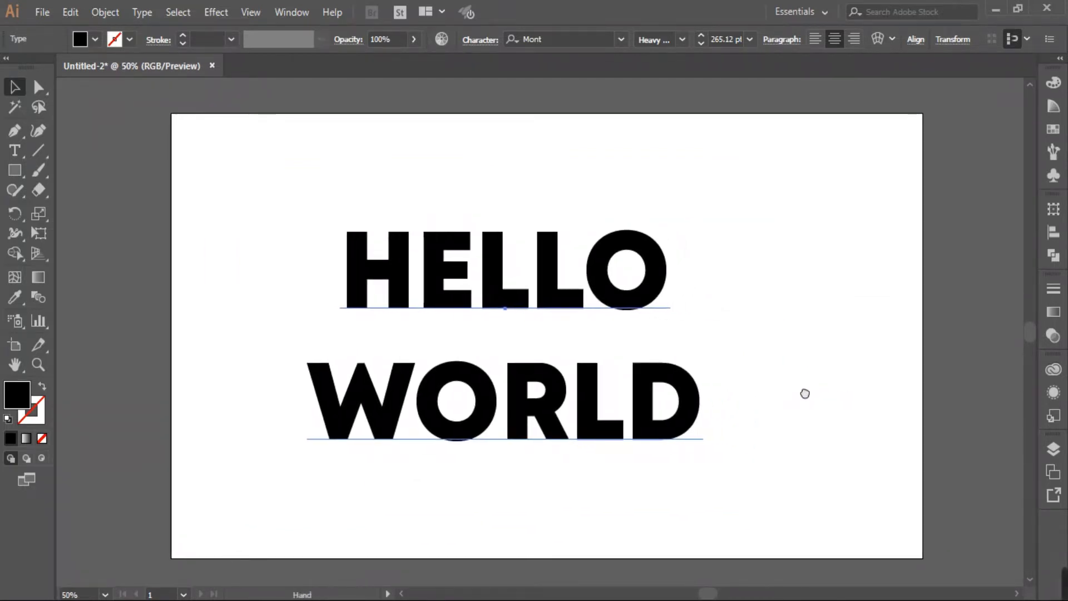
Move the text toward the middle and align it to the artboard's horizontal and vertical centre
drag(545, 296, 594, 281)
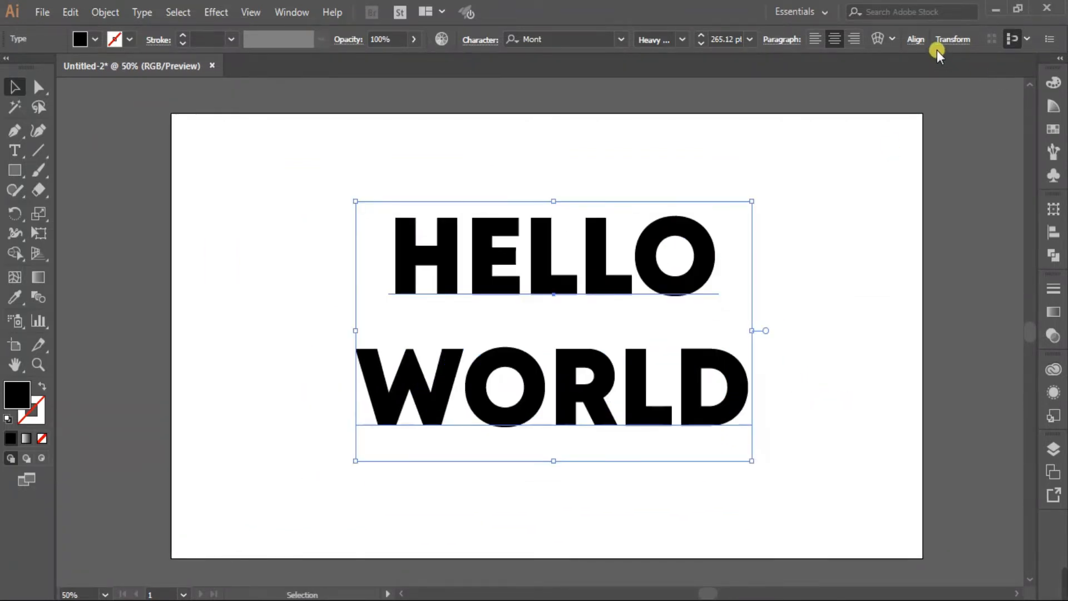
click(916, 39)
click(785, 83)
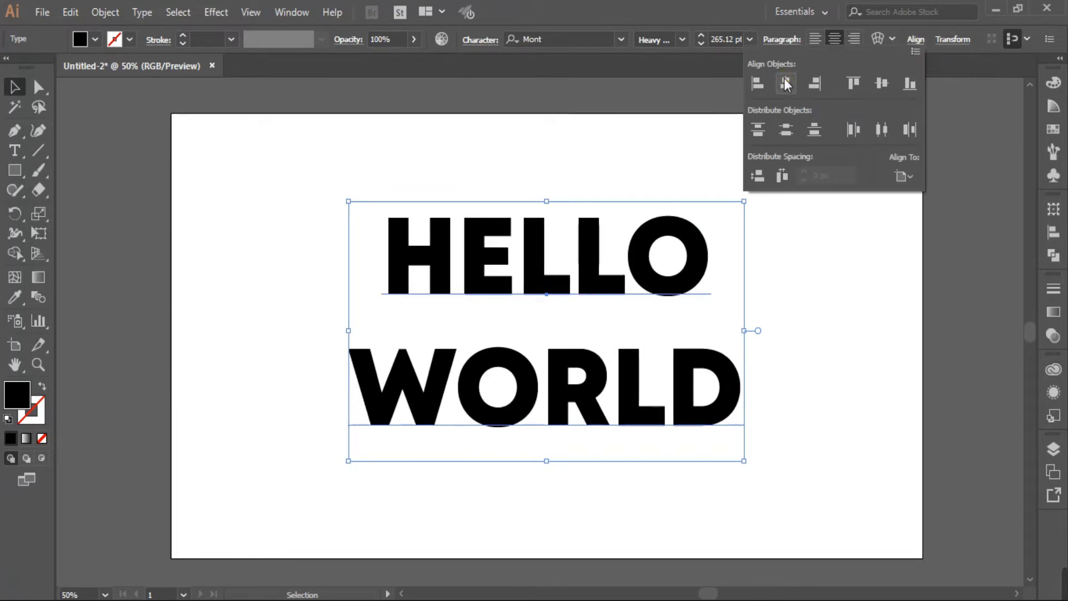
click(880, 84)
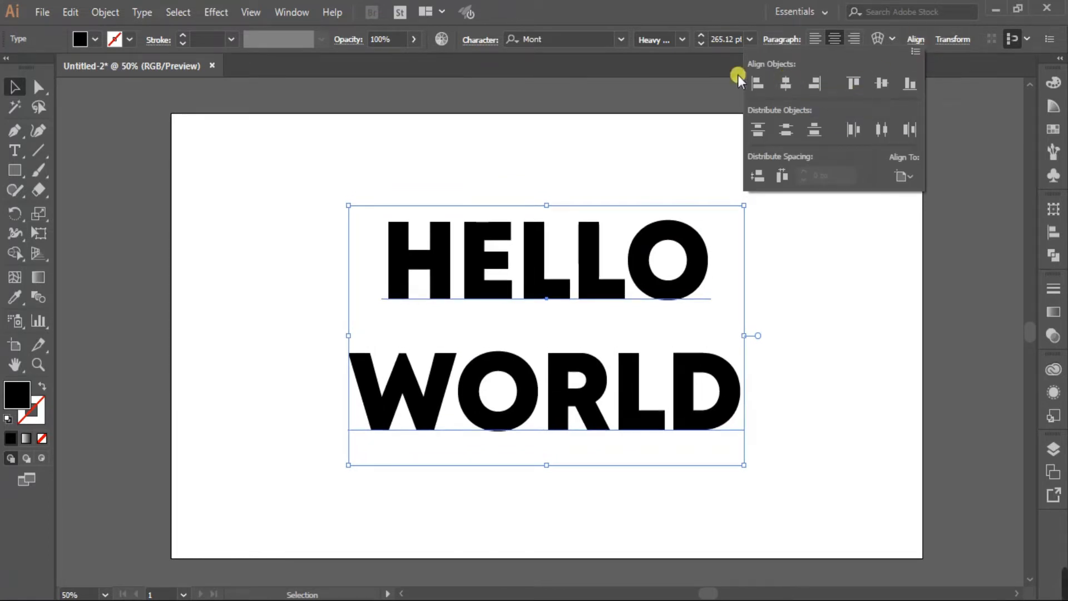
click(917, 39)
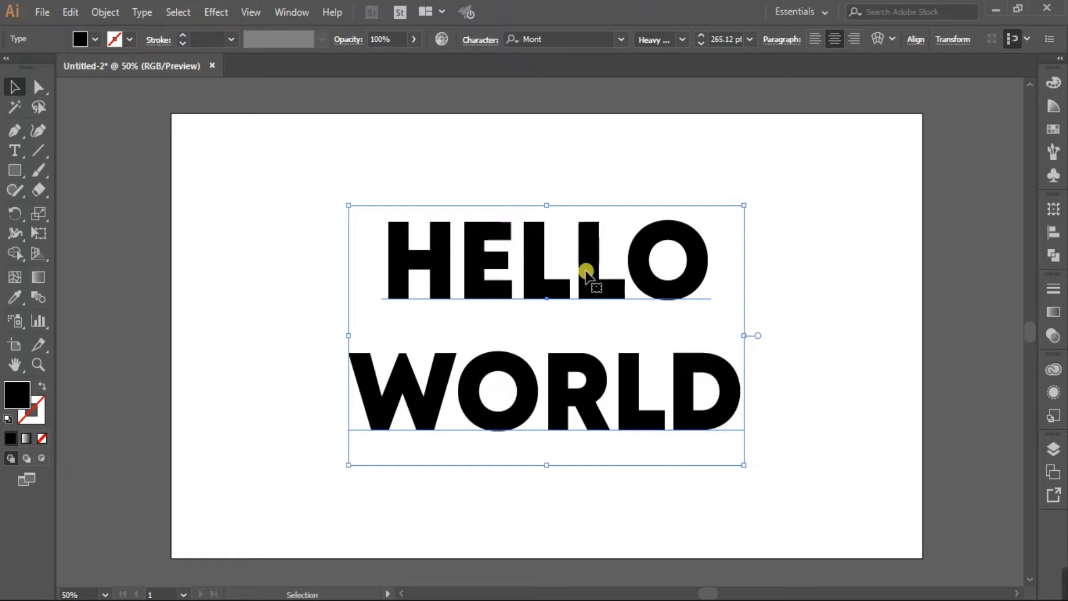
Tighten the leading between HELLO and WORLD to 200 pt
click(475, 40)
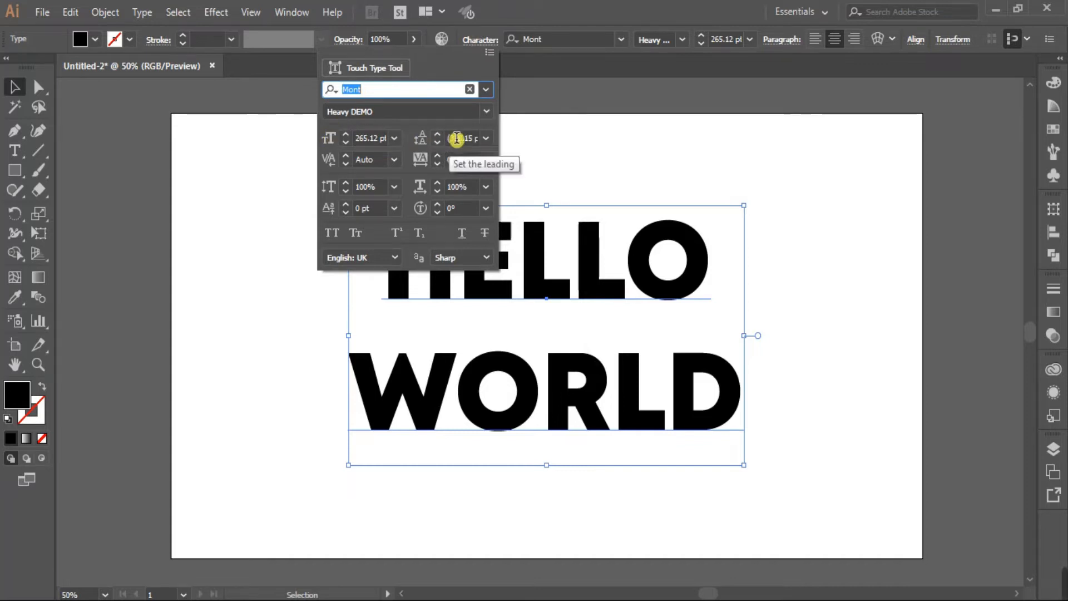
click(436, 141)
drag(436, 141, 439, 134)
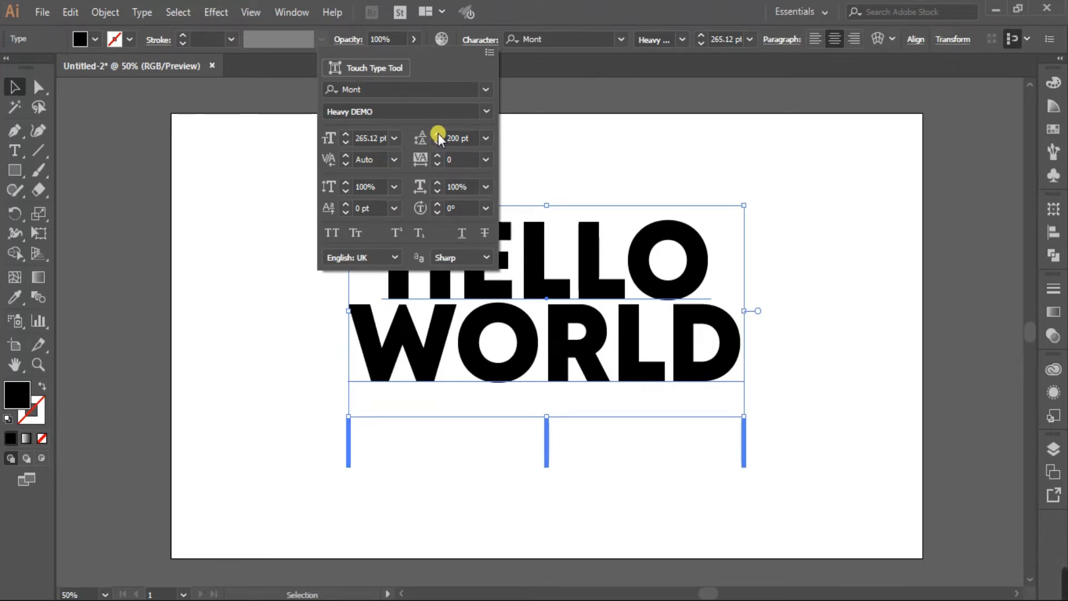
click(559, 138)
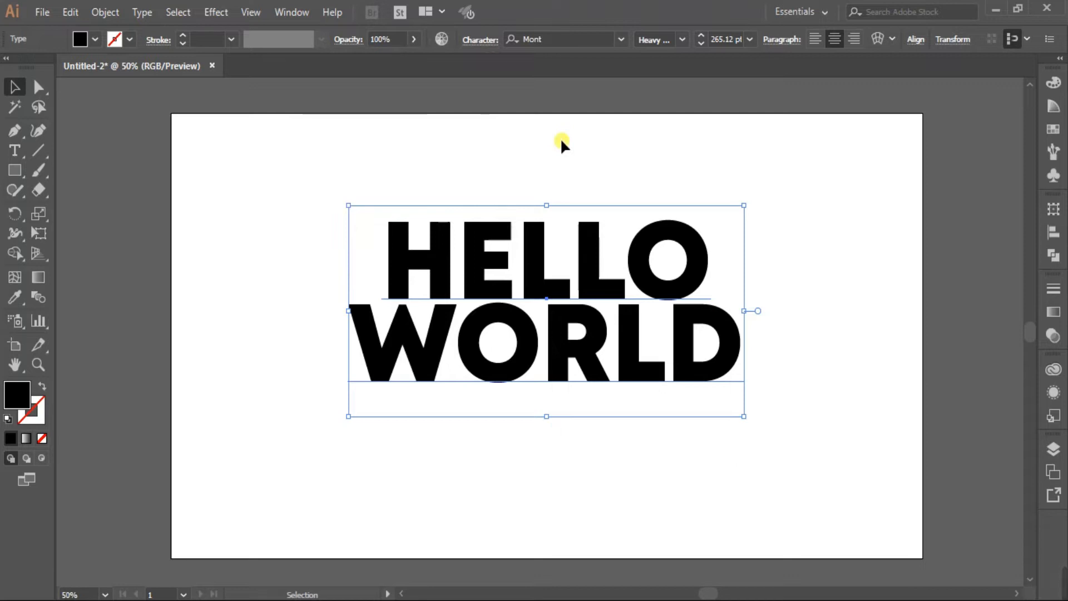
Align the tightened text to the vertical centre of the artboard and deselect it
click(916, 44)
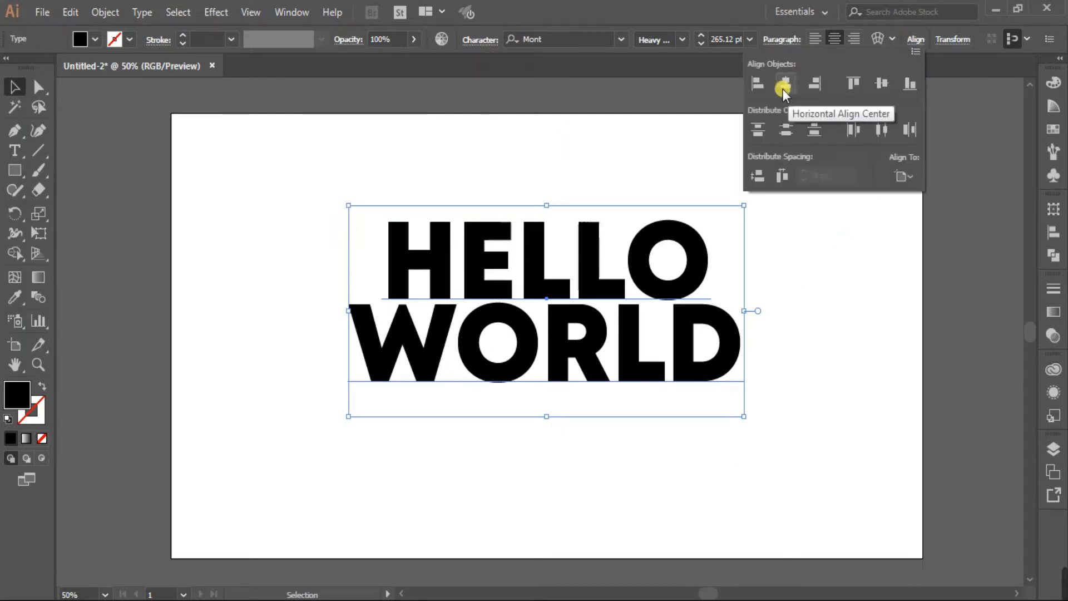
click(878, 85)
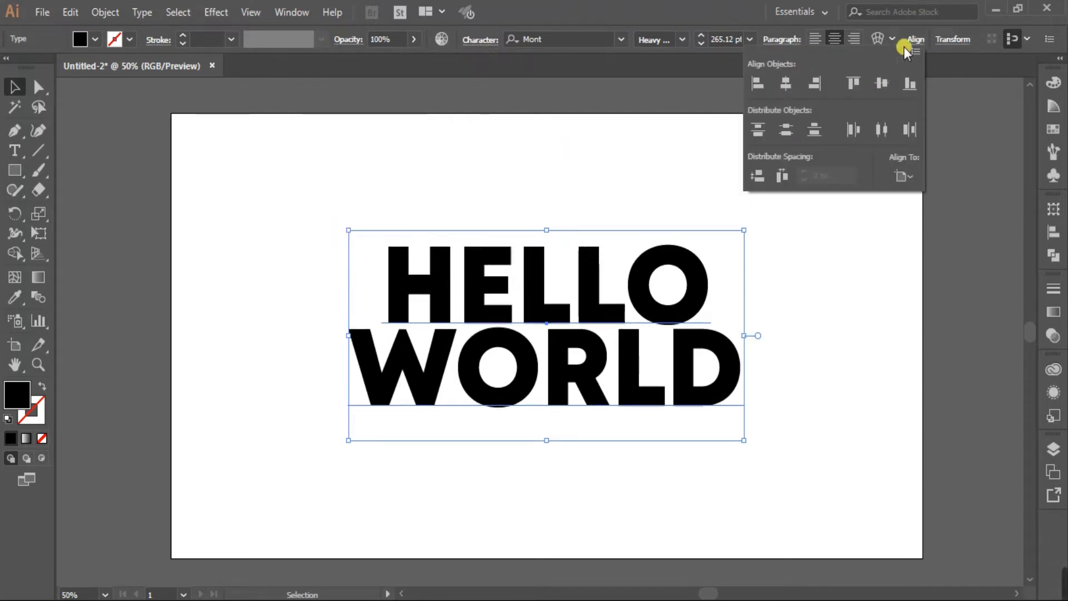
click(822, 230)
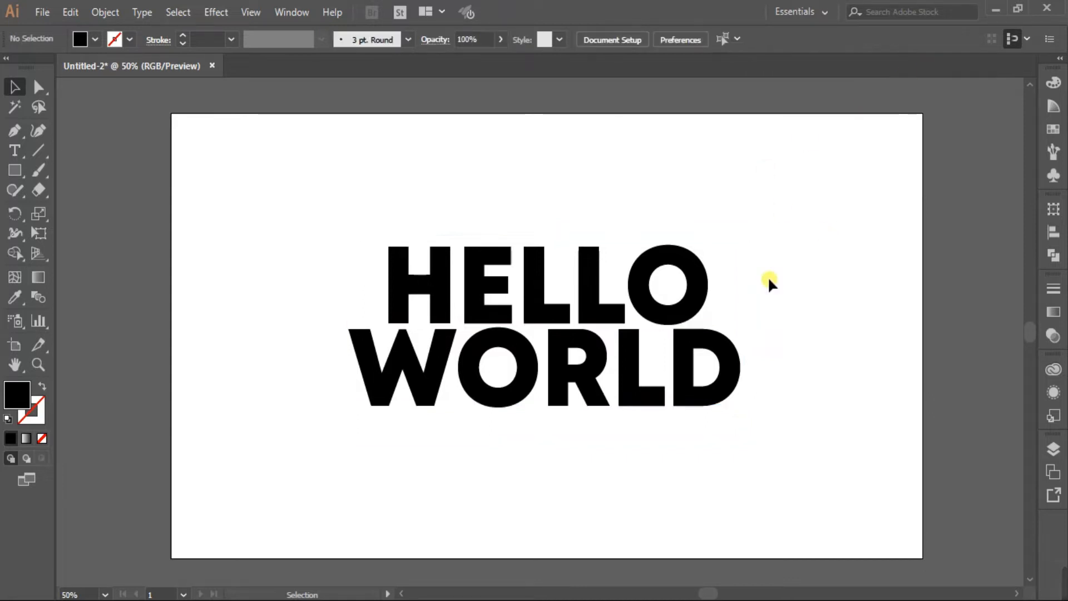
Convert the HELLO WORLD text to outlines
click(634, 377)
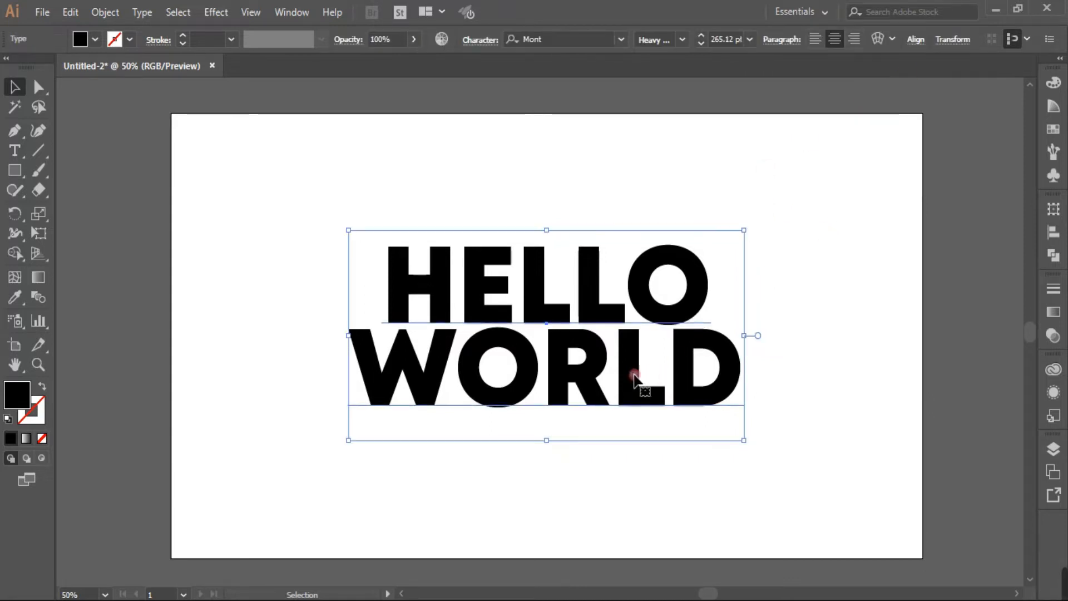
right_click(535, 306)
click(606, 396)
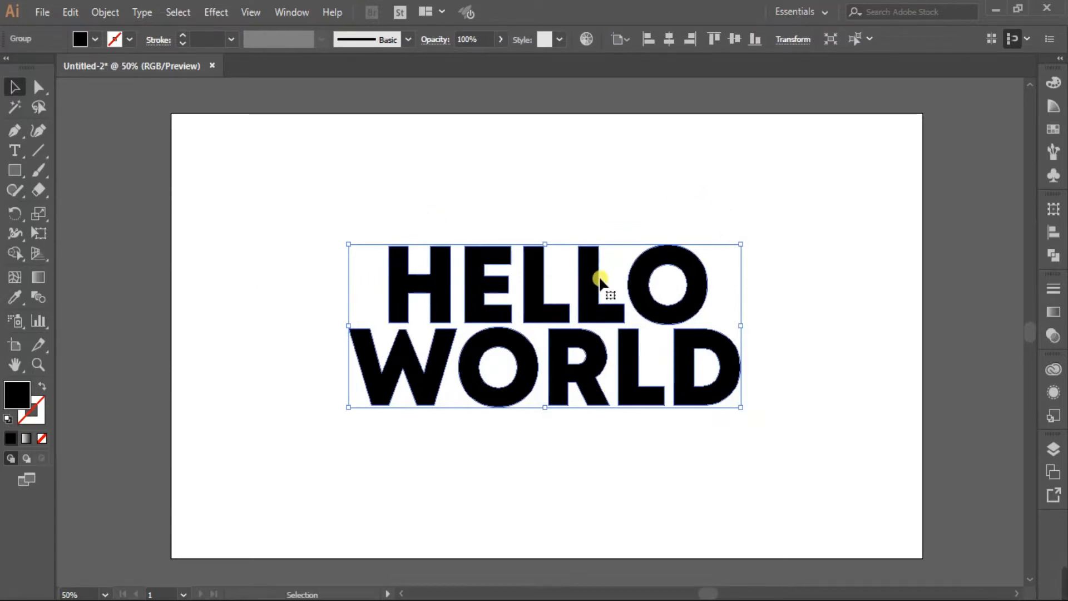
Fill the outlined letters with the R=242 G=242 B=242 gray swatch and make that swatch global
click(1053, 129)
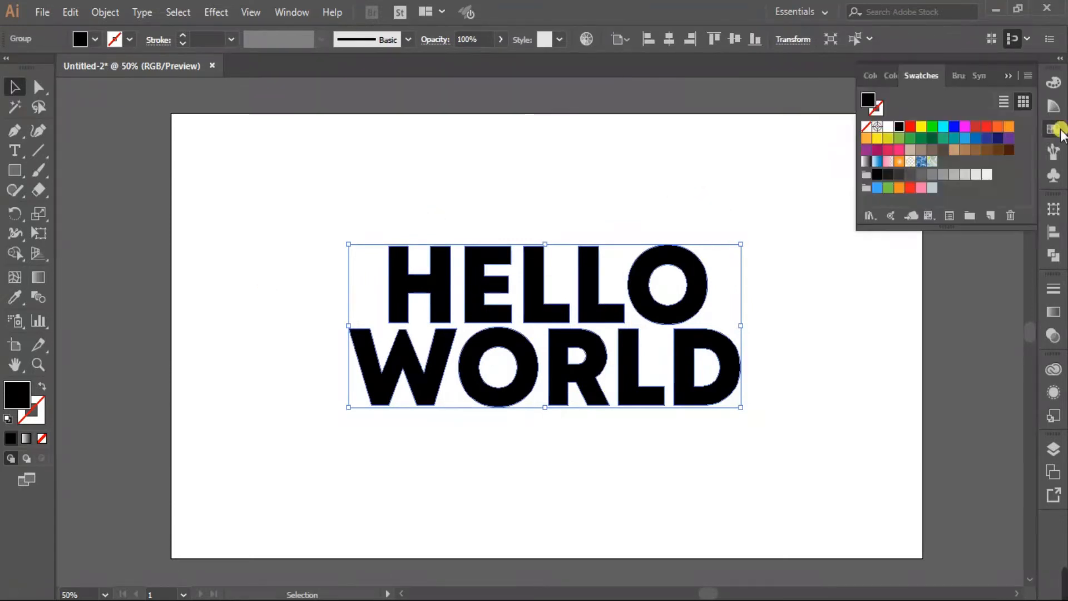
click(987, 175)
click(987, 175)
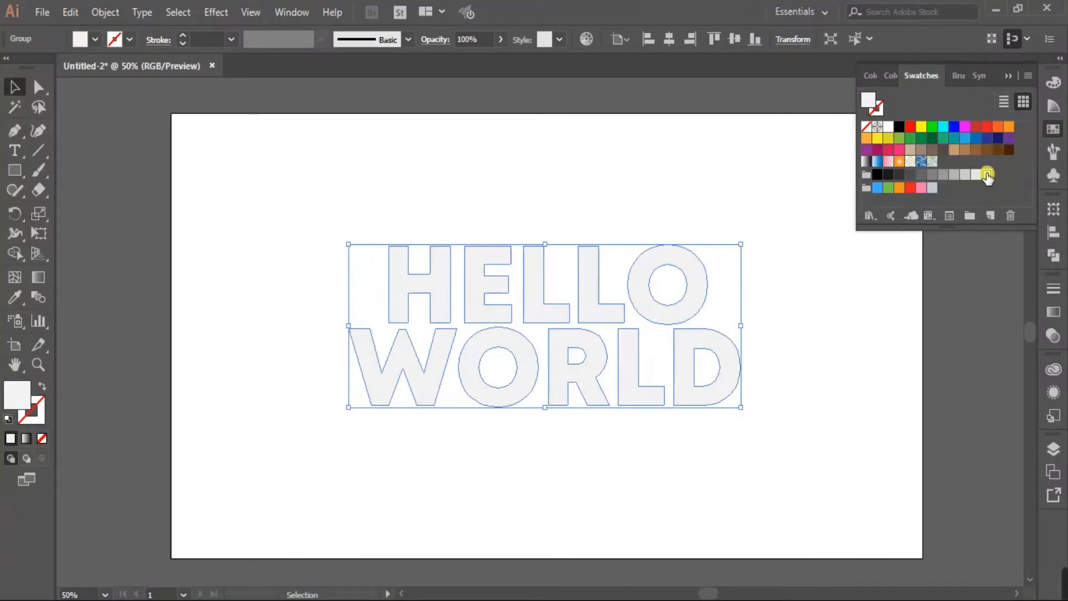
double_click(986, 175)
click(807, 229)
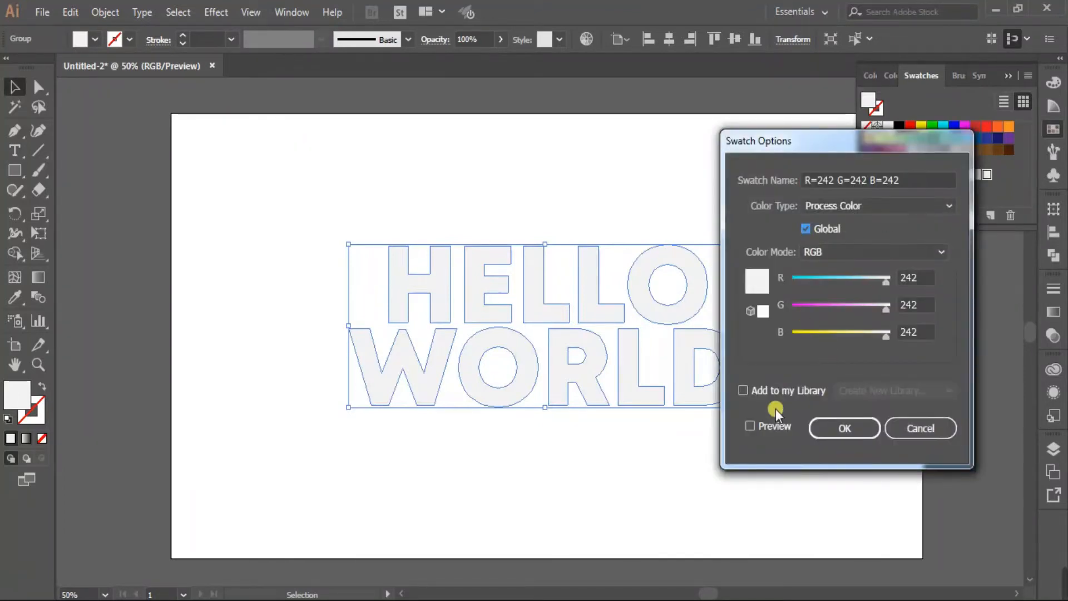
click(855, 431)
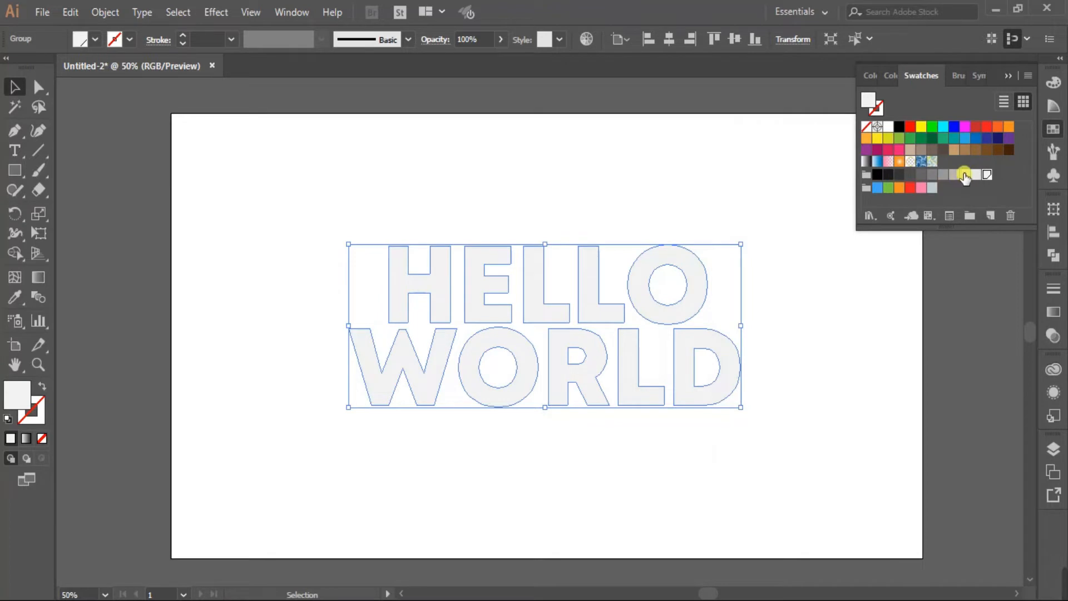
Apply the light gray swatch two places before the R=242 gray to the letters and make it global
click(965, 176)
double_click(966, 176)
click(805, 228)
click(851, 432)
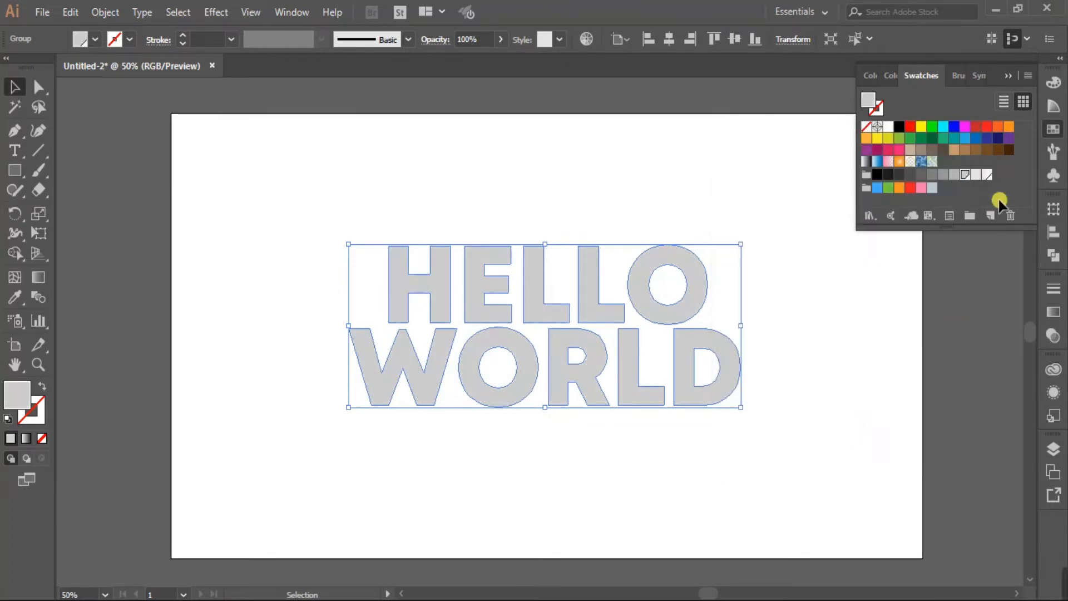
Apply the R=153 G=153 B=153 gray swatch to the letters and make it global
double_click(943, 176)
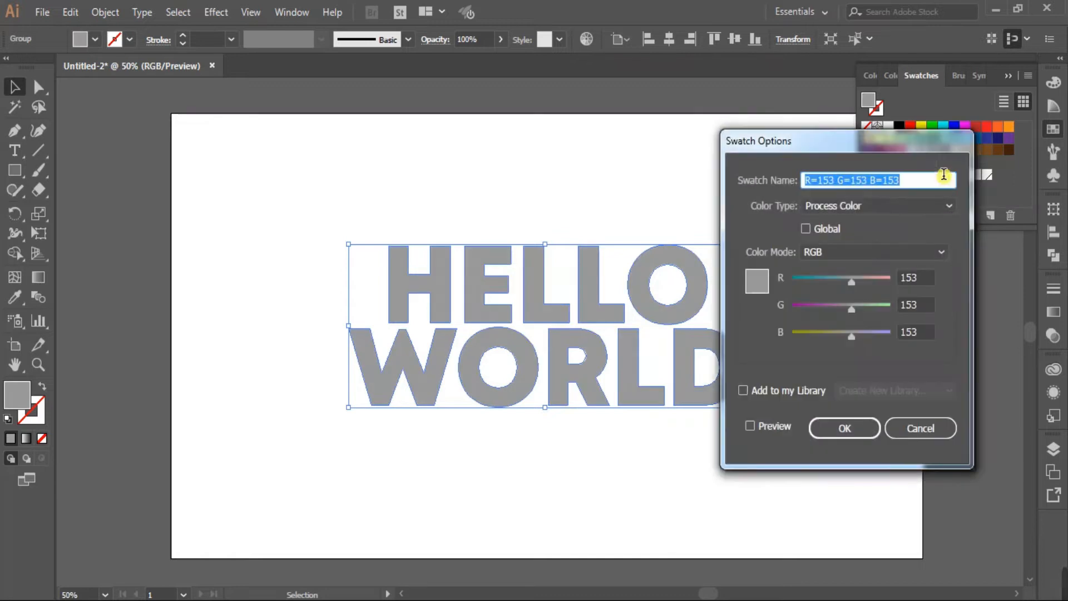
click(806, 229)
click(850, 428)
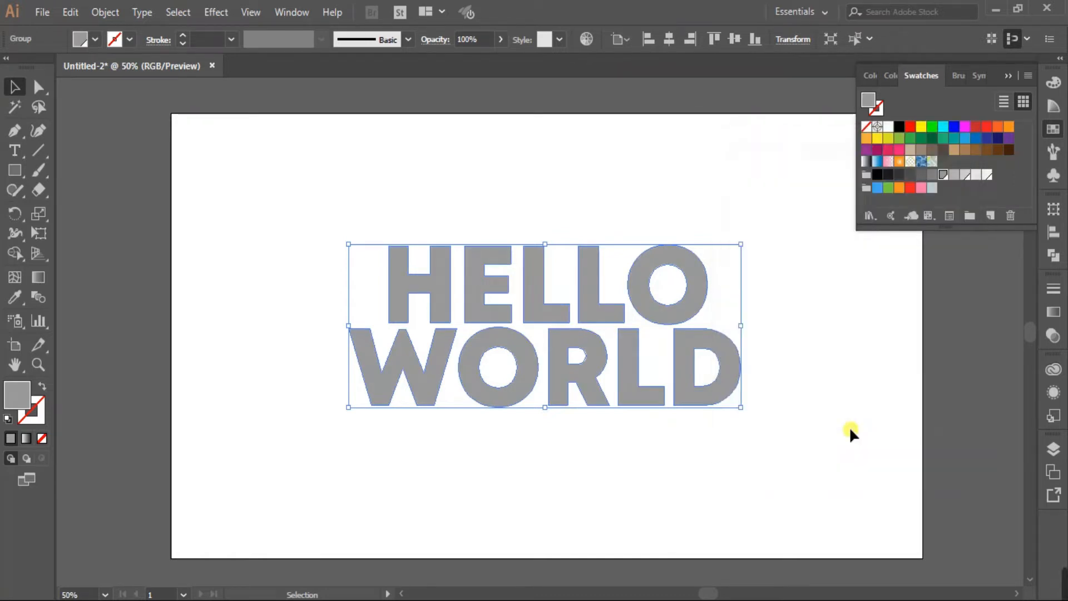
Fill the letters with the global R=242 G=242 B=242 gray again and deselect them
click(986, 176)
click(1004, 78)
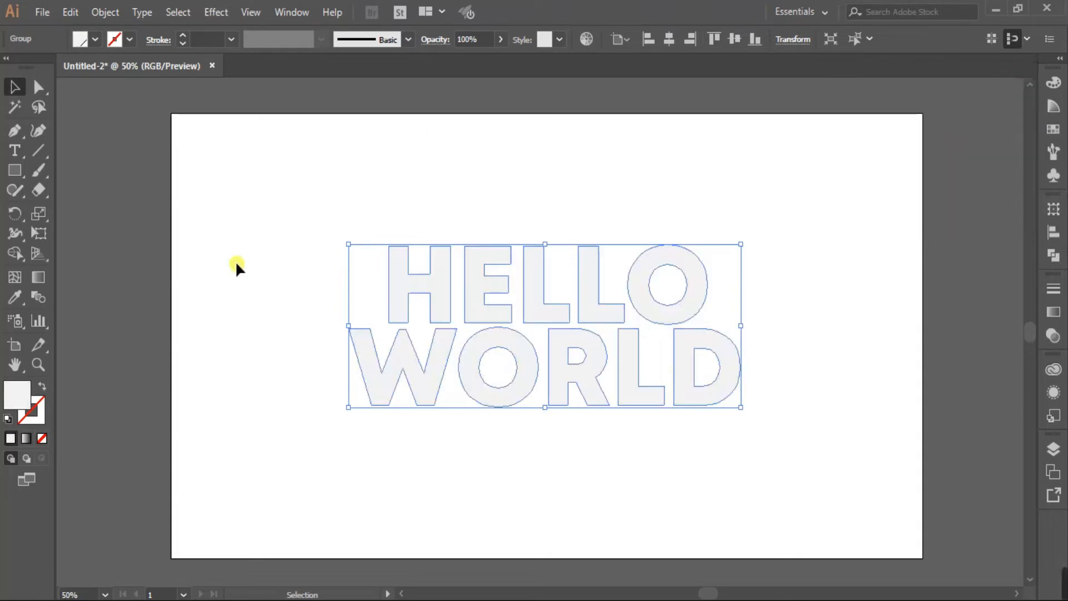
click(268, 210)
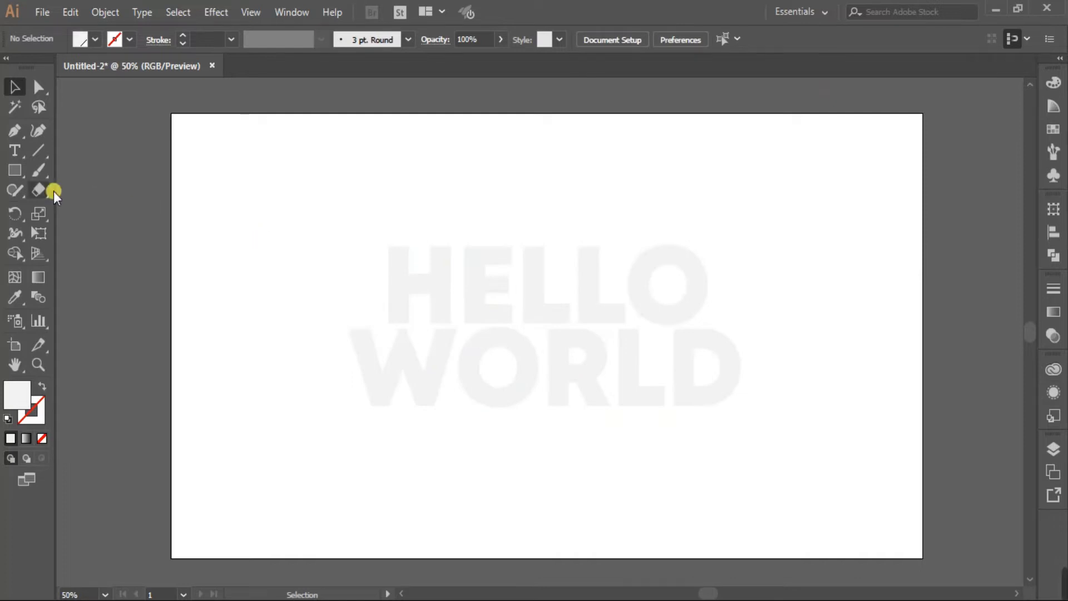
Create a 1920 × 1080 px rectangle and align it horizontally and vertically to the centre of the artboard
click(15, 170)
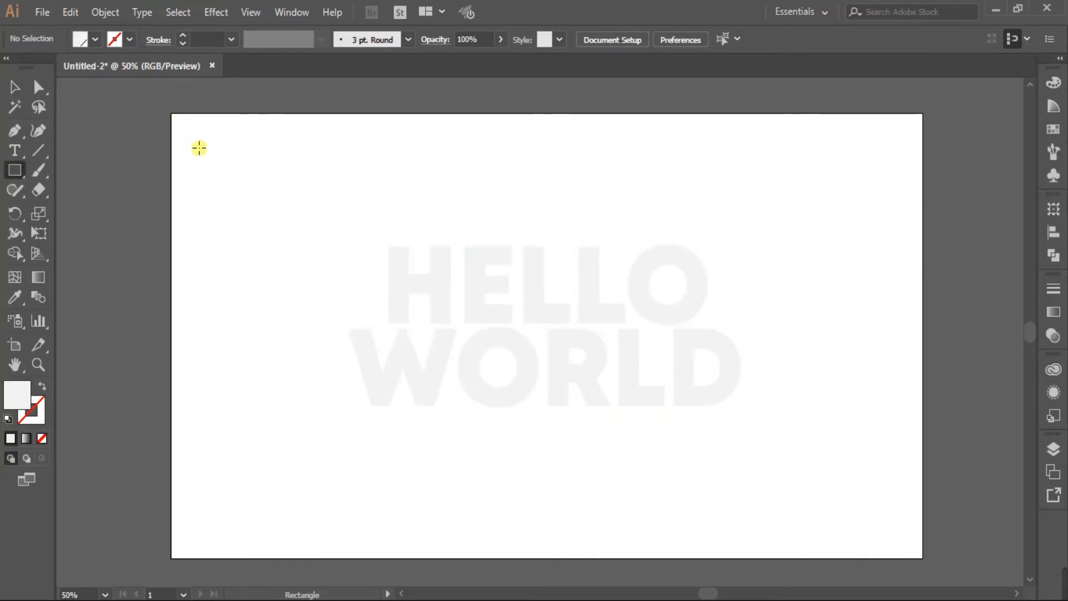
click(289, 217)
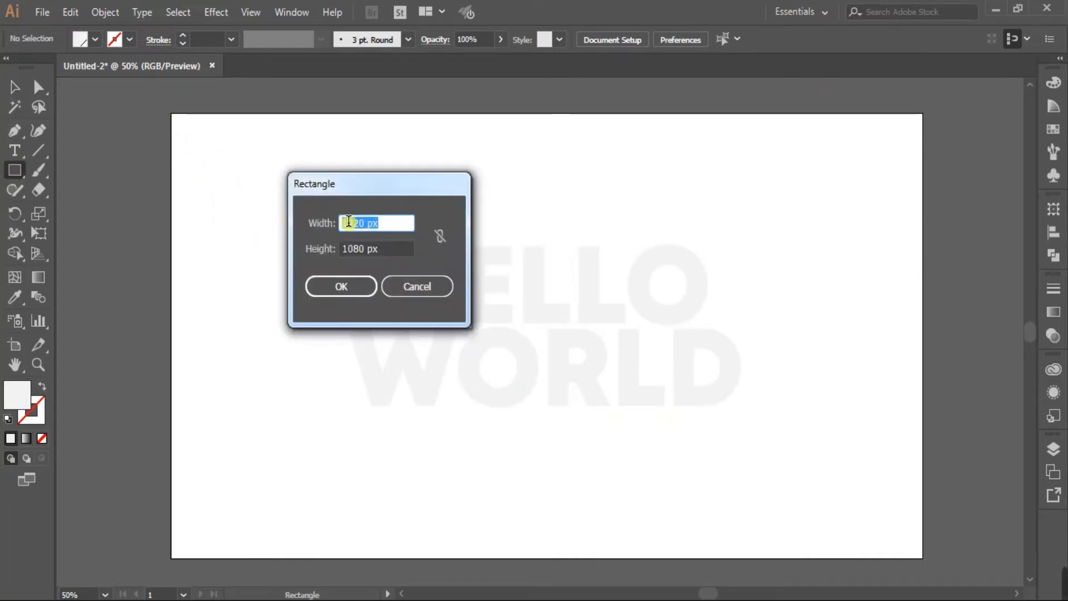
click(338, 289)
click(667, 39)
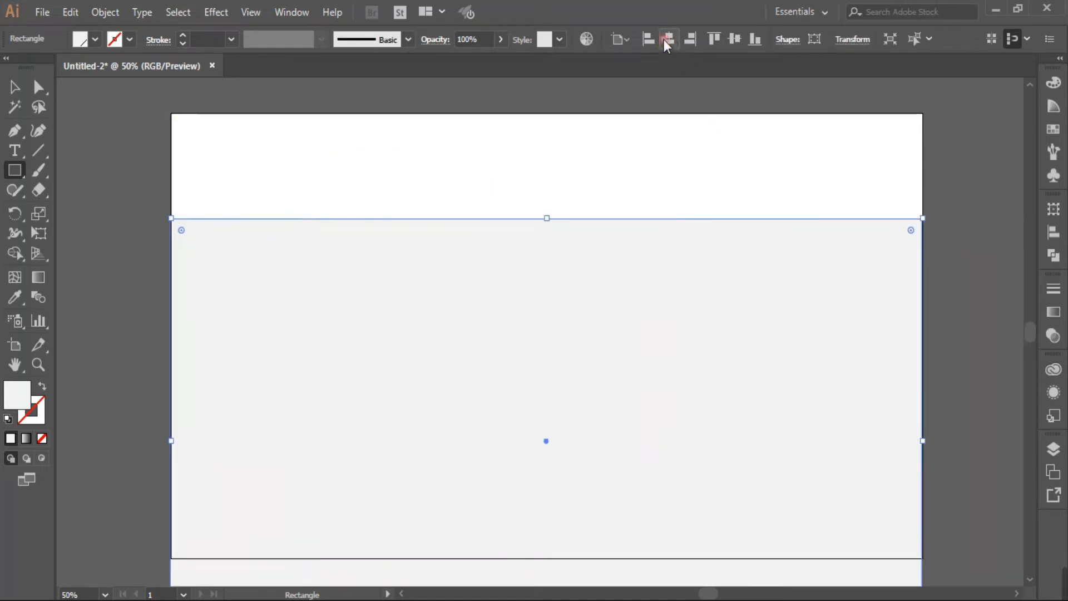
click(733, 39)
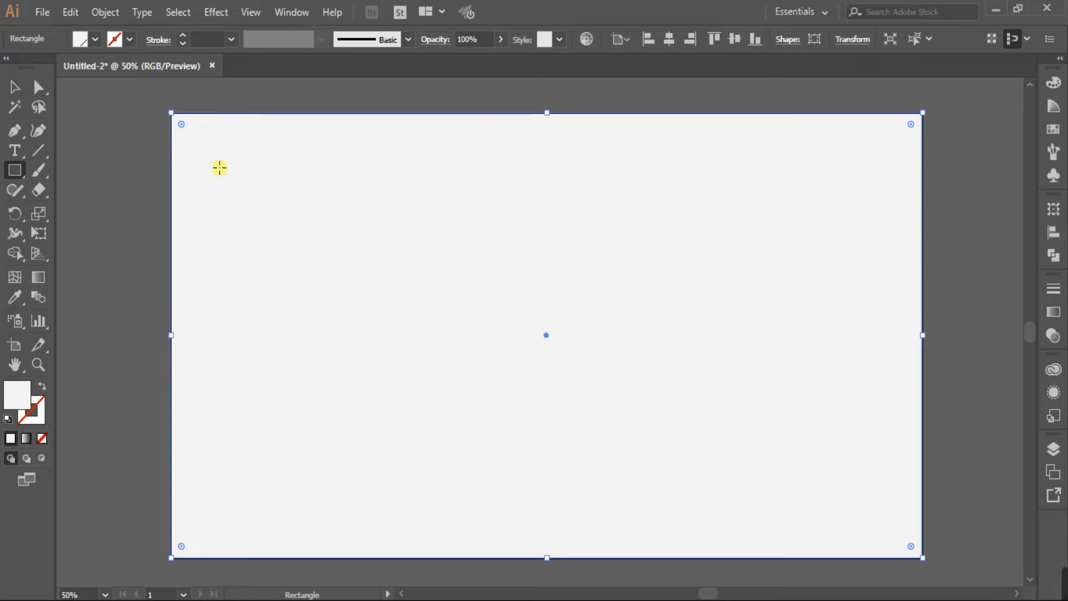
Fill the rectangle with a reversed linear gradient running from the global R=153 gray at 0% to the global R=242 gray at 100%
click(26, 439)
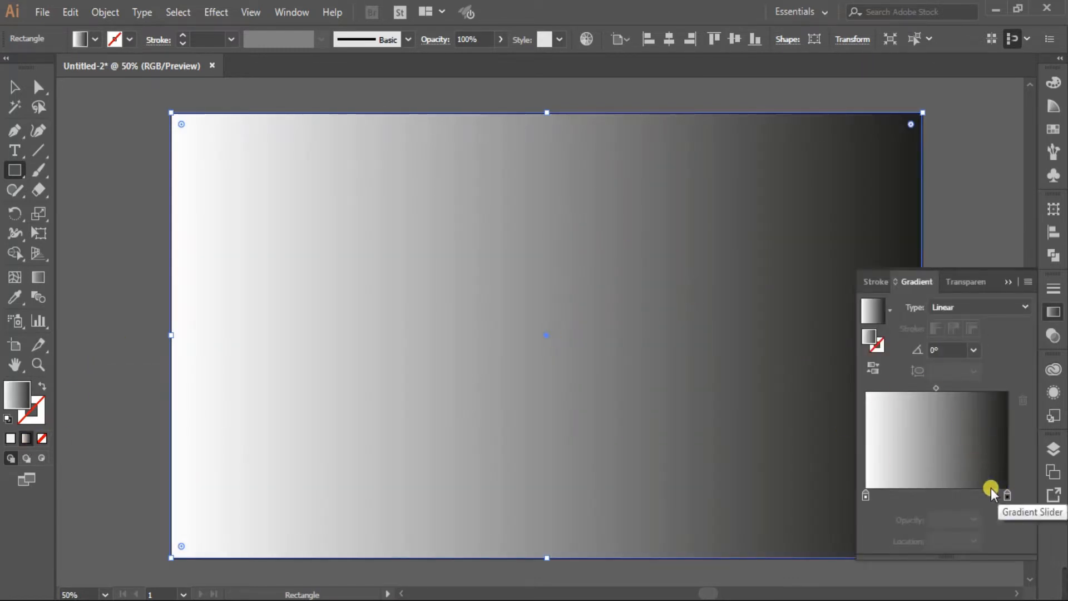
click(874, 366)
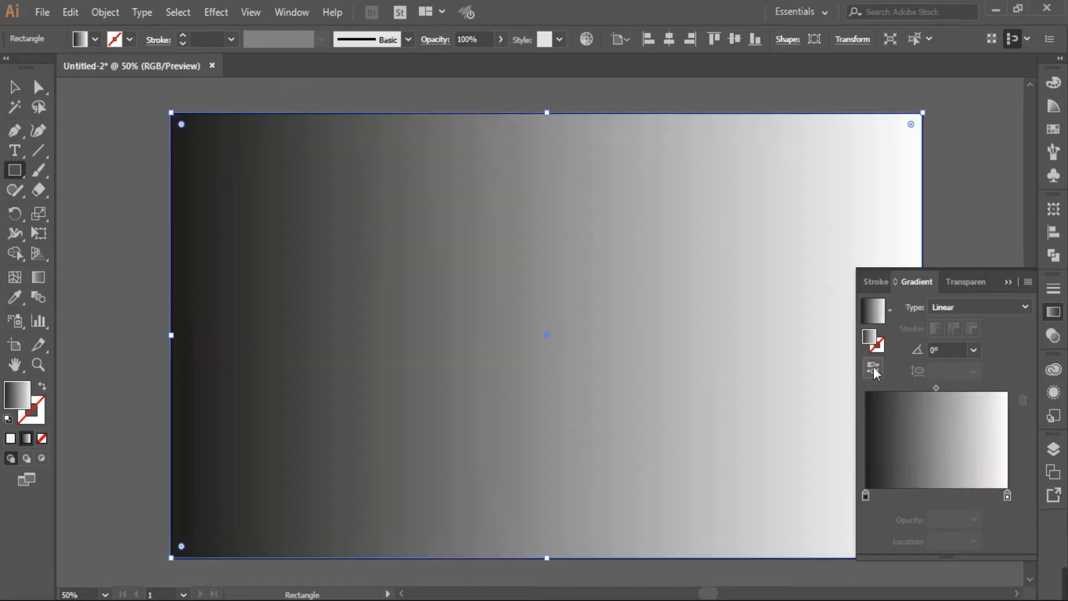
double_click(1008, 497)
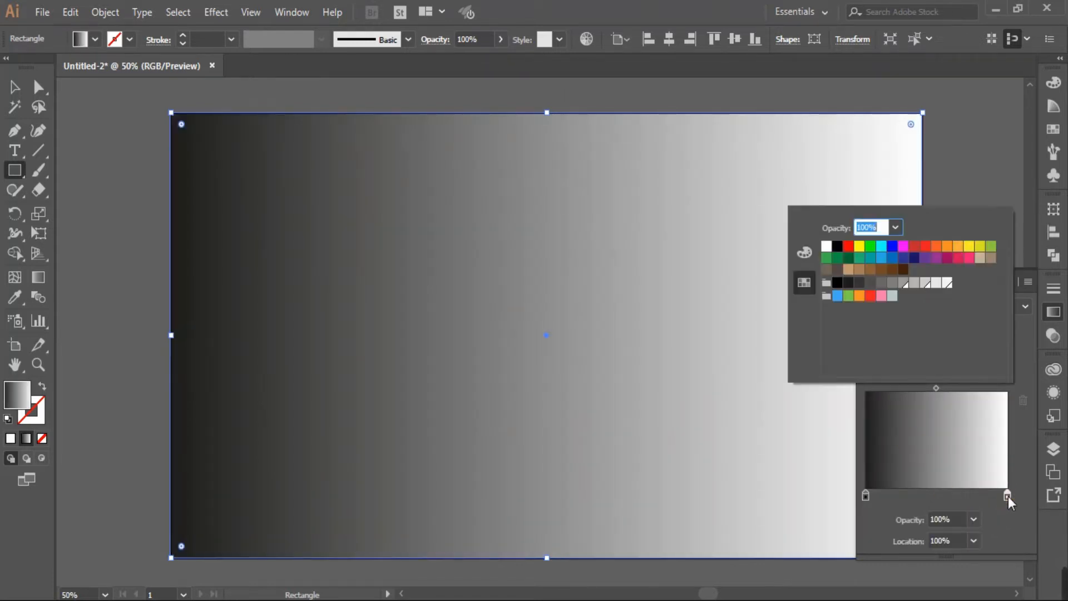
click(944, 284)
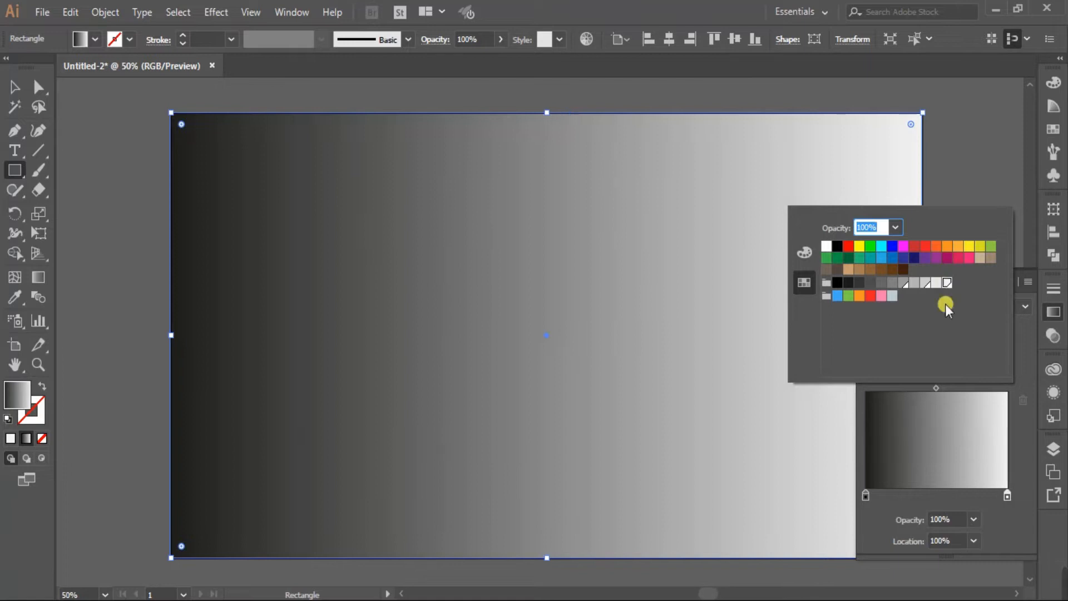
double_click(865, 495)
click(904, 284)
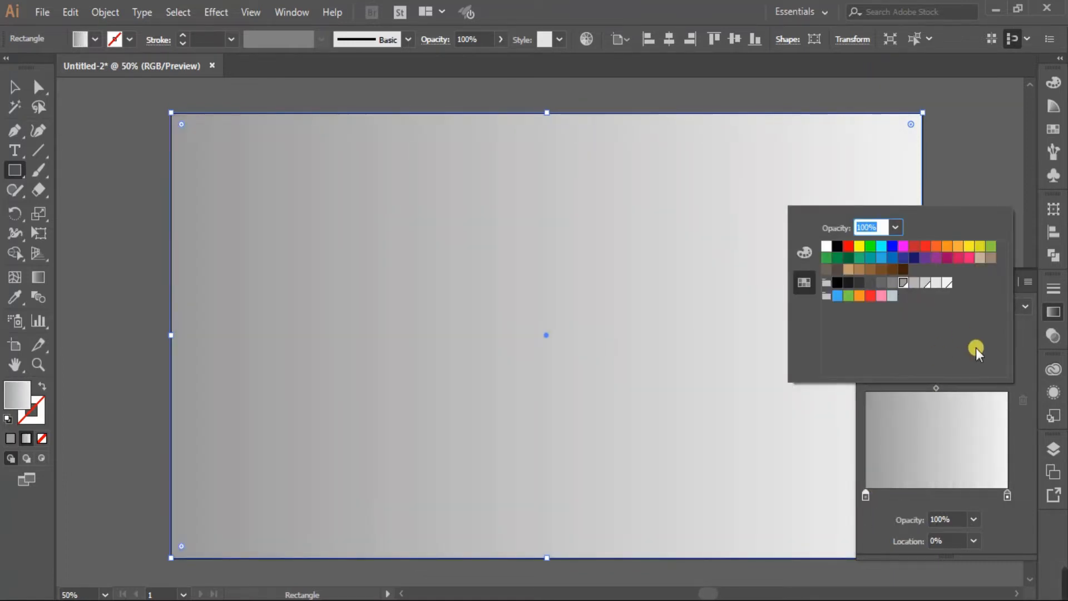
click(1018, 430)
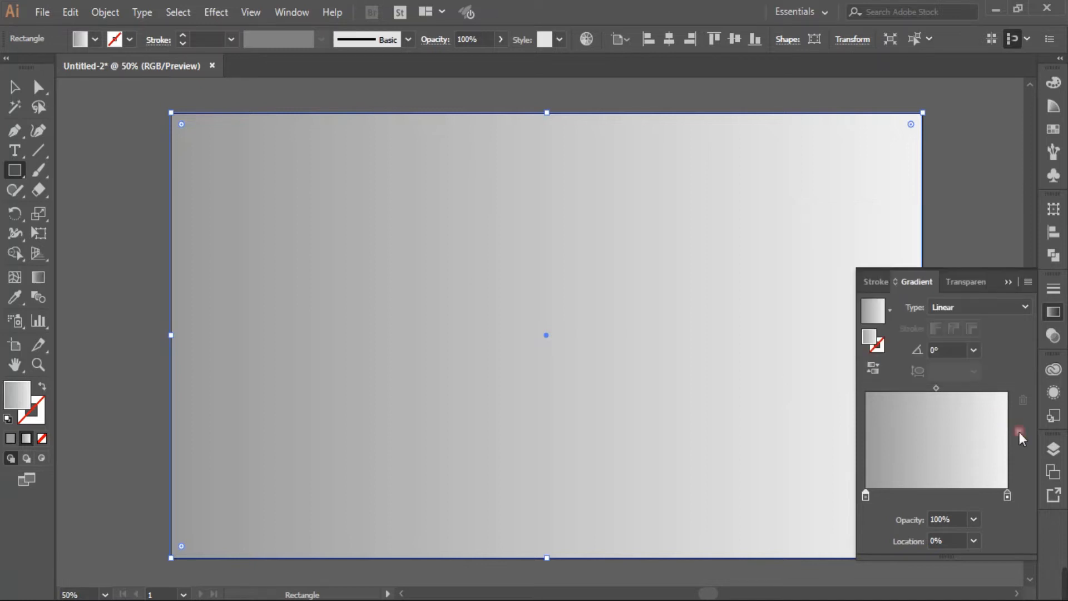
Set the rectangle's gradient angle to 30°, compare it with -30°, and keep 30°
click(973, 350)
click(991, 160)
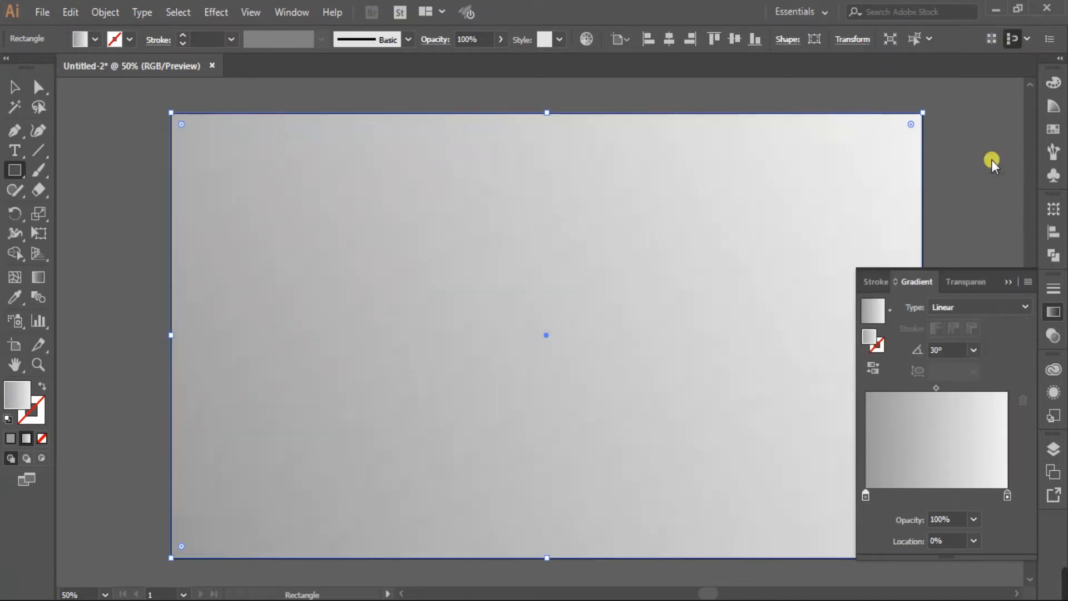
click(973, 352)
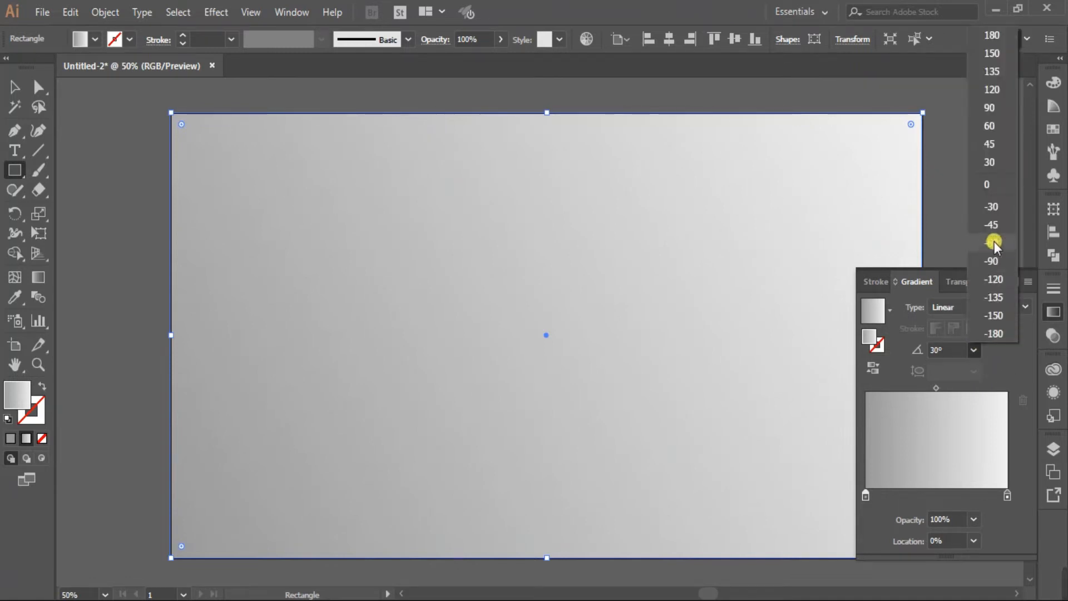
click(997, 208)
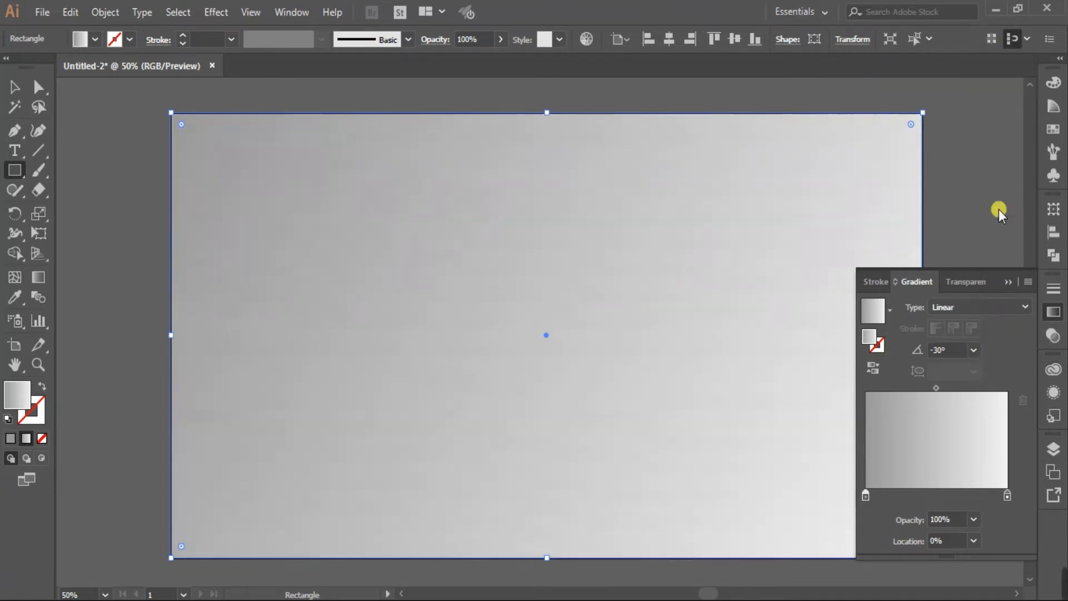
click(978, 350)
click(992, 164)
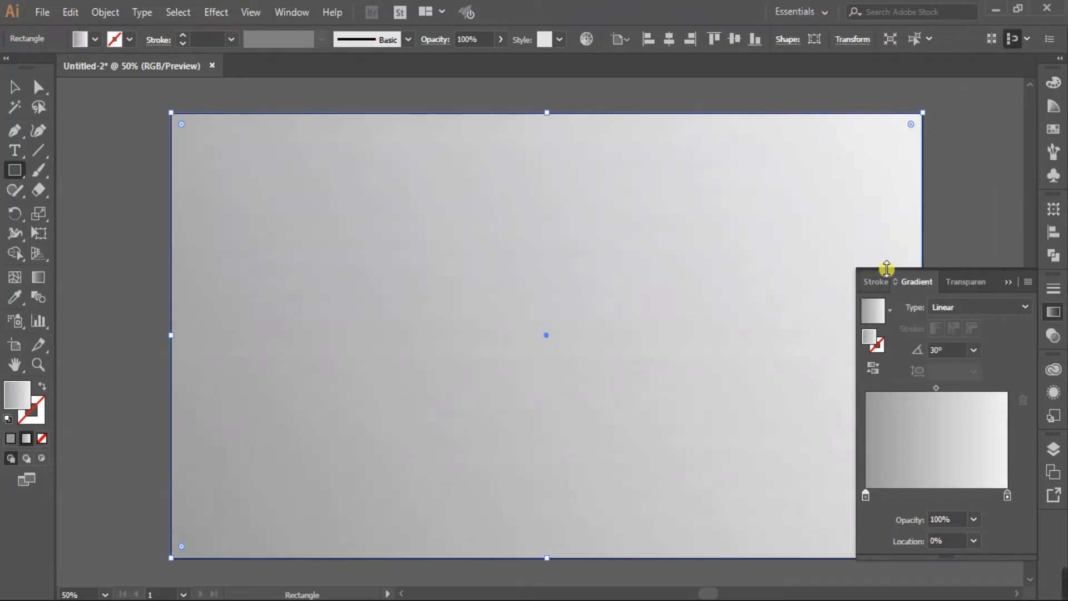
click(1008, 282)
Send the gradient rectangle to the back behind the letters and lock it
key(v)
right_click(639, 262)
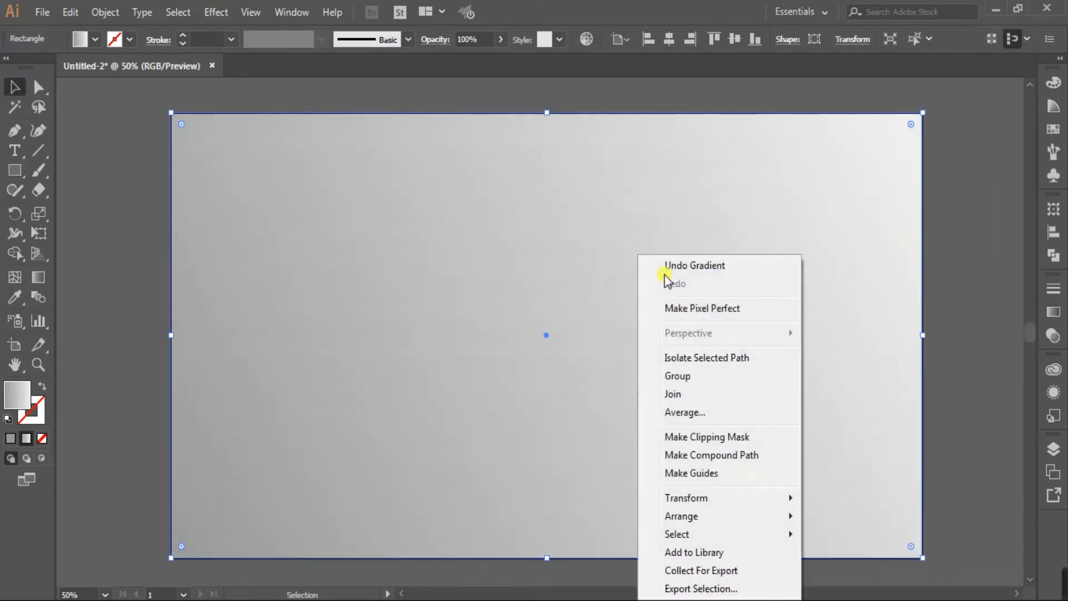
mouse_move(761, 517)
click(873, 572)
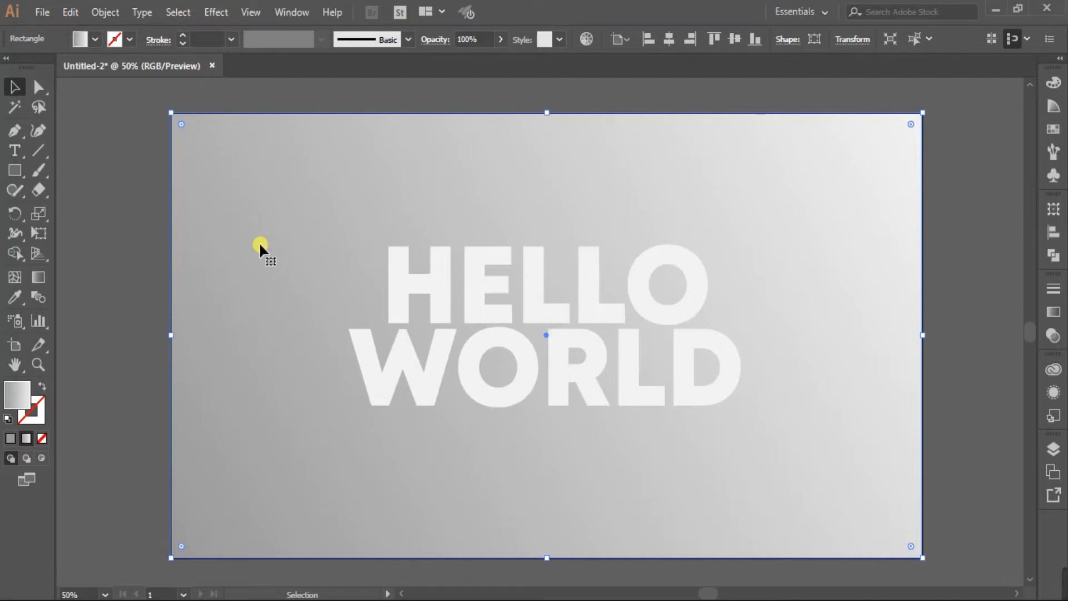
click(105, 12)
mouse_move(232, 91)
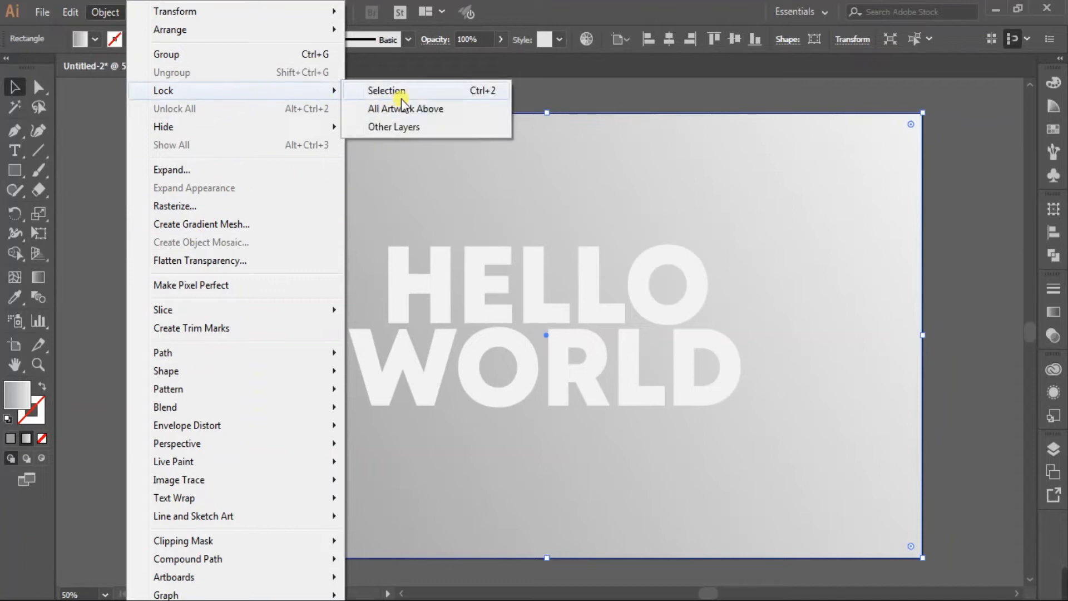
click(419, 89)
Copy the HELLO WORLD letter group, paste it in front, and scale the copy proportionally about its centre to about half size
click(679, 376)
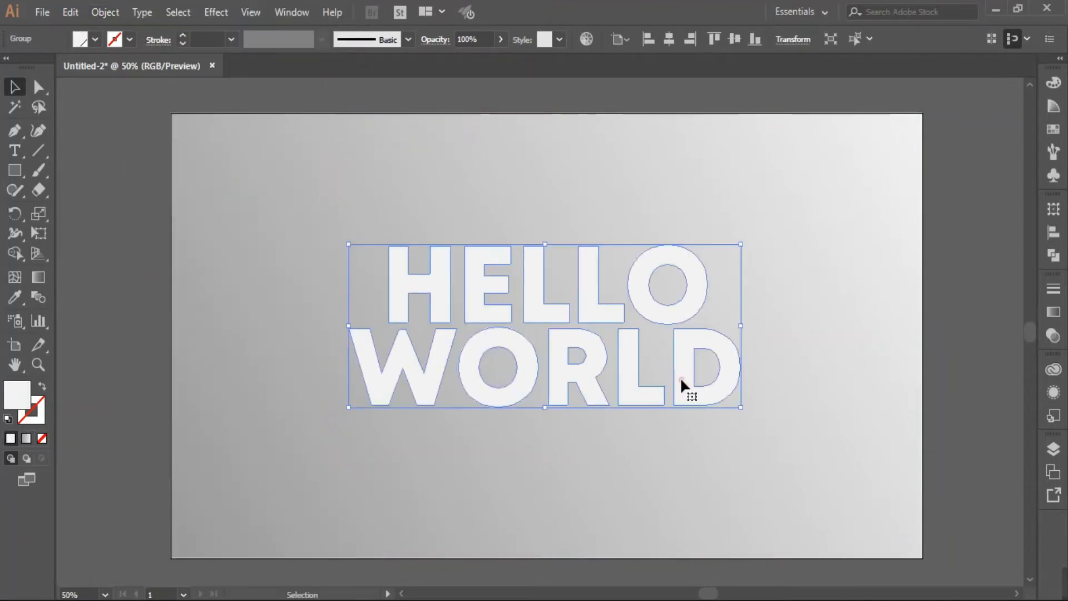
click(79, 15)
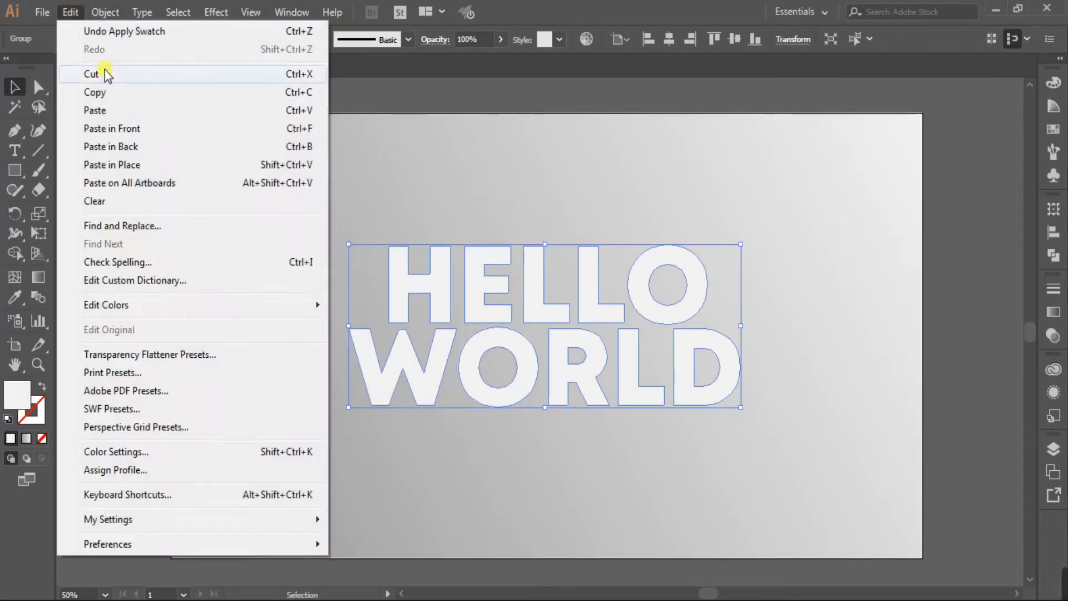
click(112, 98)
click(66, 12)
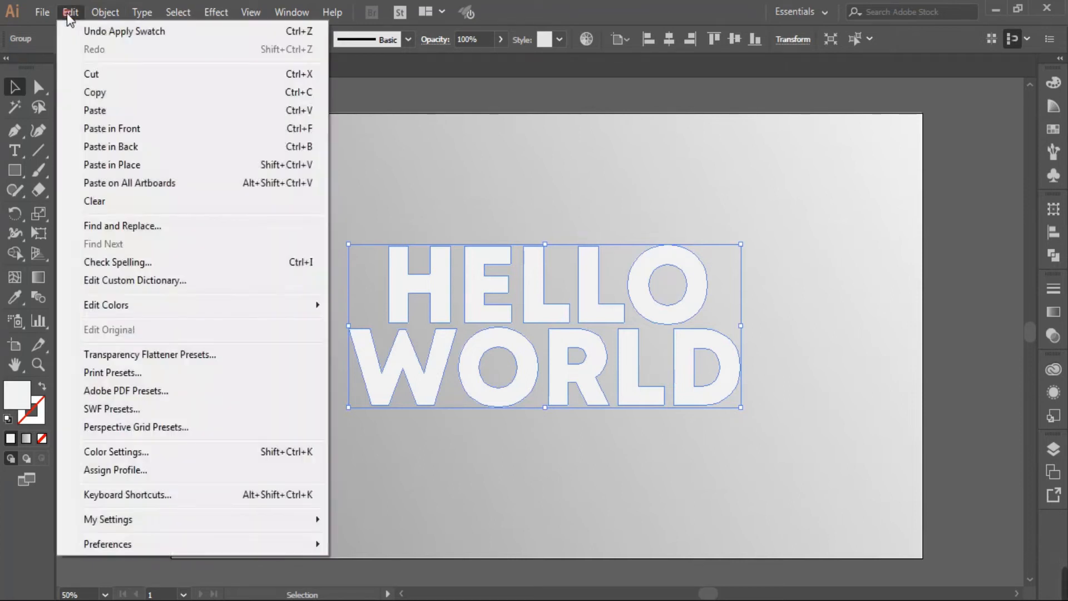
click(122, 126)
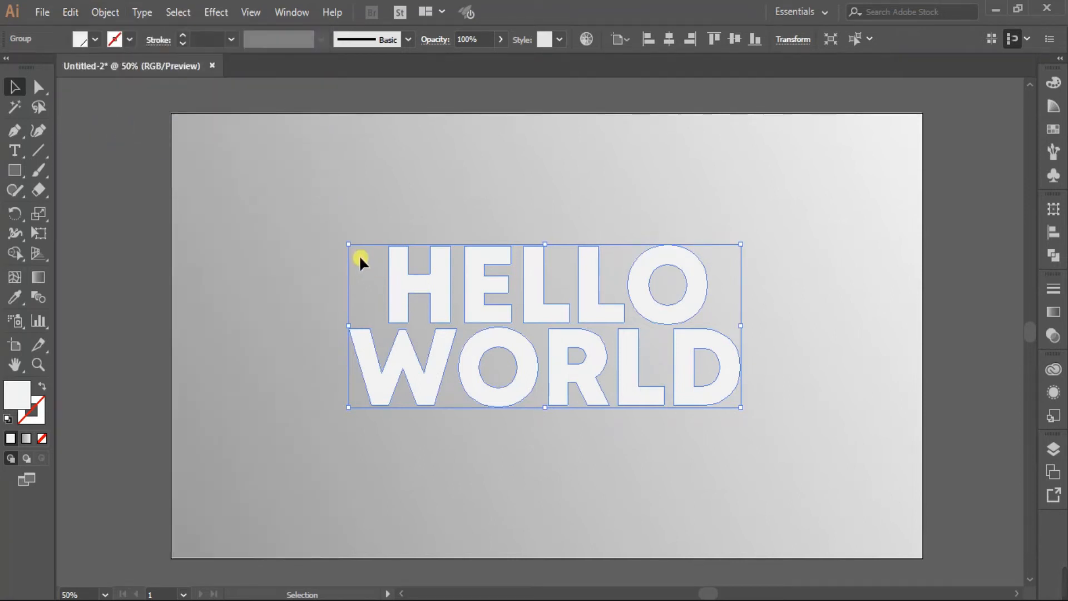
drag(348, 243, 401, 282)
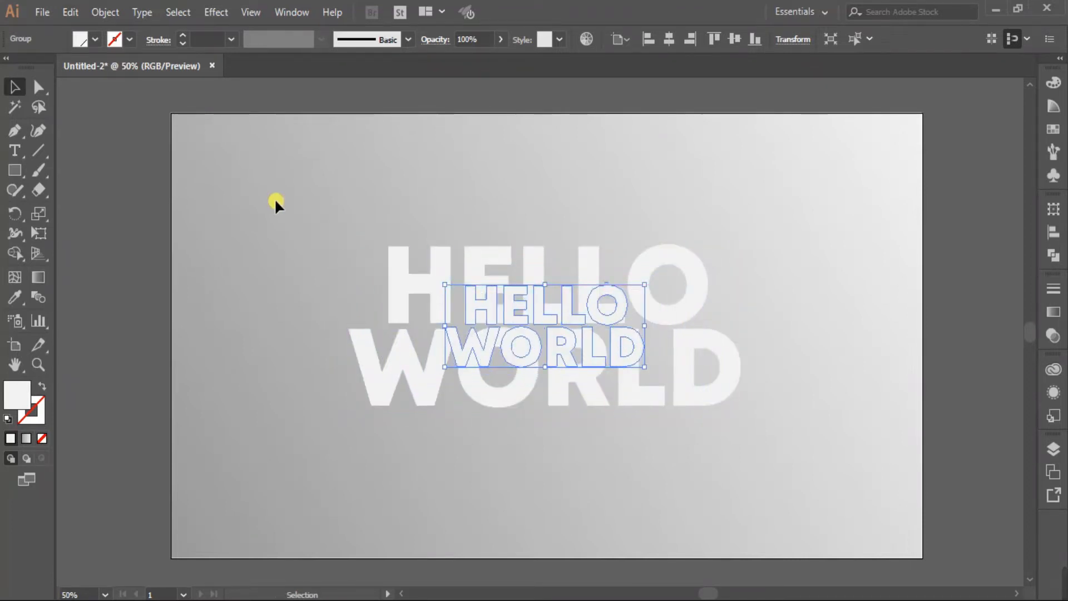
Fill the smaller letter group with the global R=153 gray swatch and send it backward behind the large letters
click(1054, 129)
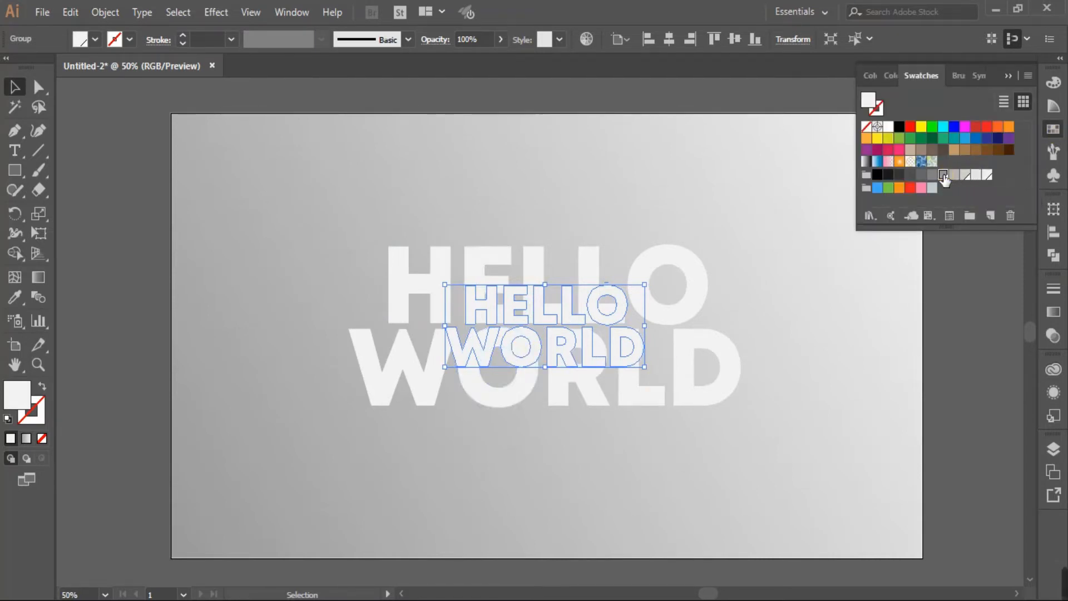
click(945, 175)
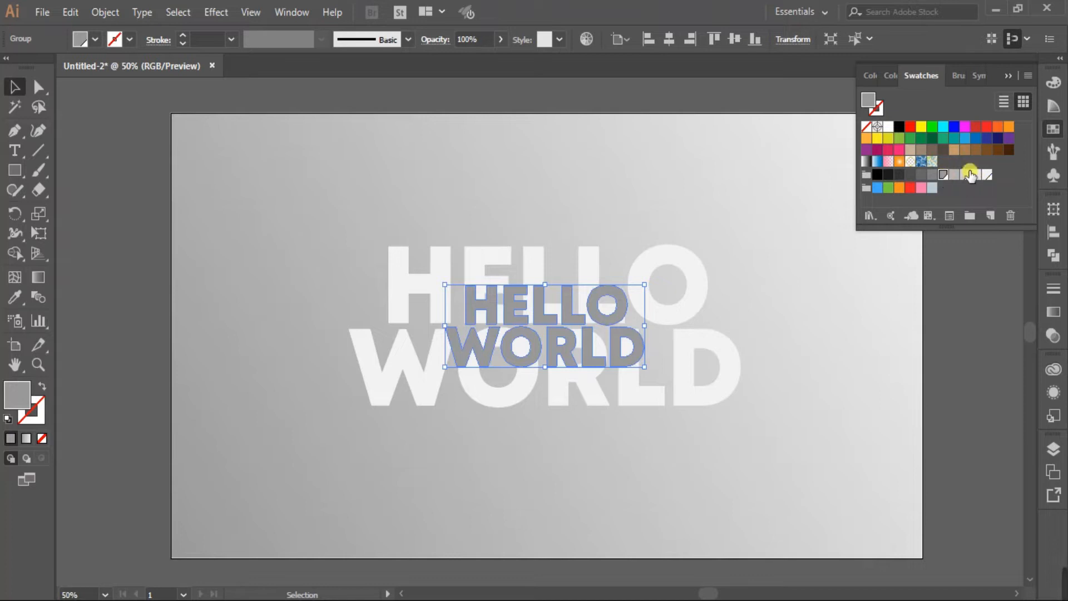
click(1009, 76)
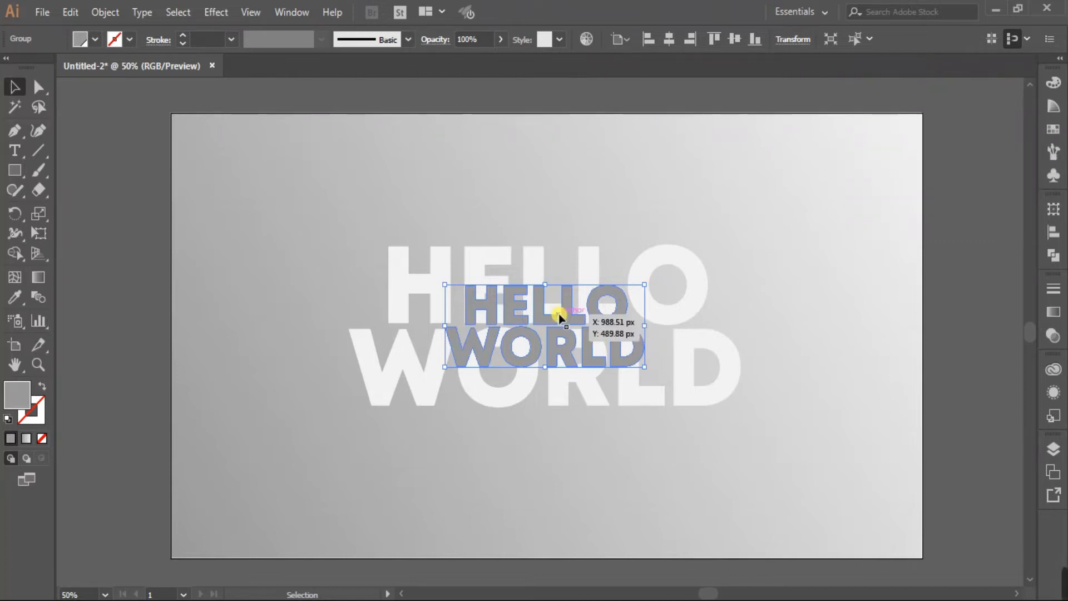
right_click(573, 317)
mouse_move(708, 483)
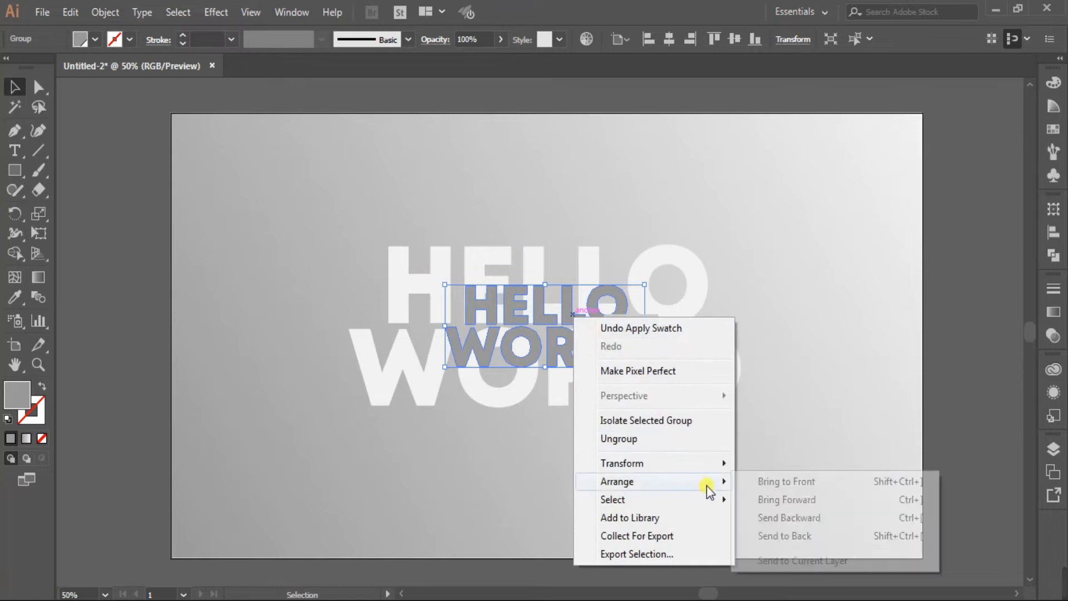
click(803, 520)
Select both the large and the small HELLO WORLD groups and make a blend between them
drag(351, 212, 739, 465)
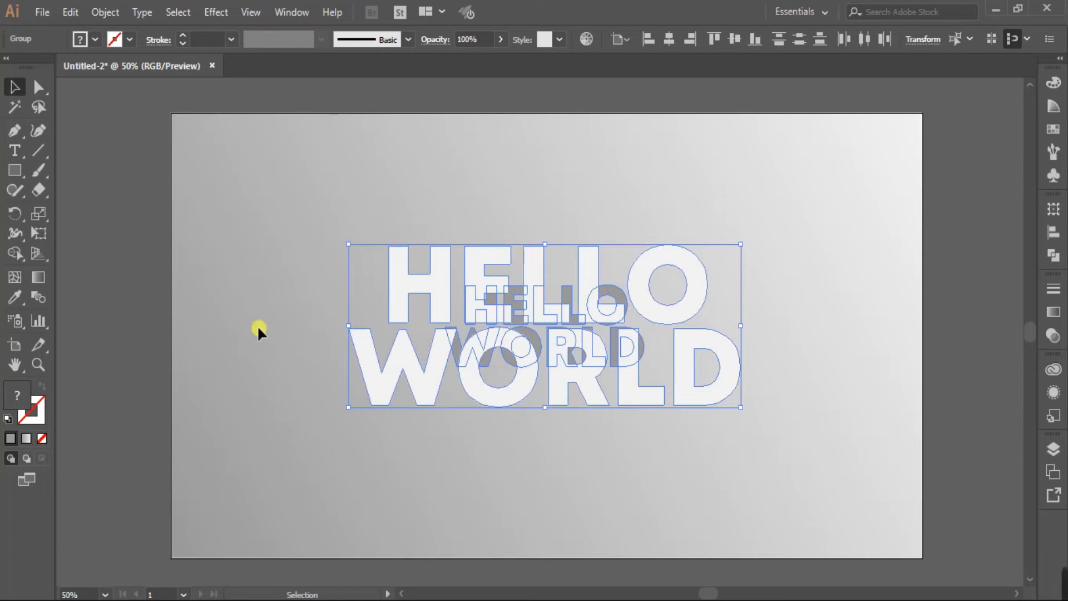
click(105, 11)
mouse_move(289, 411)
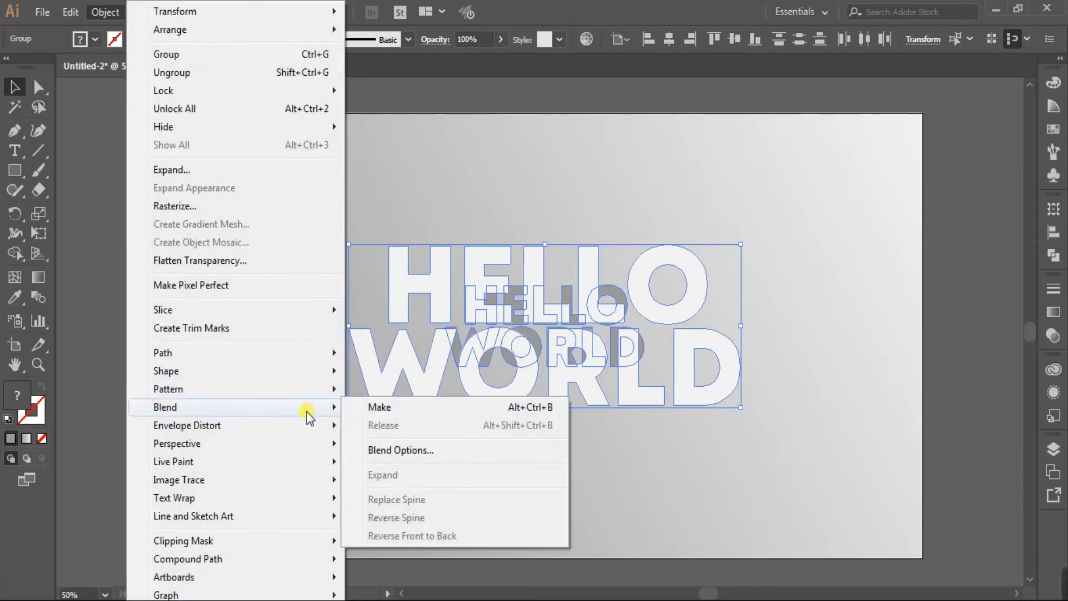
click(391, 412)
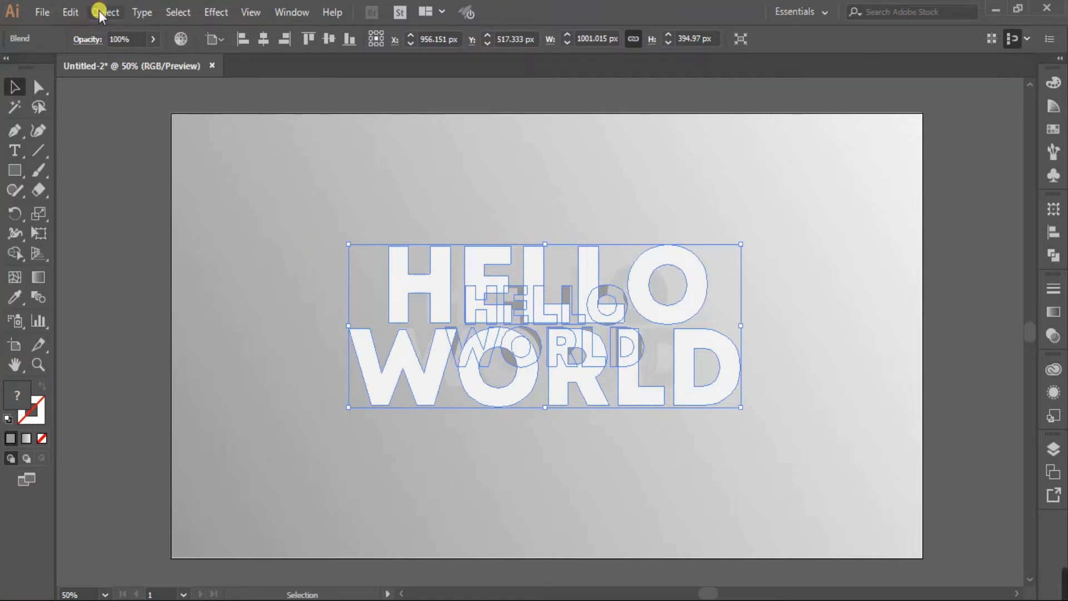
Set the blend's spacing to Specified Steps with 600 steps, previewing the result before applying it
double_click(38, 297)
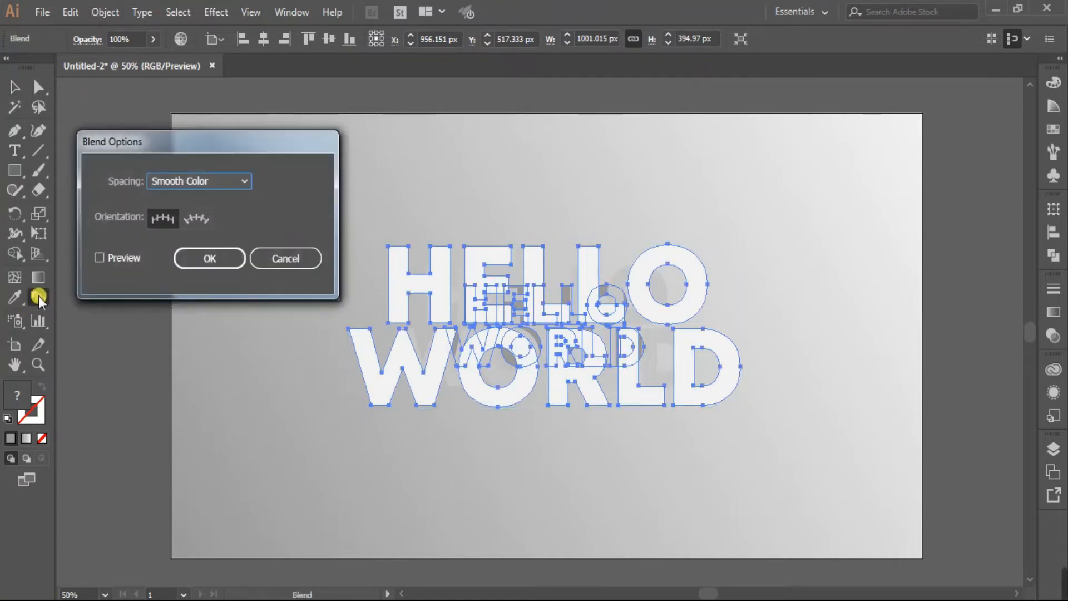
drag(208, 149, 240, 128)
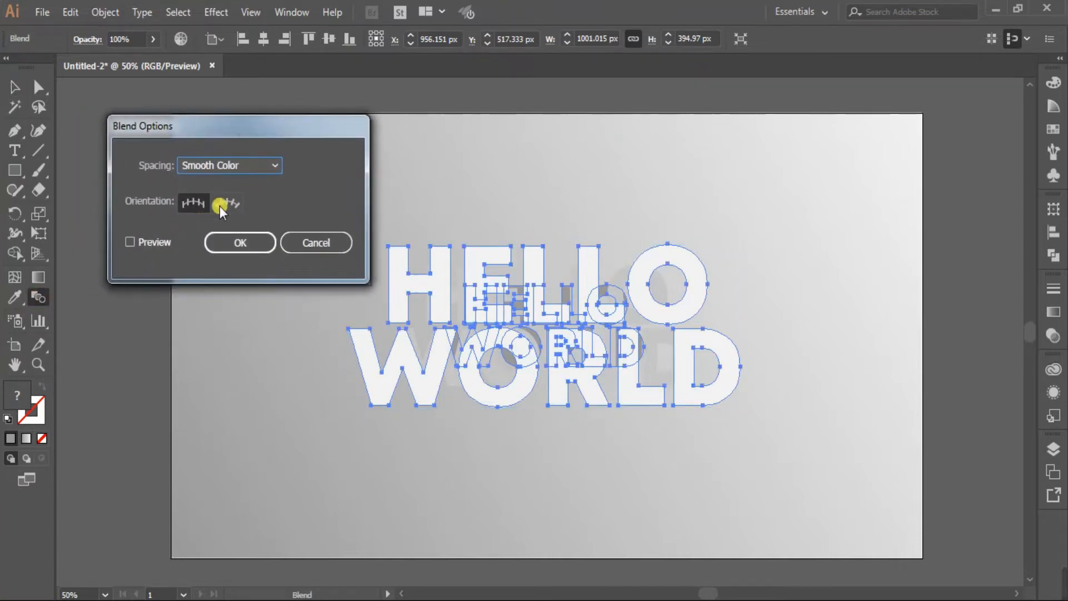
click(128, 244)
click(269, 167)
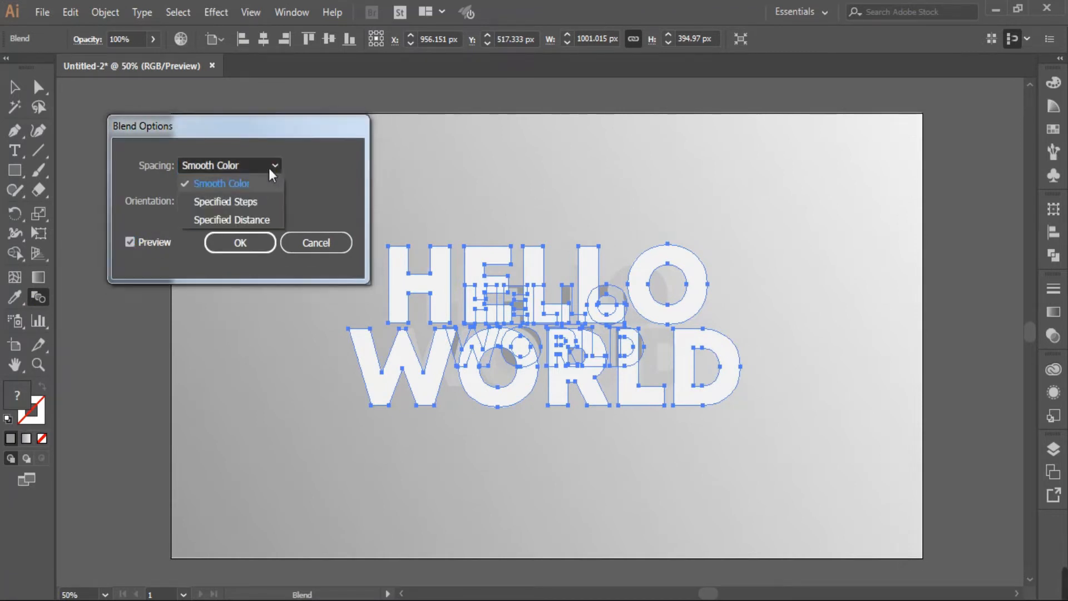
click(242, 202)
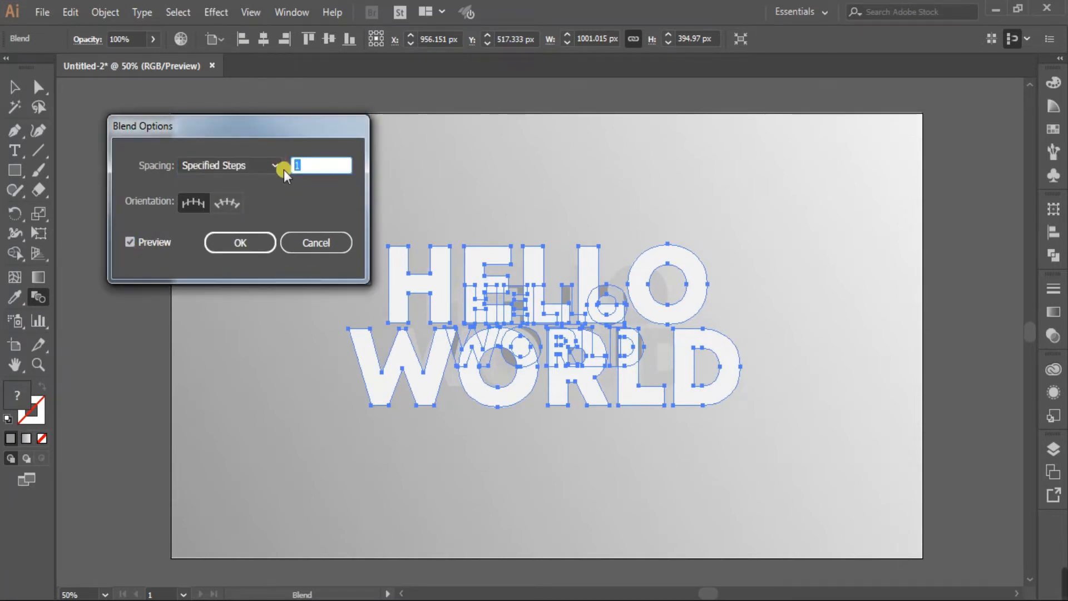
text(600)
click(129, 244)
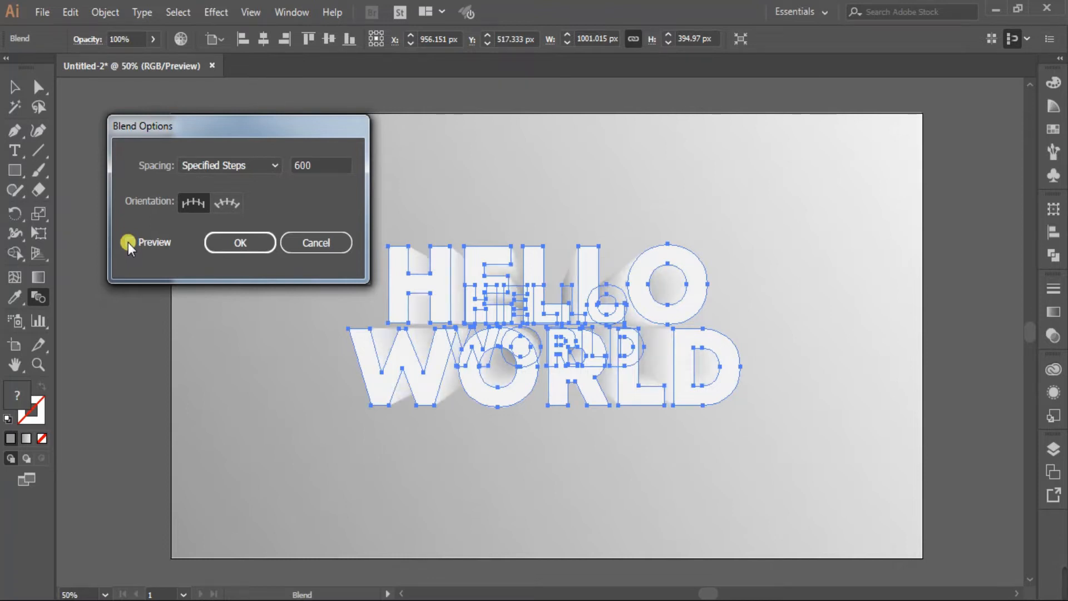
click(232, 244)
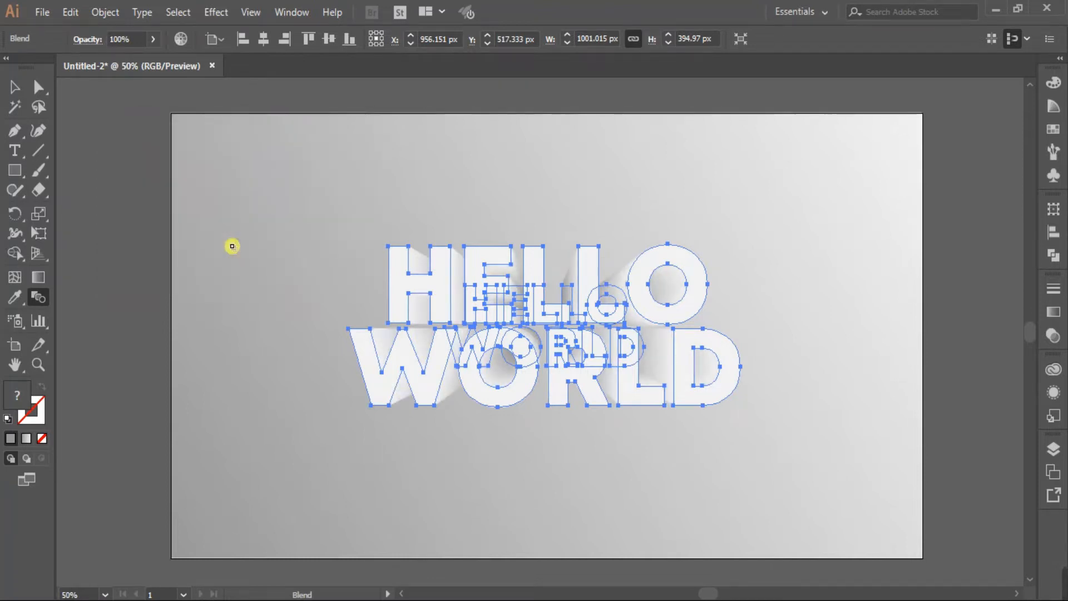
Isolate the HELLO WORLD blend and try moving its large letter group to different places on the artboard
click(15, 87)
click(309, 242)
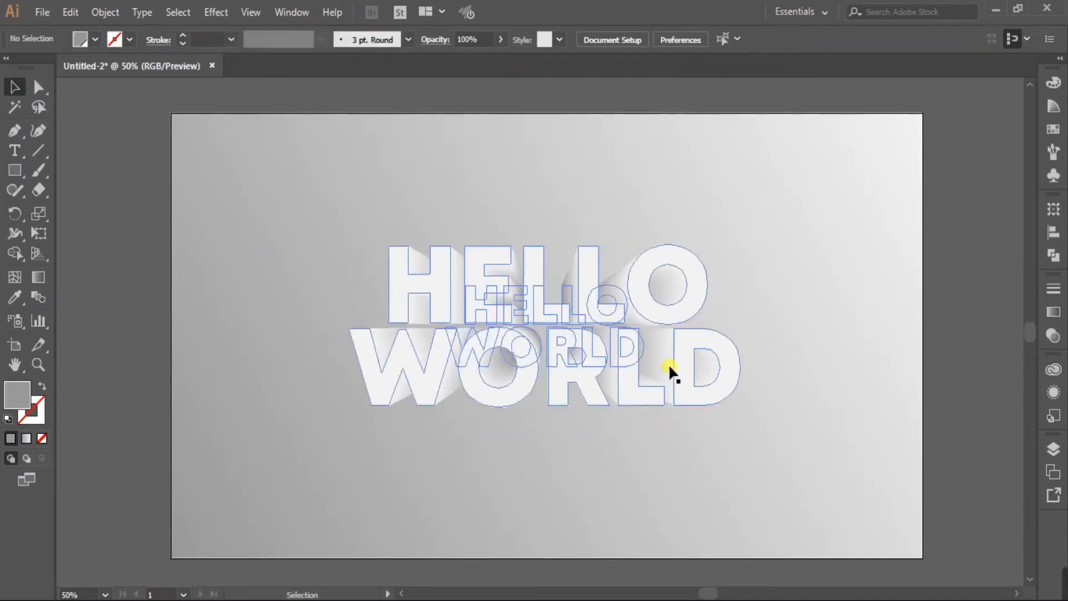
double_click(526, 374)
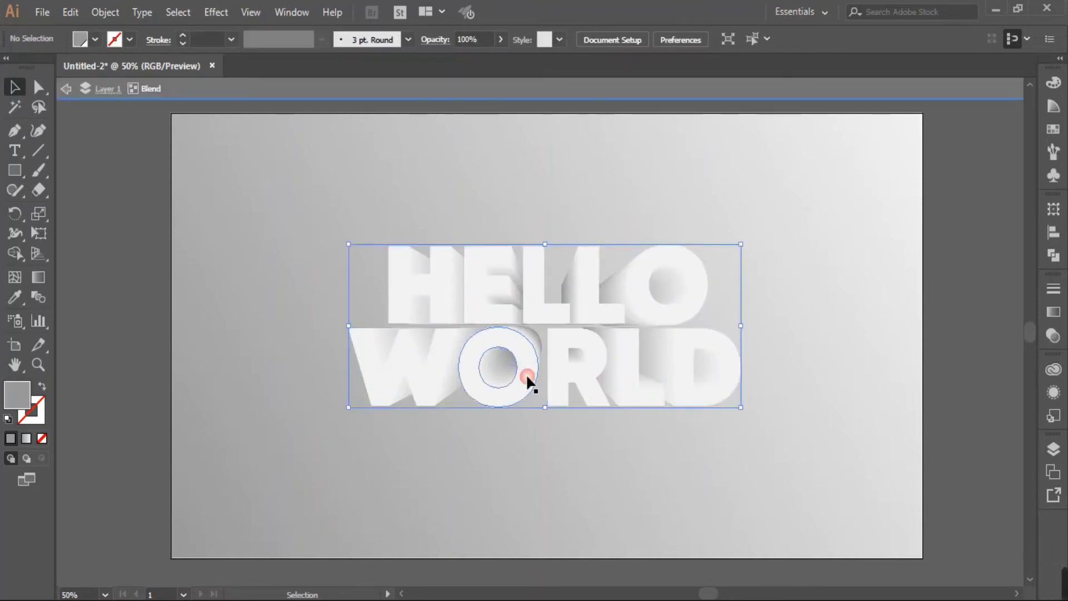
click(384, 245)
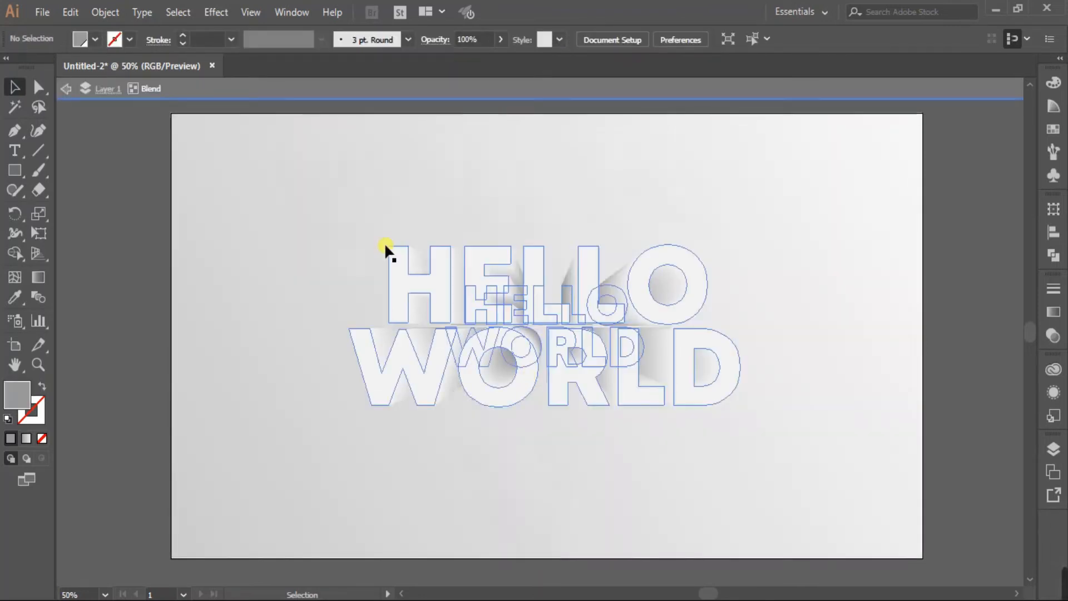
click(433, 378)
drag(433, 380, 612, 375)
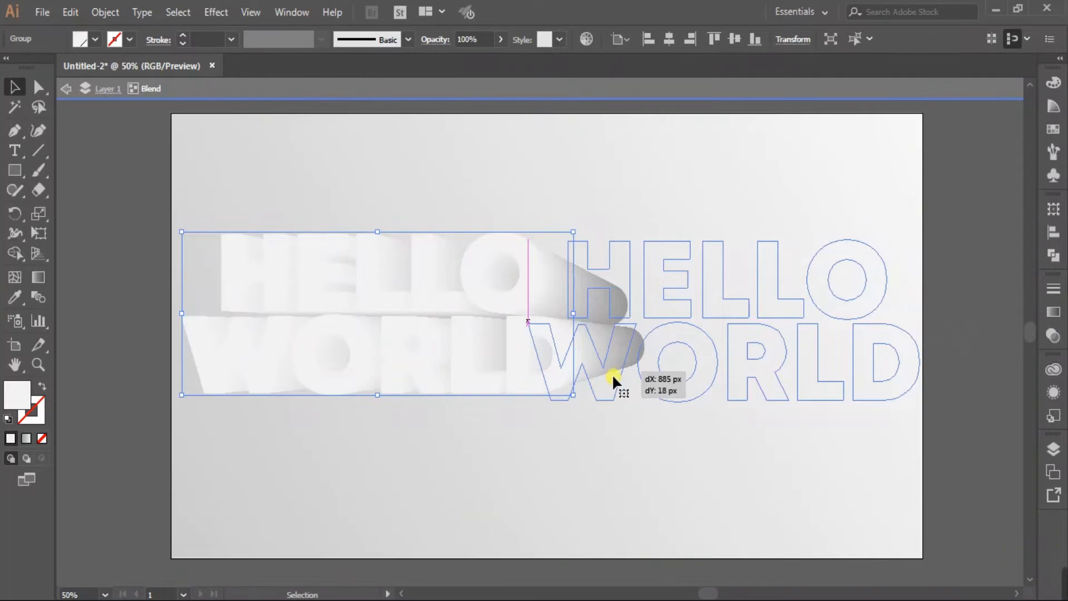
key(a)
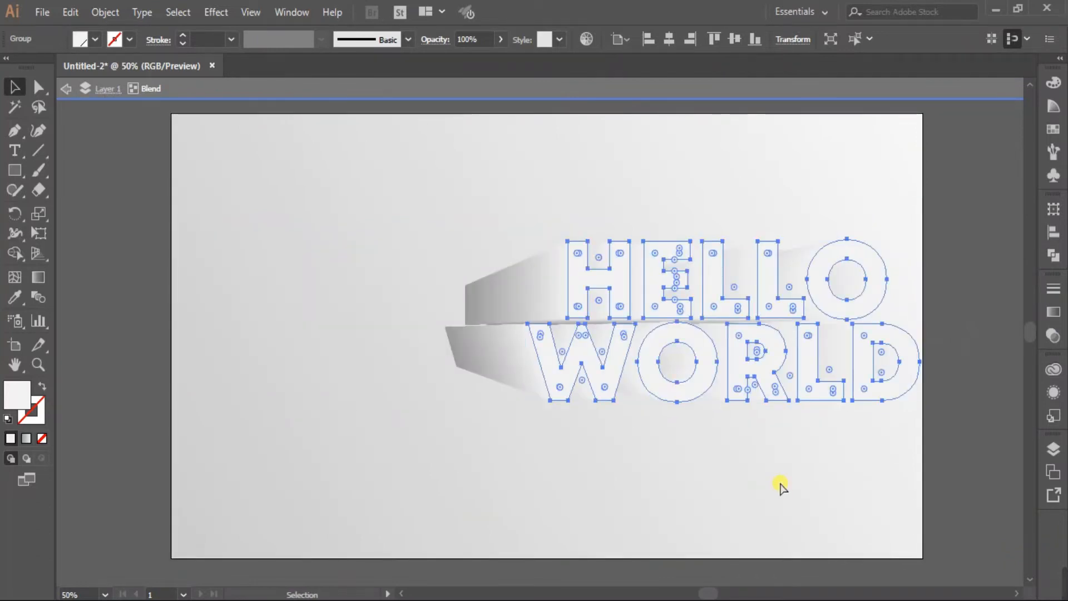
Undo the moves of the large letter group and leave the blend's isolation mode
key(ctrl+z)
key(ctrl+z)
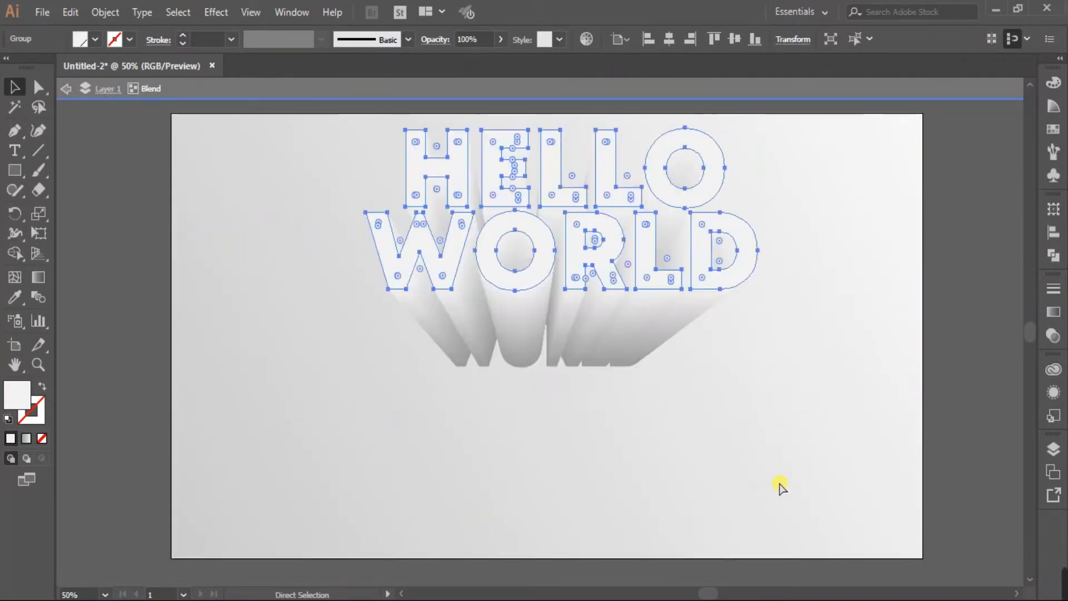
key(ctrl+shift+z)
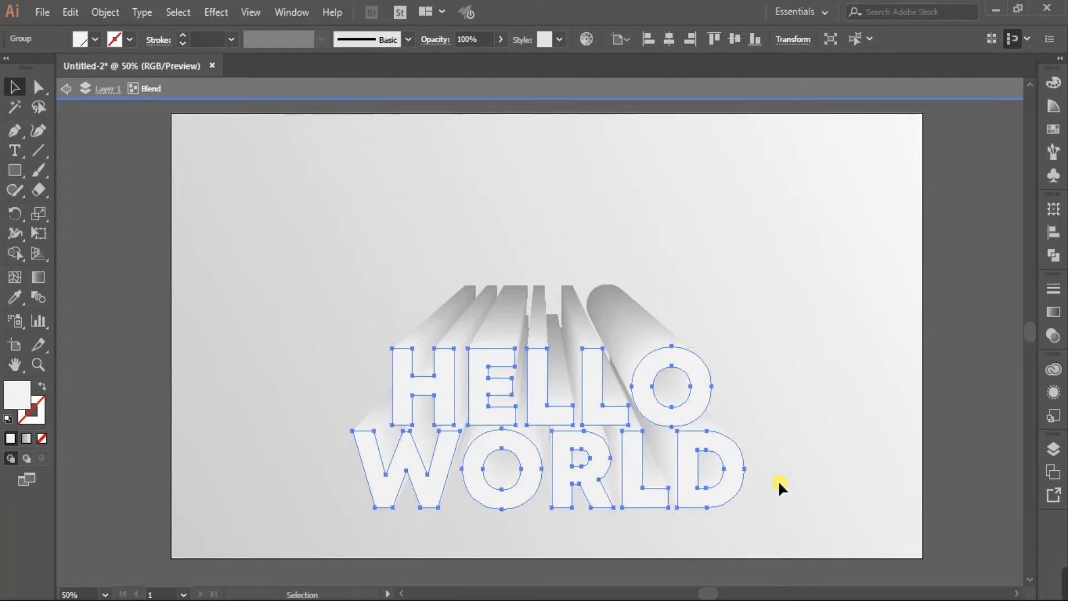
key(ctrl+z)
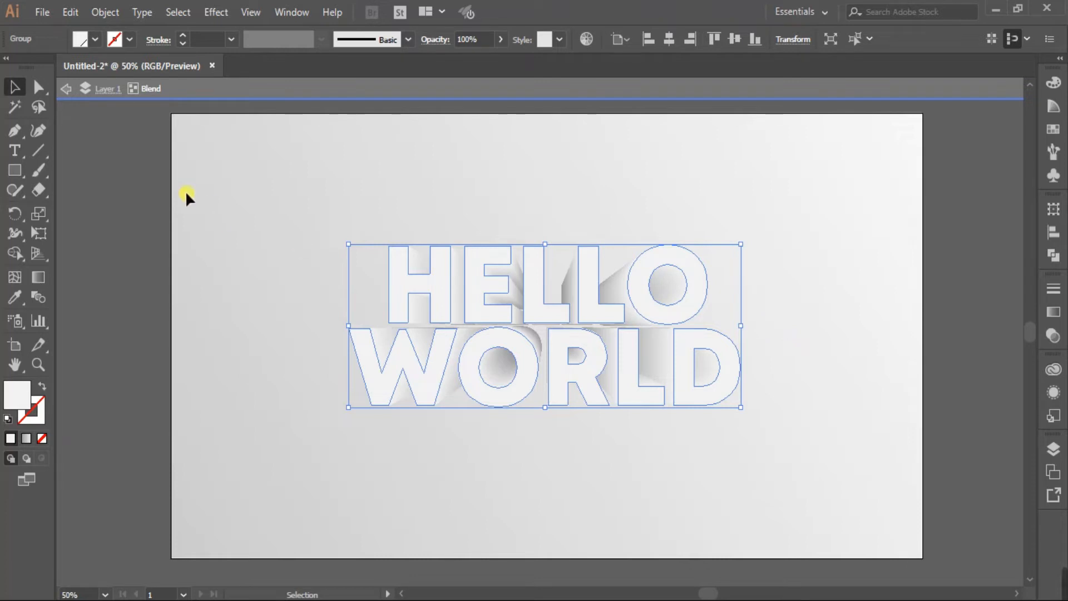
click(66, 88)
click(66, 89)
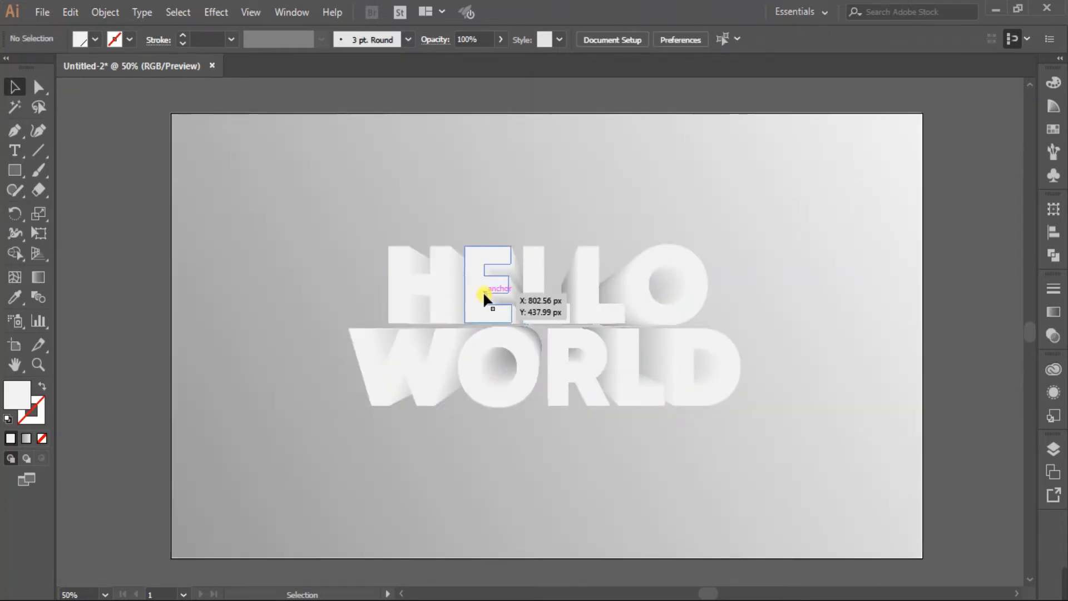
Isolate the blend again, try darker grays on the smaller letter group, and fill it with the R=77 G=77 B=77 swatch
click(646, 314)
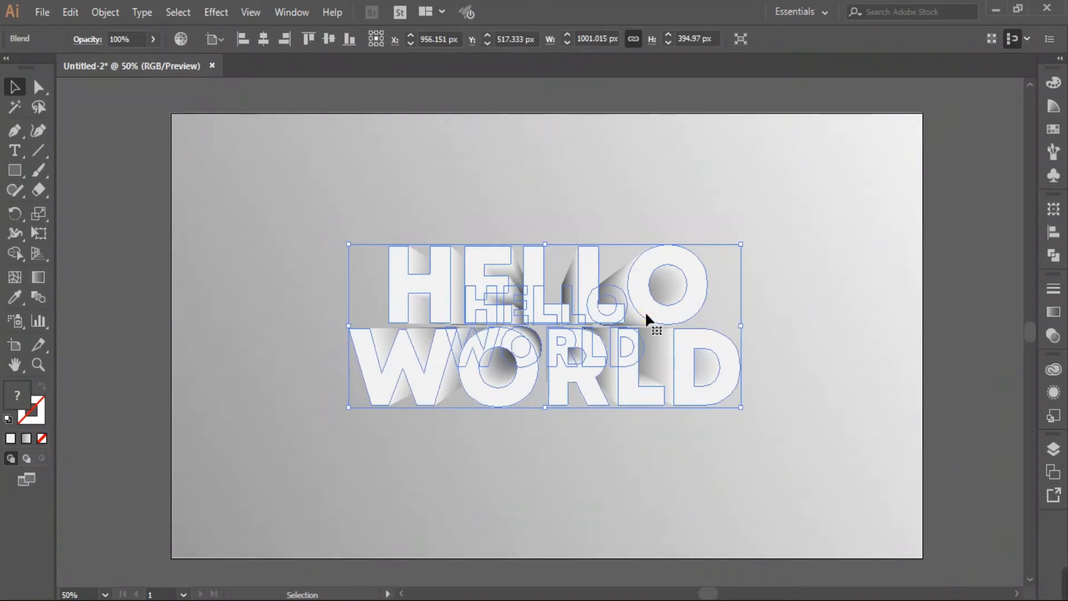
double_click(646, 315)
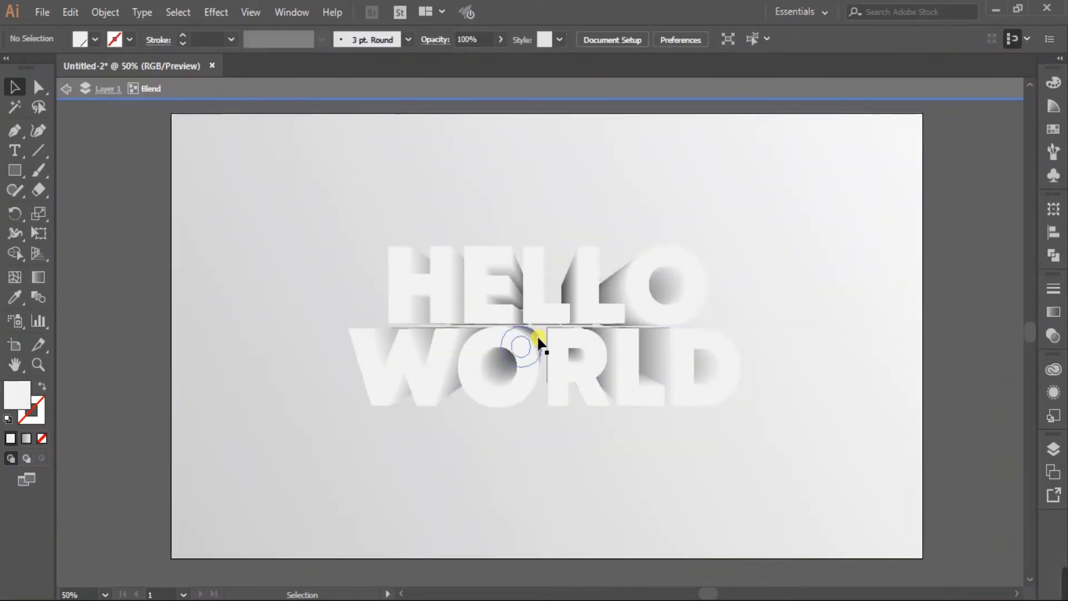
click(537, 340)
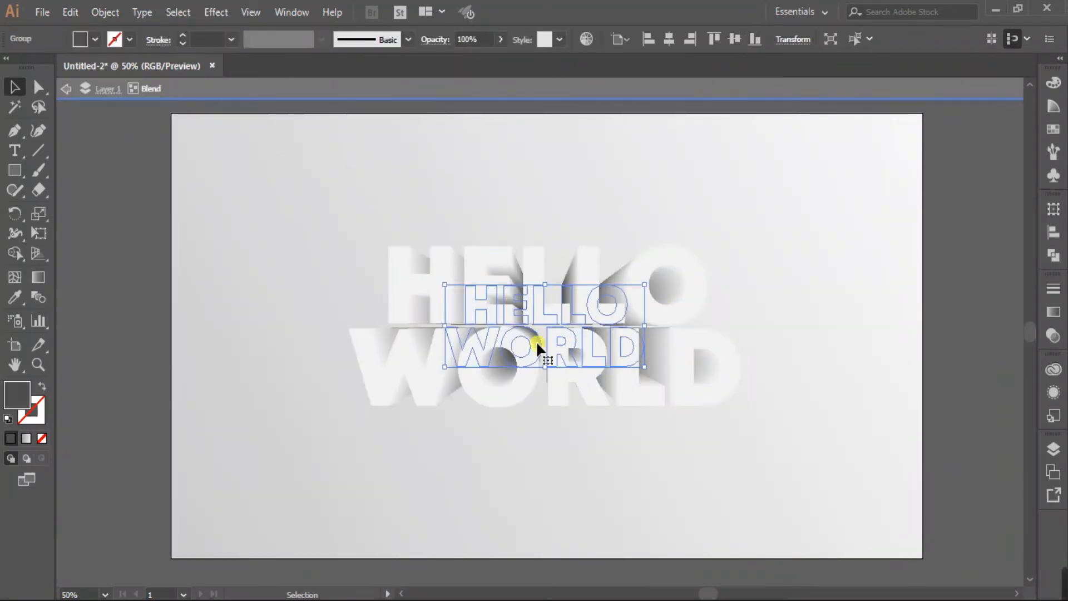
click(1053, 132)
click(910, 176)
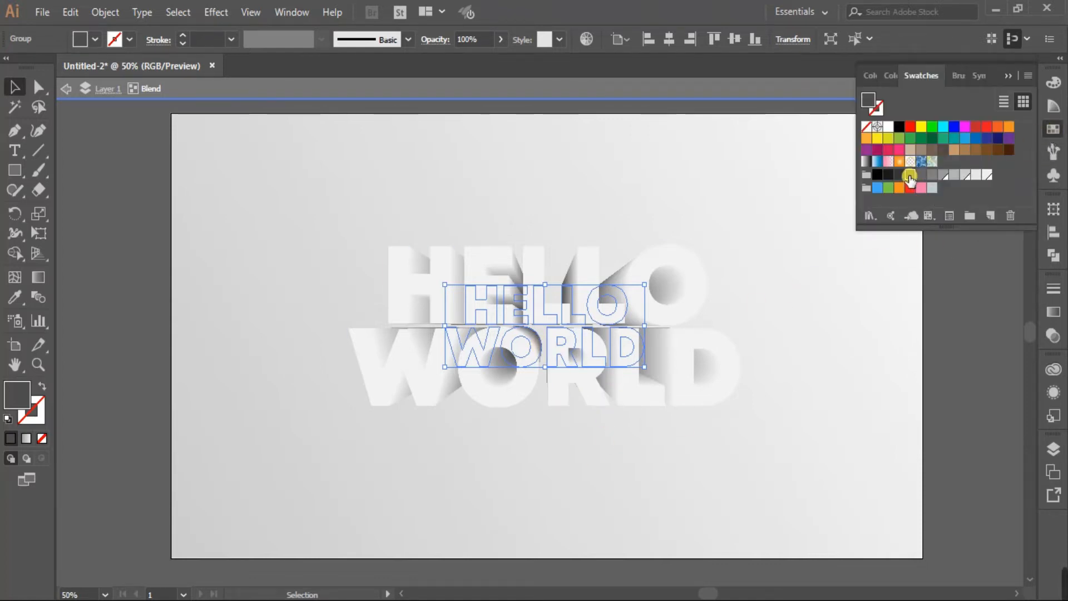
click(898, 176)
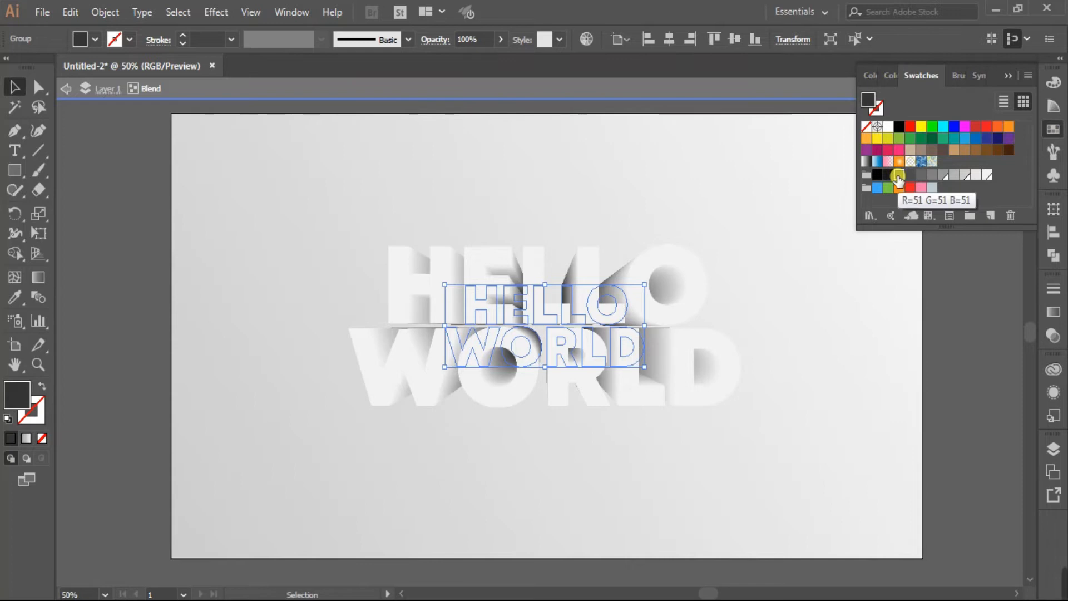
click(890, 176)
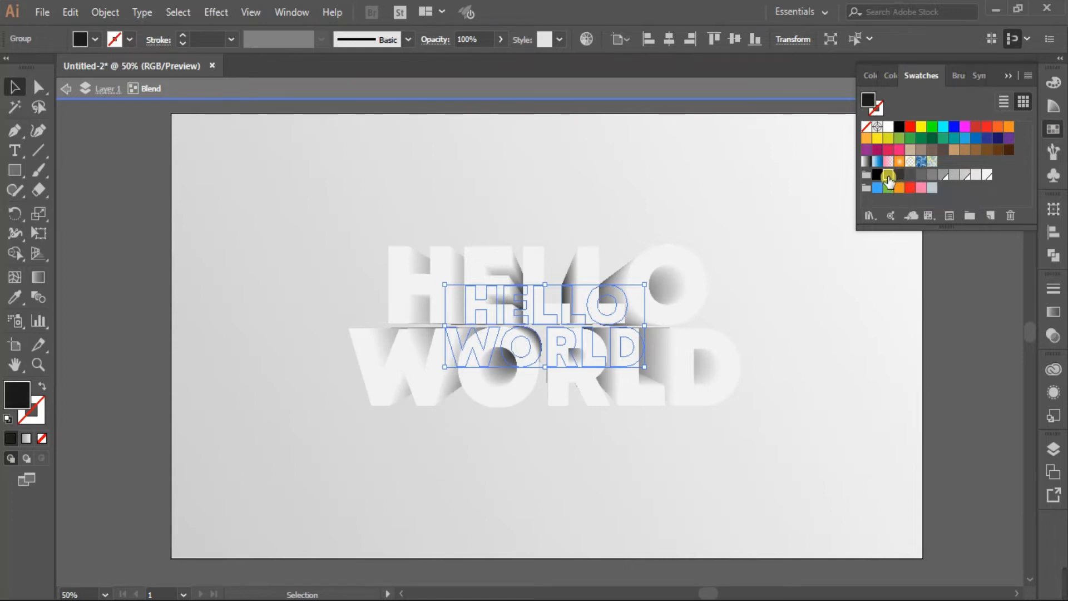
click(900, 177)
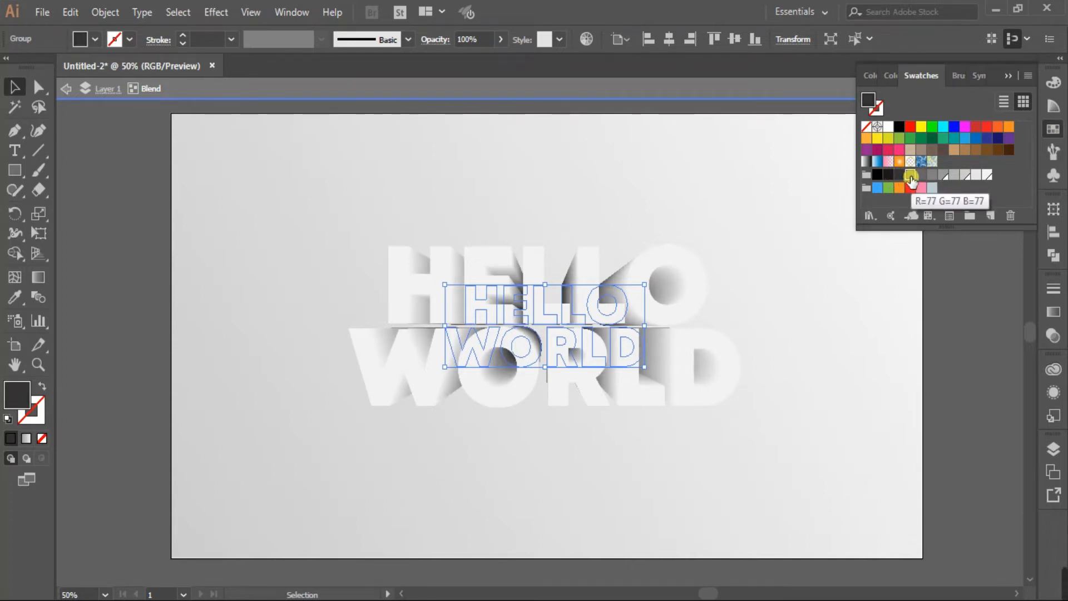
click(910, 177)
Make the R=77 G=77 B=77 swatch a global colour
double_click(911, 176)
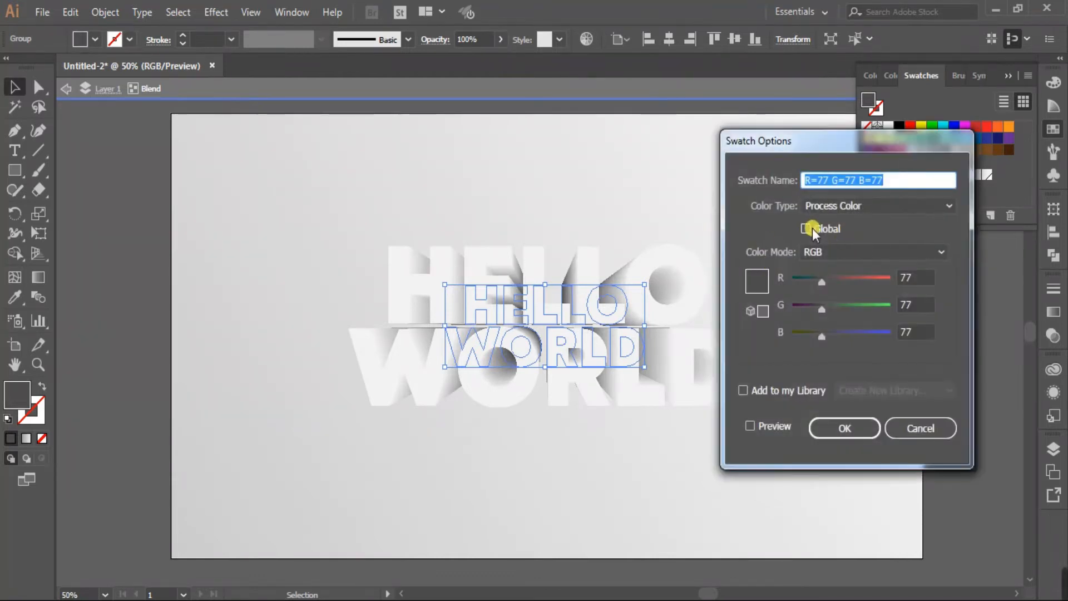
click(805, 228)
click(833, 427)
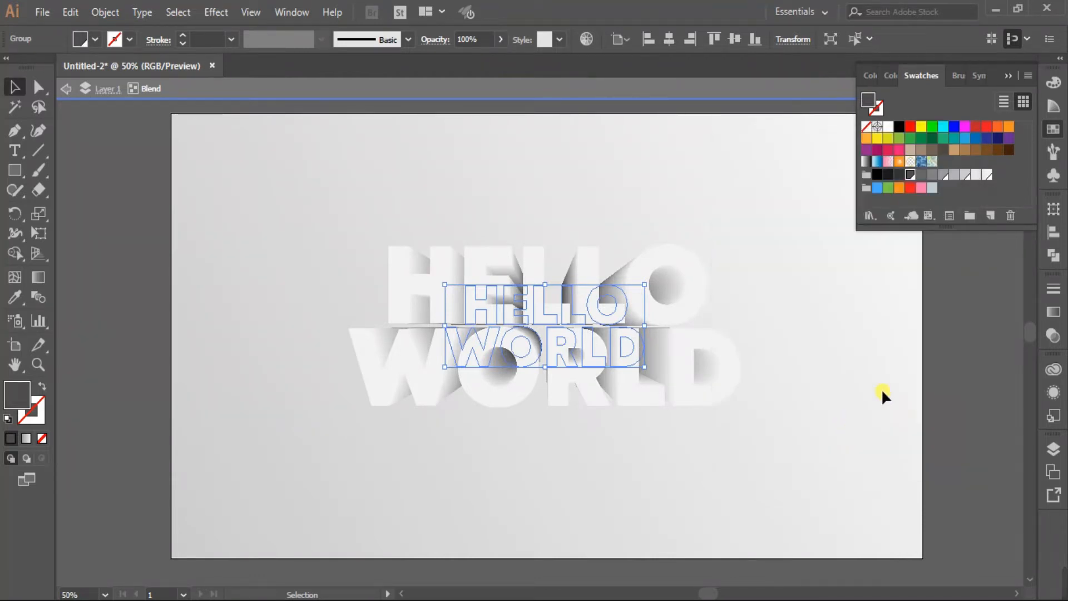
click(1005, 74)
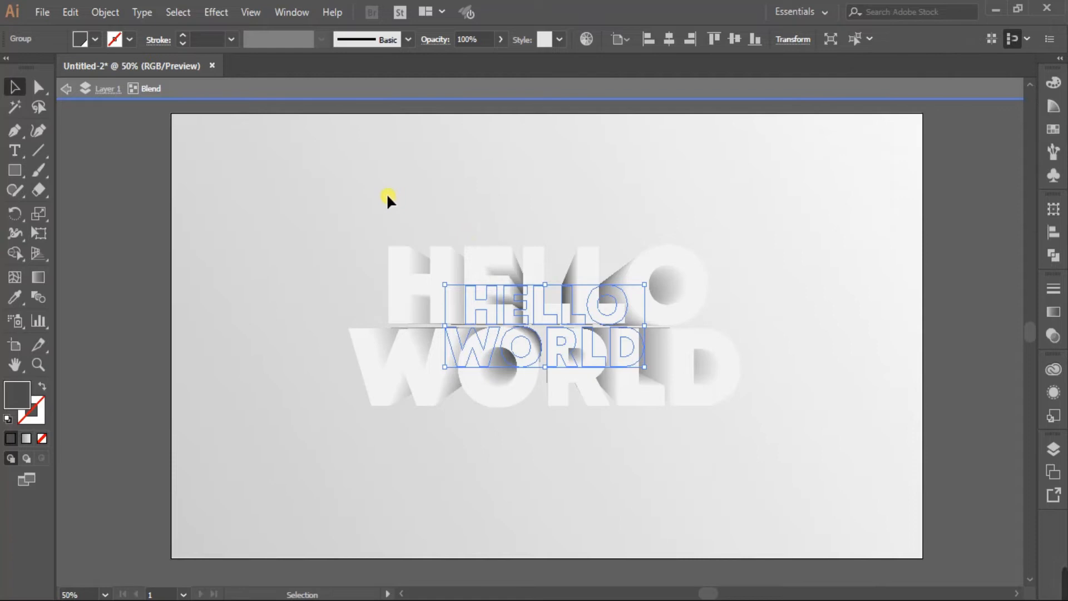
Copy the large HELLO WORLD group from inside the blend, leave isolation mode, and paste the copy in front
click(399, 292)
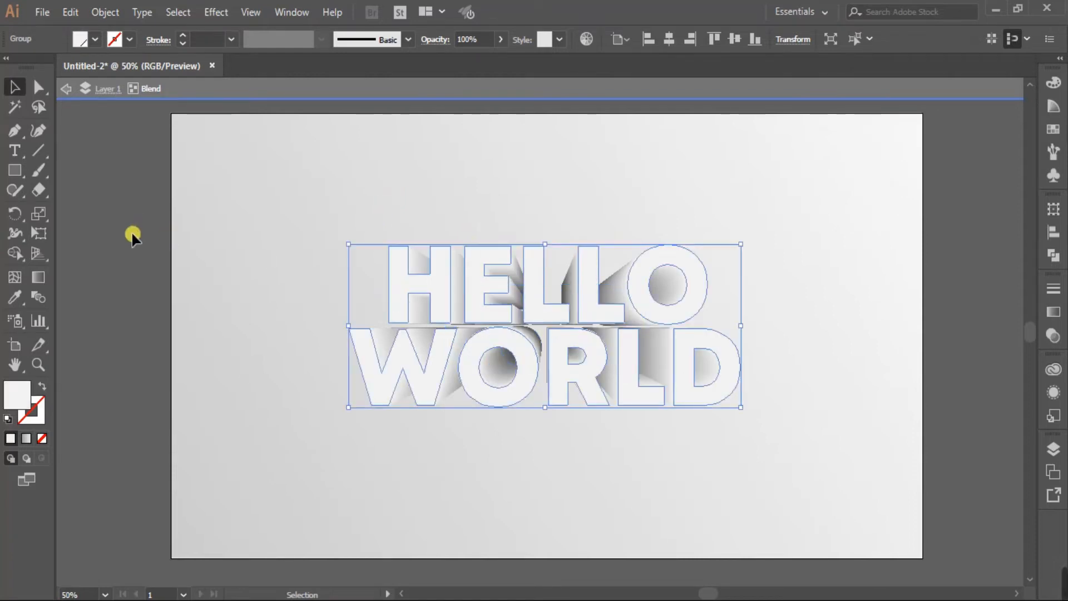
click(69, 12)
click(100, 90)
click(66, 88)
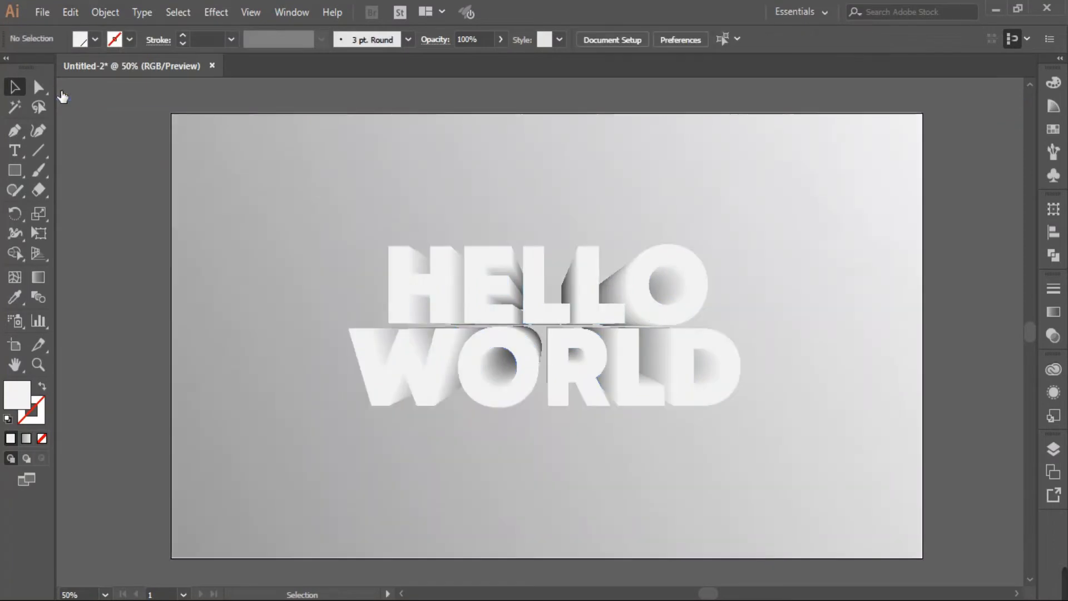
click(70, 11)
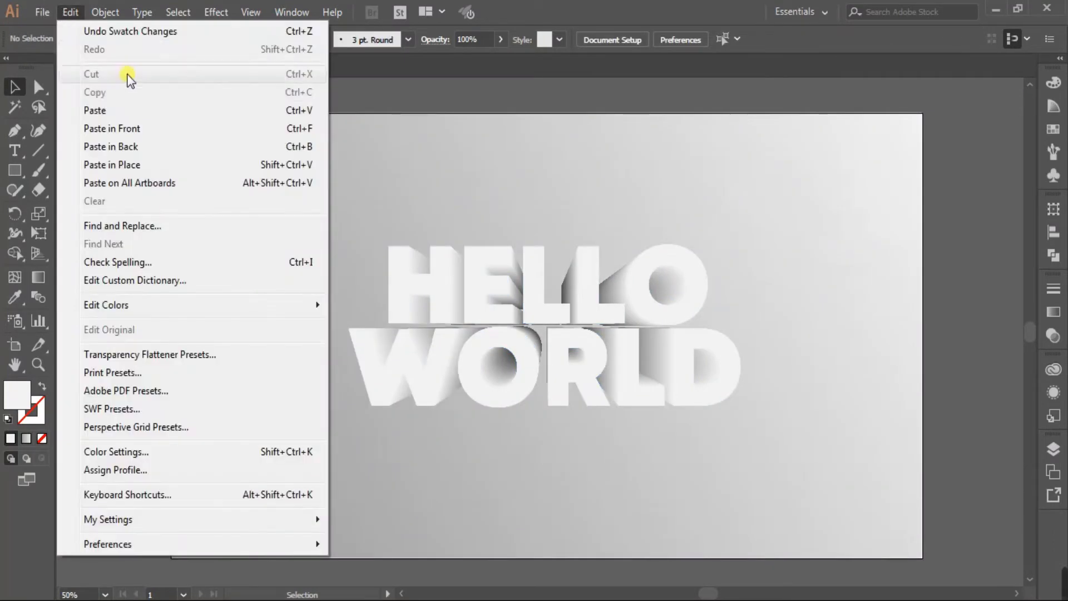
click(123, 128)
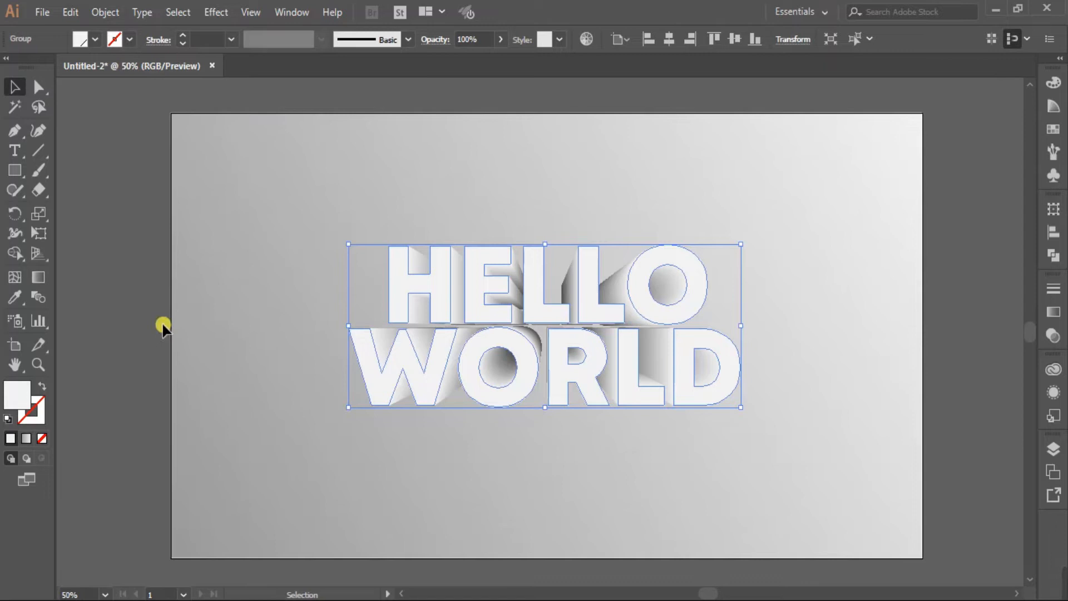
Apply the background's gray gradient to the pasted letter group with the Eyedropper
click(14, 297)
click(232, 298)
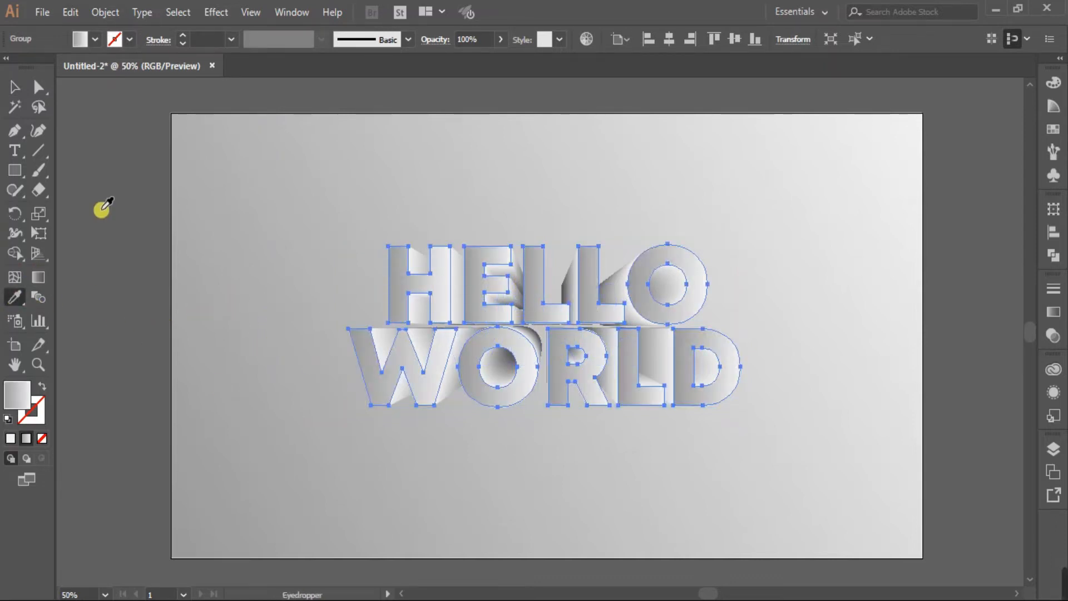
click(14, 87)
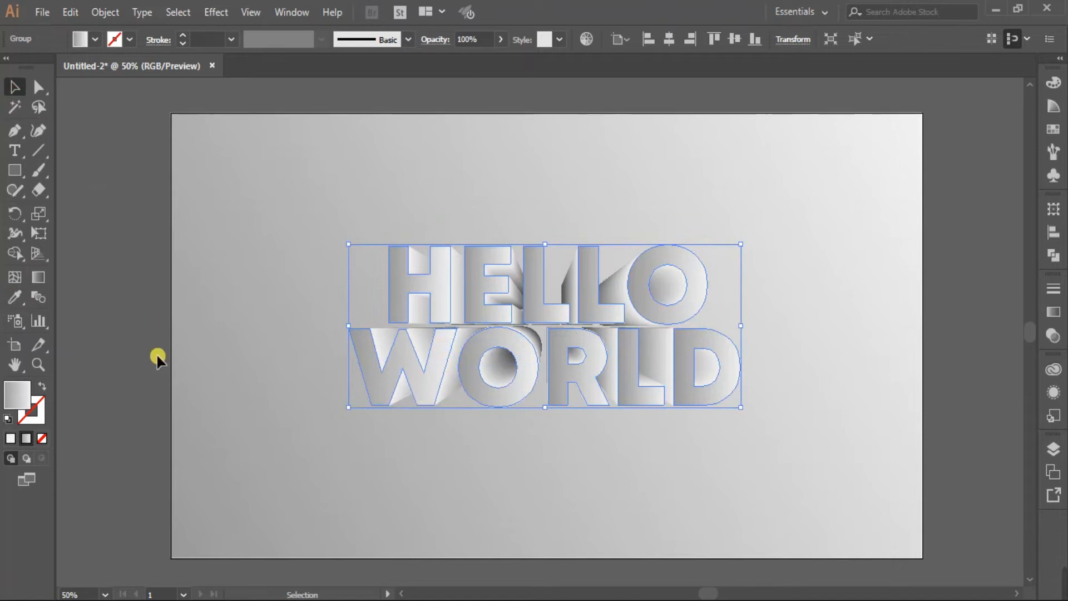
Turn the pasted letters into one compound path and fill it with the gradient sampled from the background
click(104, 13)
mouse_move(269, 559)
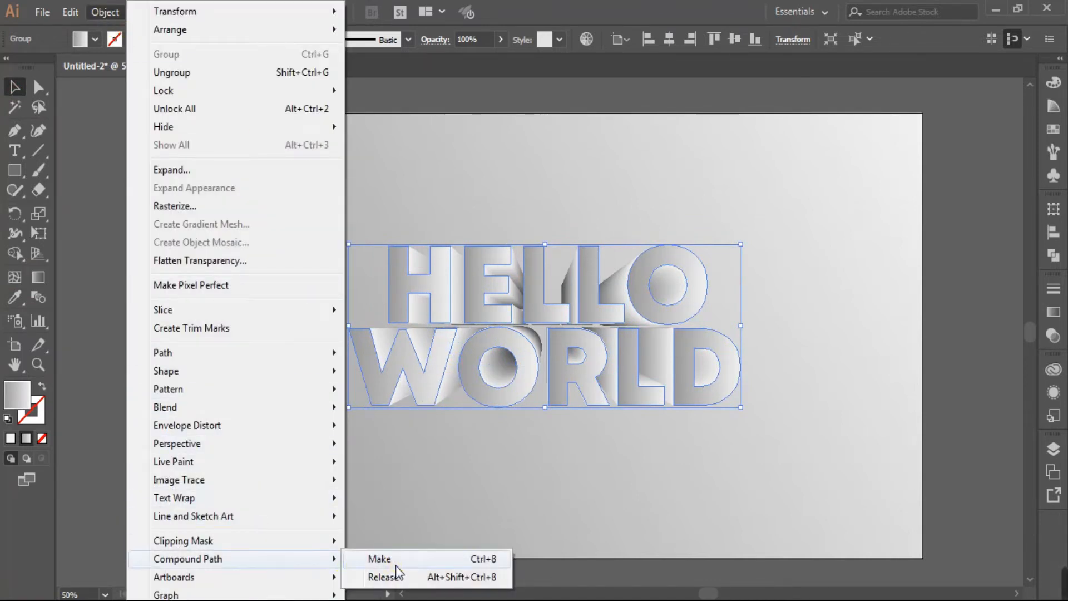
click(395, 562)
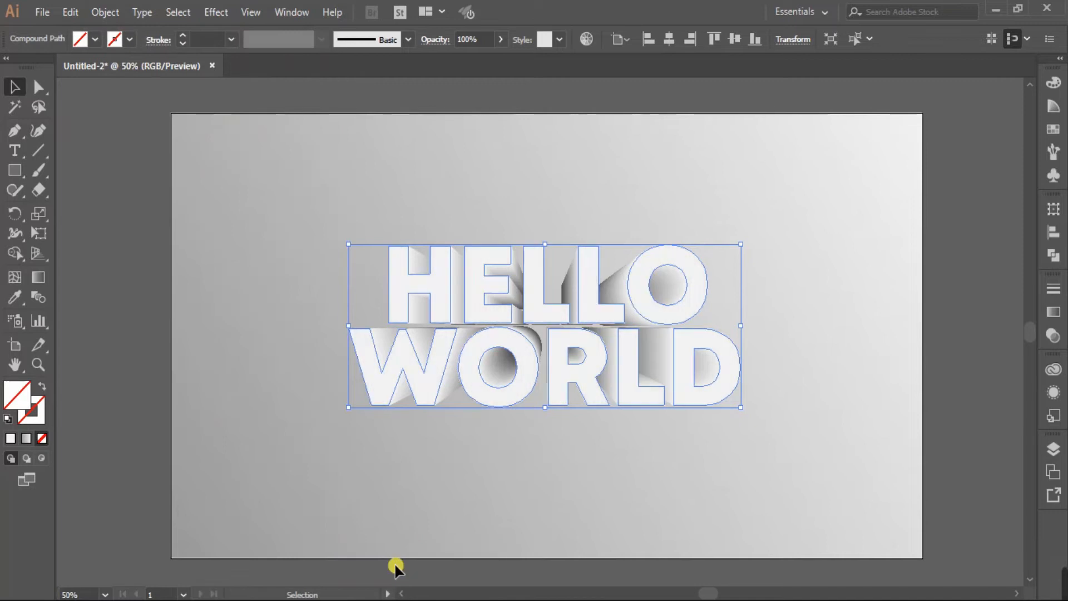
click(13, 298)
click(271, 332)
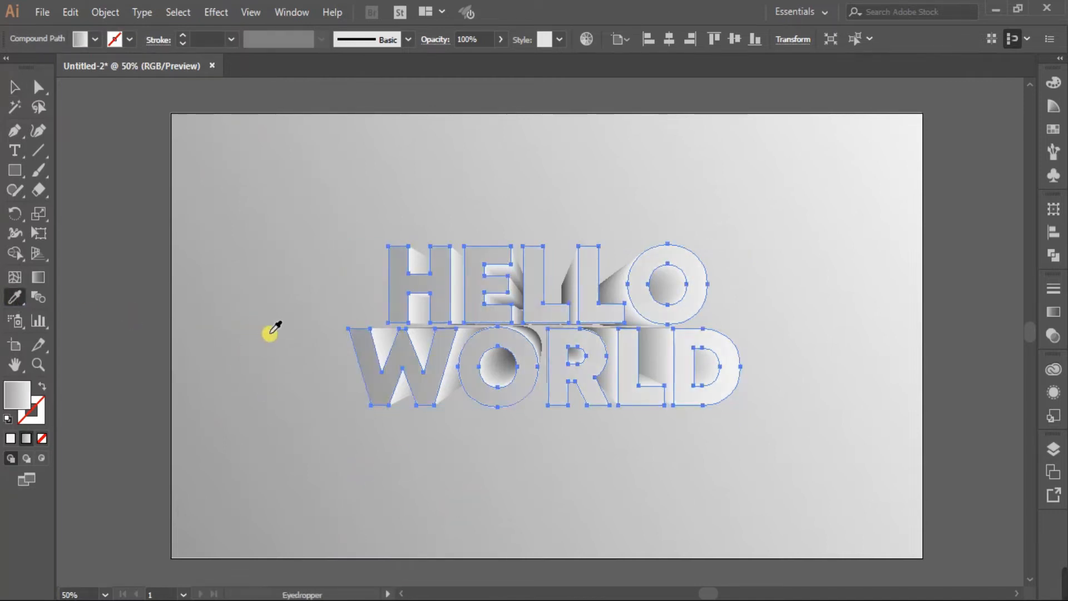
click(15, 86)
Redraw the letters' gradient diagonally from above the second L of HELLO to below the O of WORLD, and reverse its colours
click(38, 277)
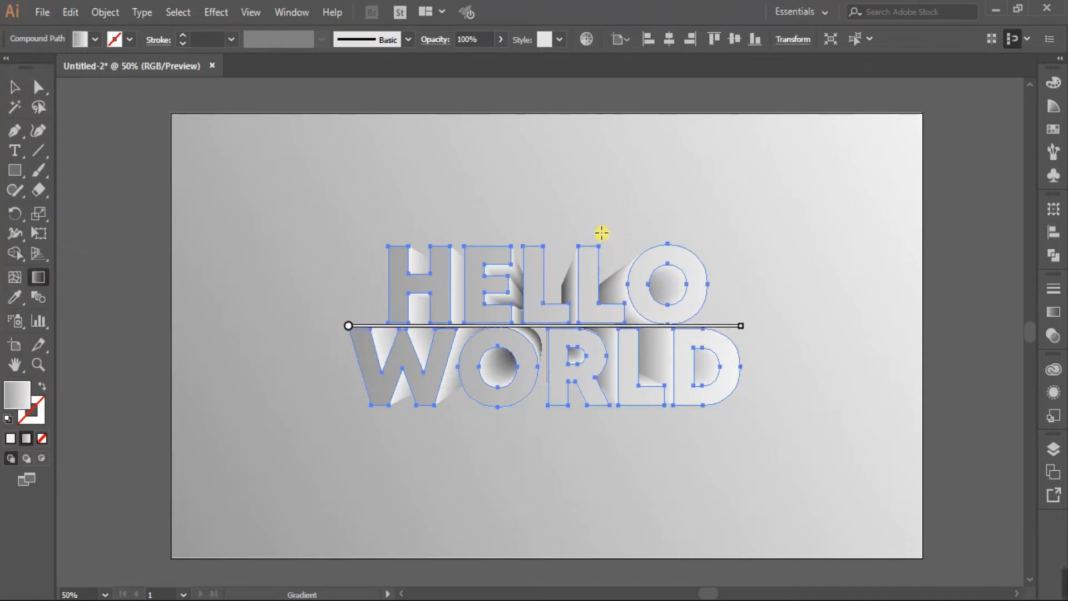
drag(603, 236, 478, 438)
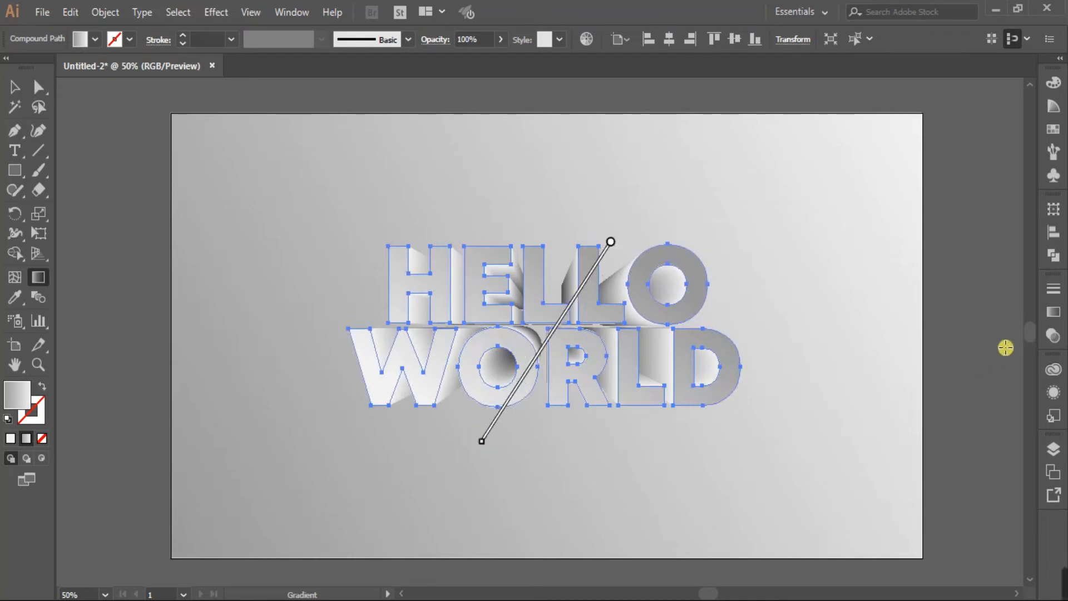
click(1054, 311)
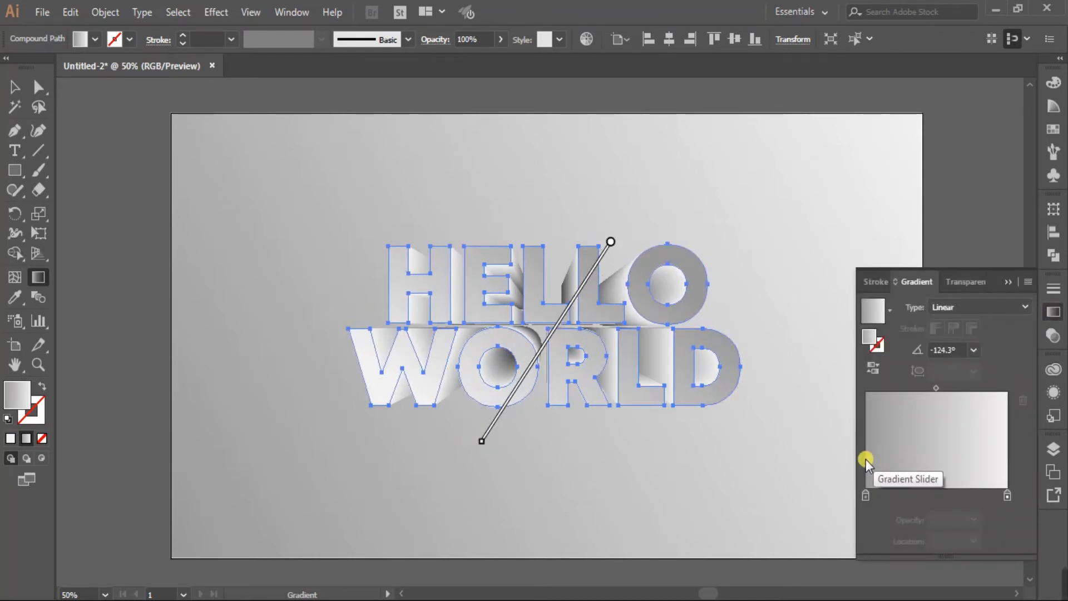
click(873, 373)
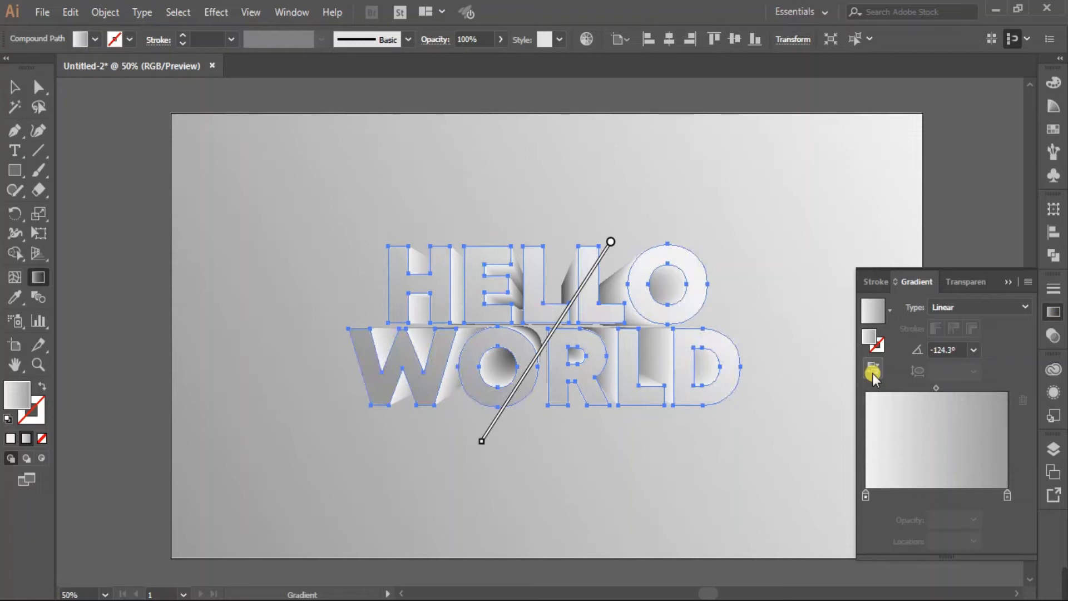
Try a gradient angle of -30° on the compound path, and set the angle to 30°
click(973, 350)
click(994, 210)
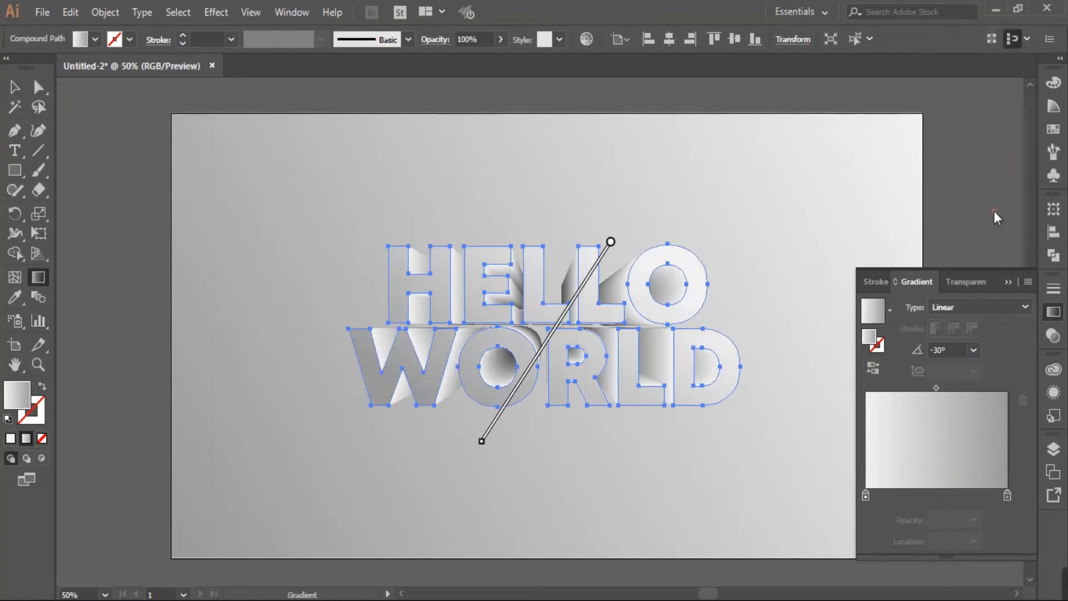
click(974, 350)
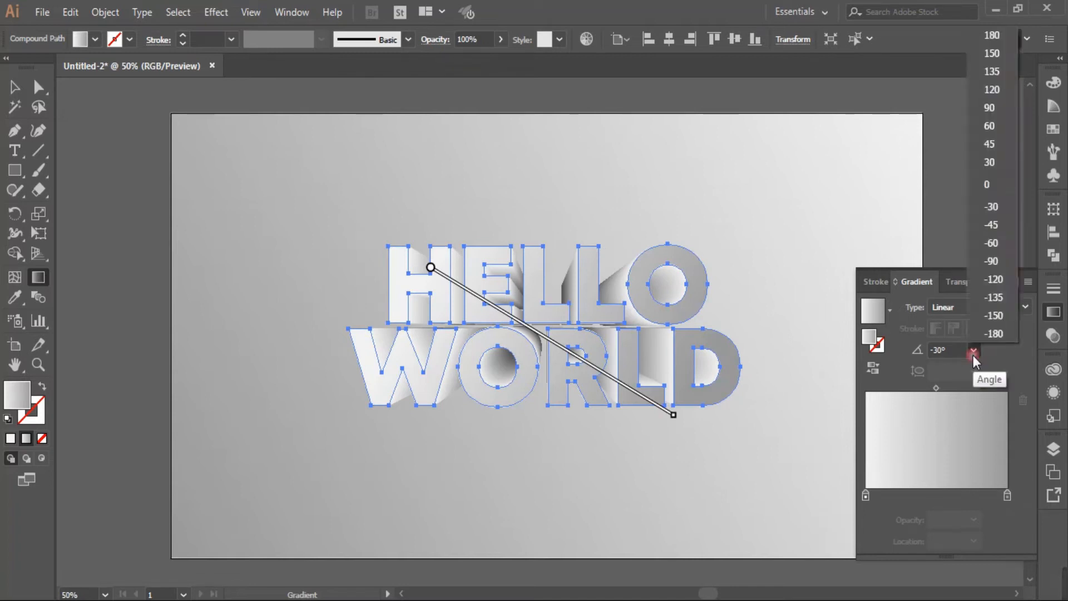
click(993, 167)
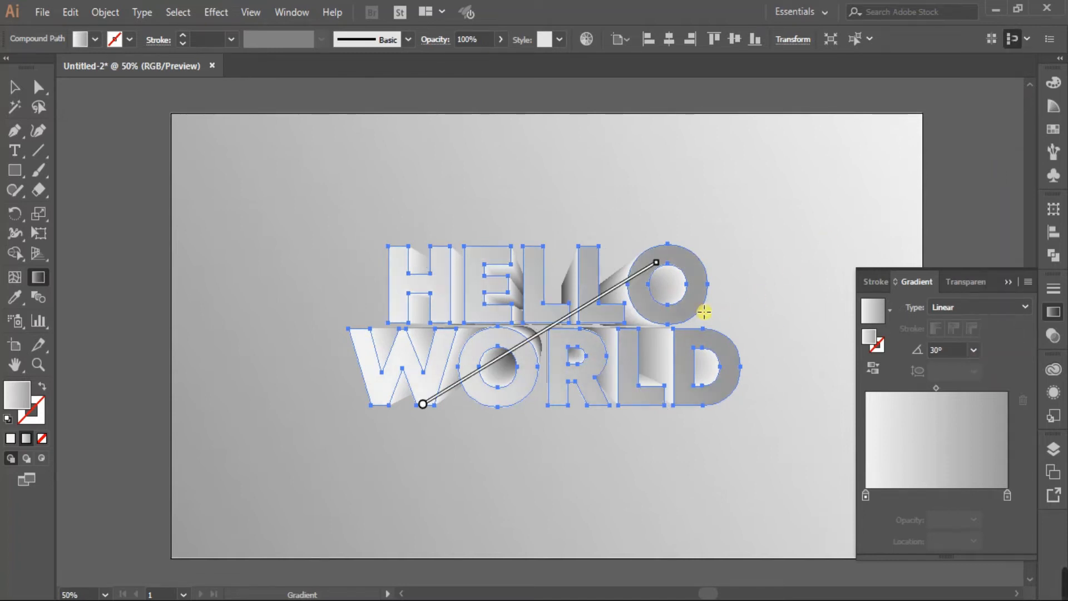
Lengthen the compound path's diagonal gradient so it runs from below the W of WORLD to above the O of HELLO
drag(657, 262, 695, 239)
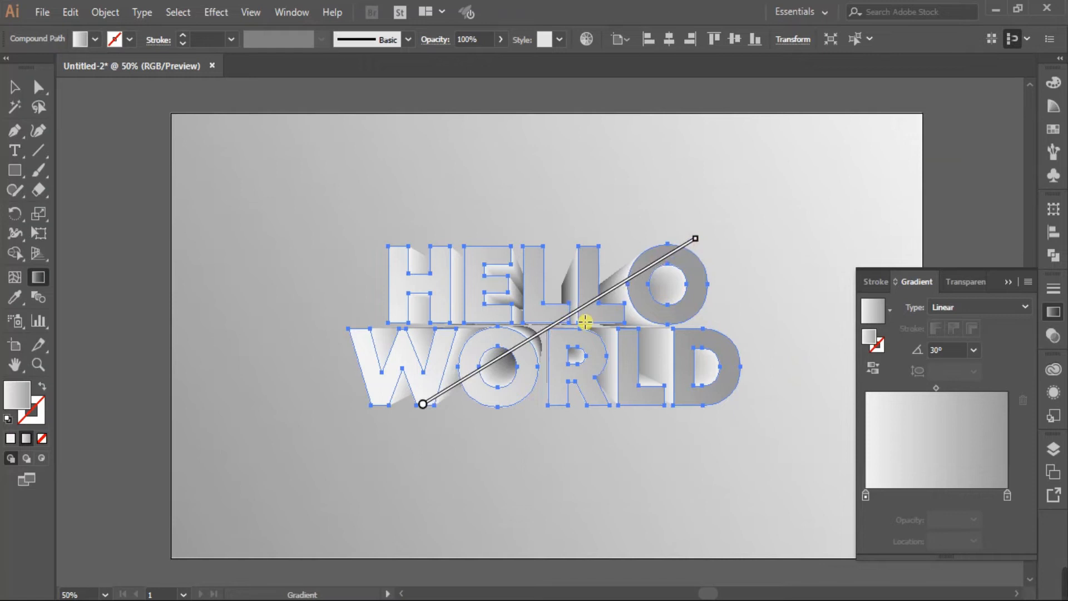
drag(423, 405, 404, 417)
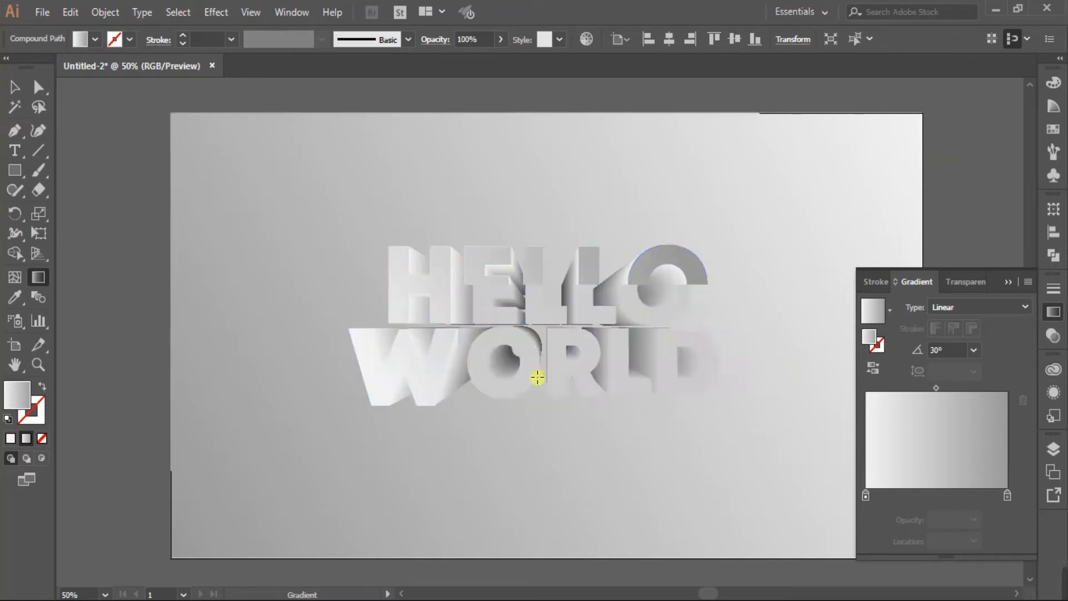
drag(679, 249, 697, 239)
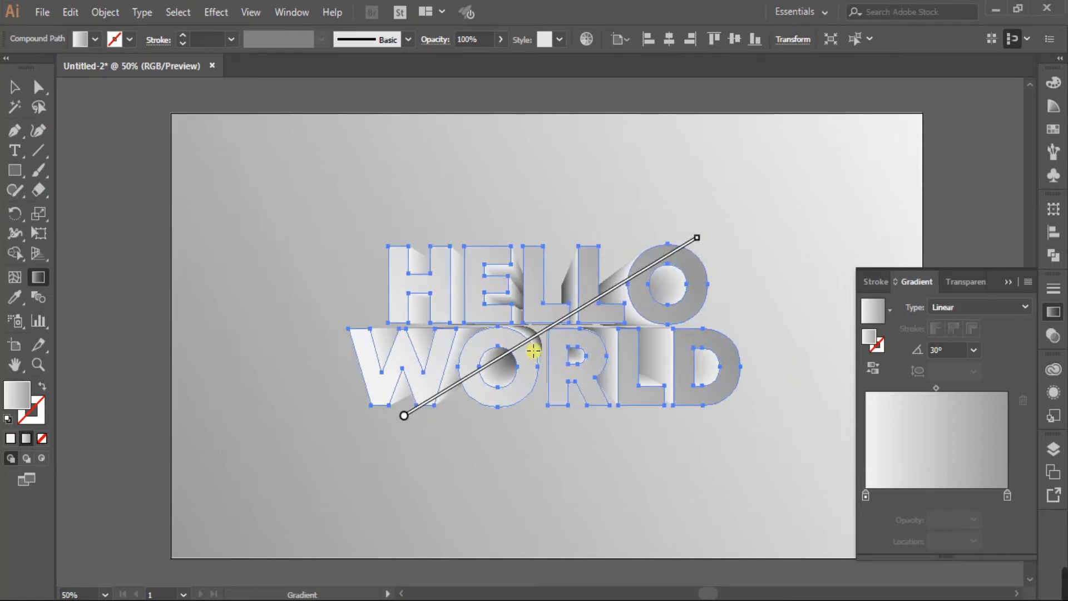
drag(407, 421, 393, 425)
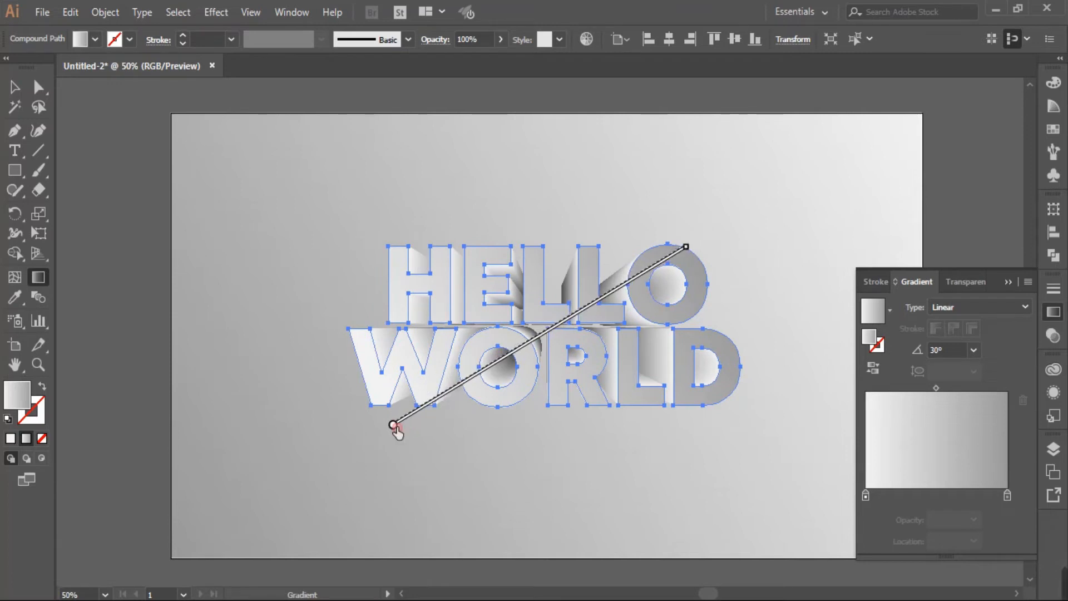
drag(692, 242, 699, 236)
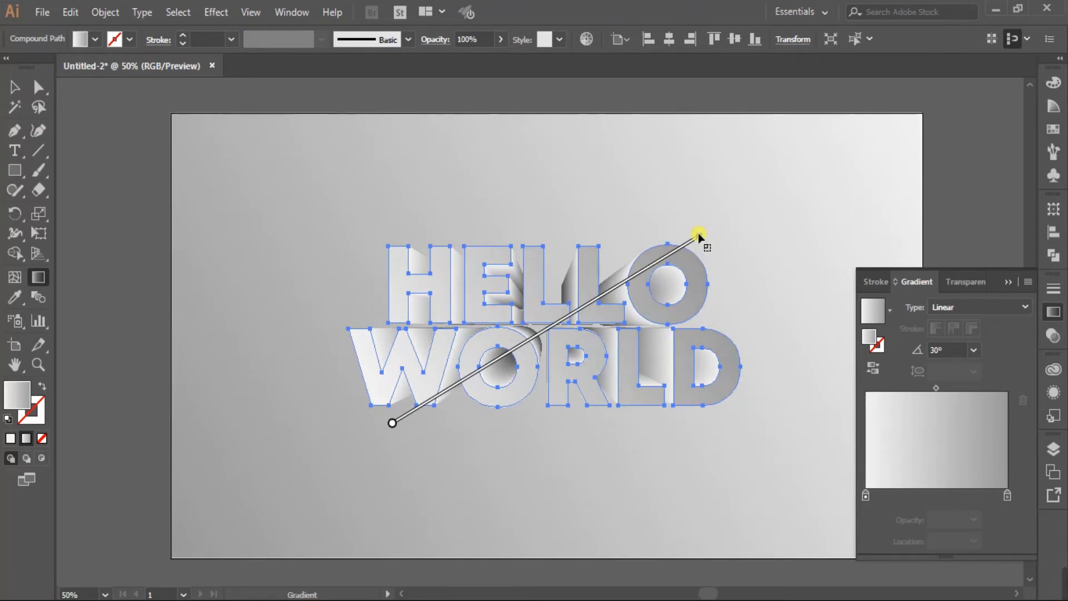
Reverse the letter gradient's colours, set its angle to 70°, and deselect the text
click(872, 369)
click(946, 349)
text(77)
key(Return)
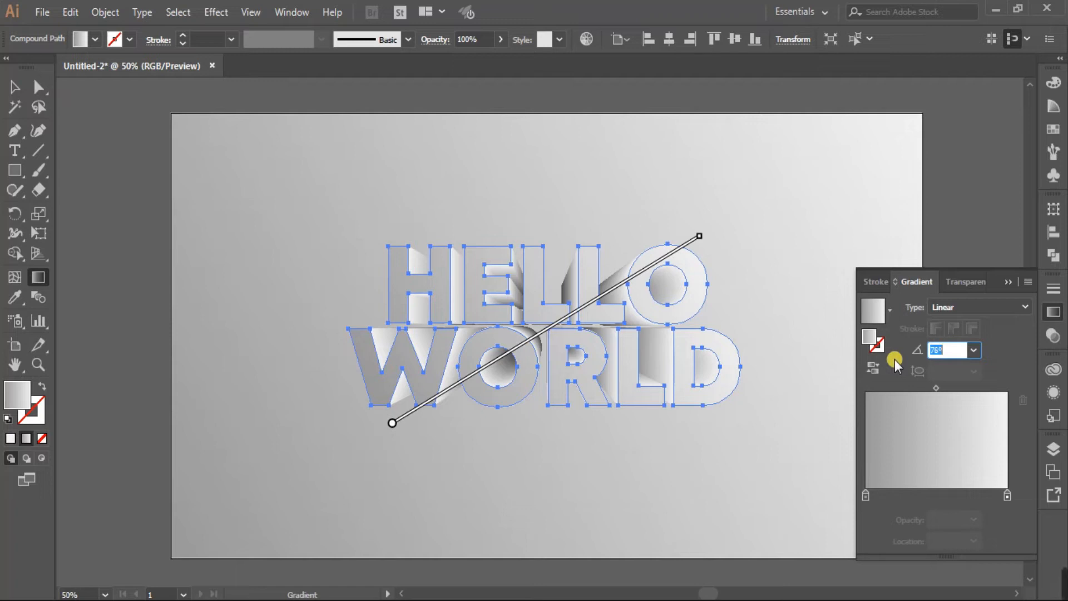
key(Down)
key(Down)
key(Down)
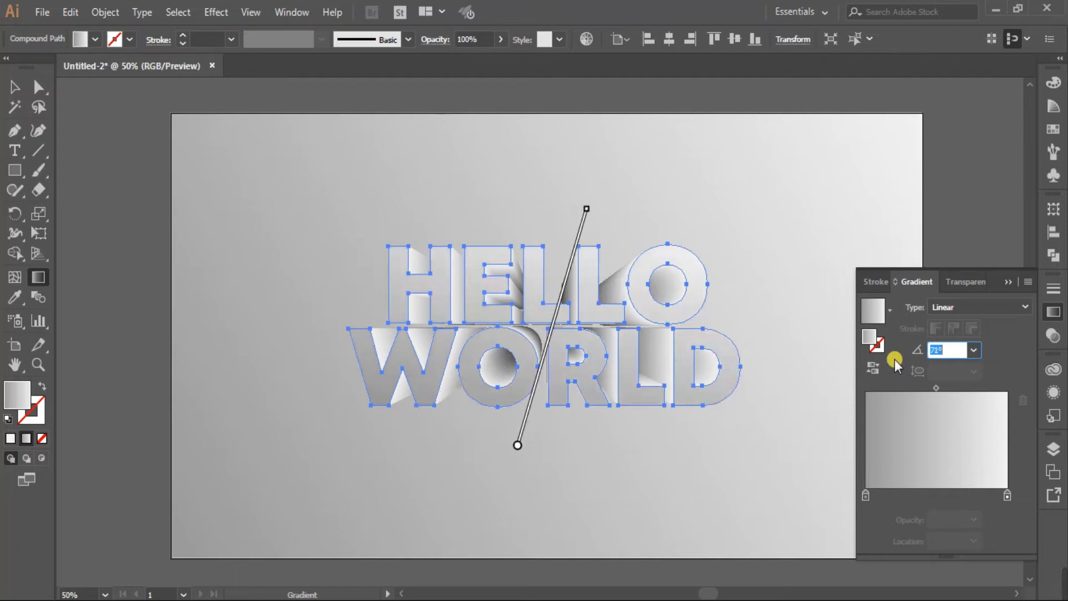
key(Down)
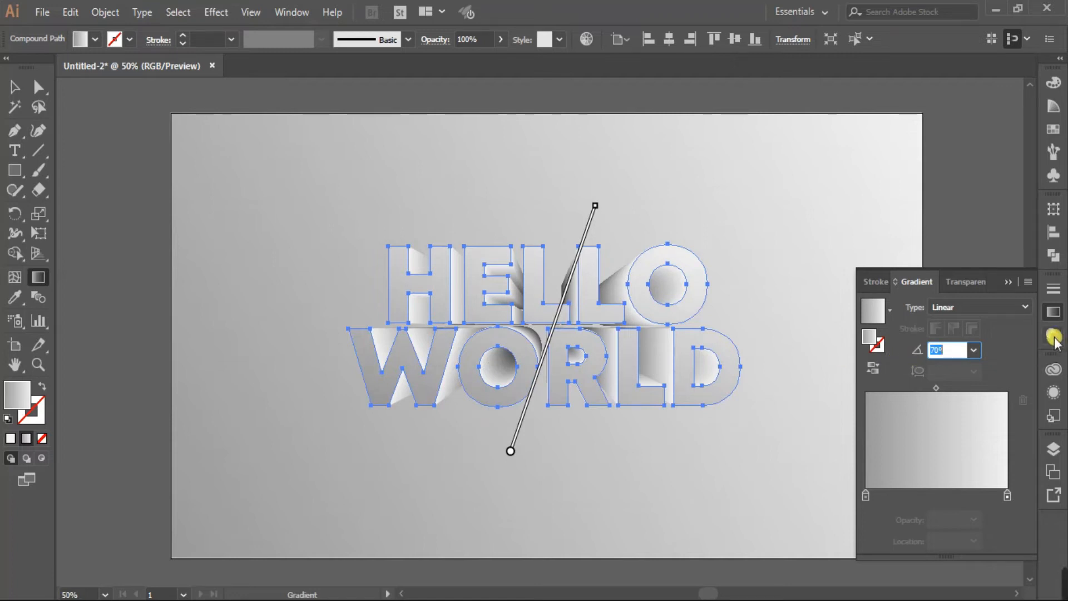
click(1005, 281)
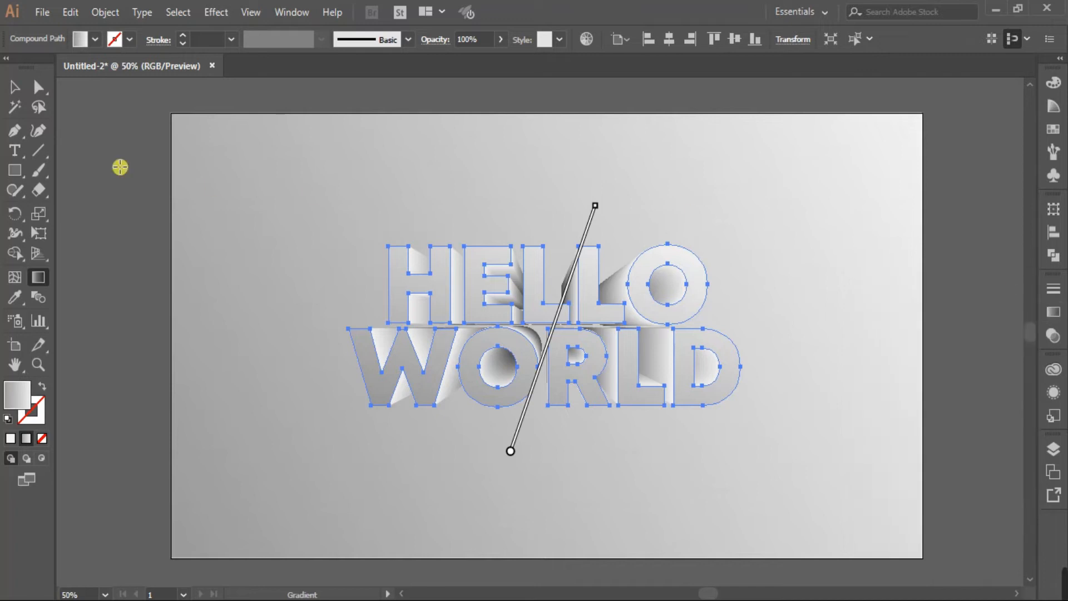
click(16, 89)
click(283, 304)
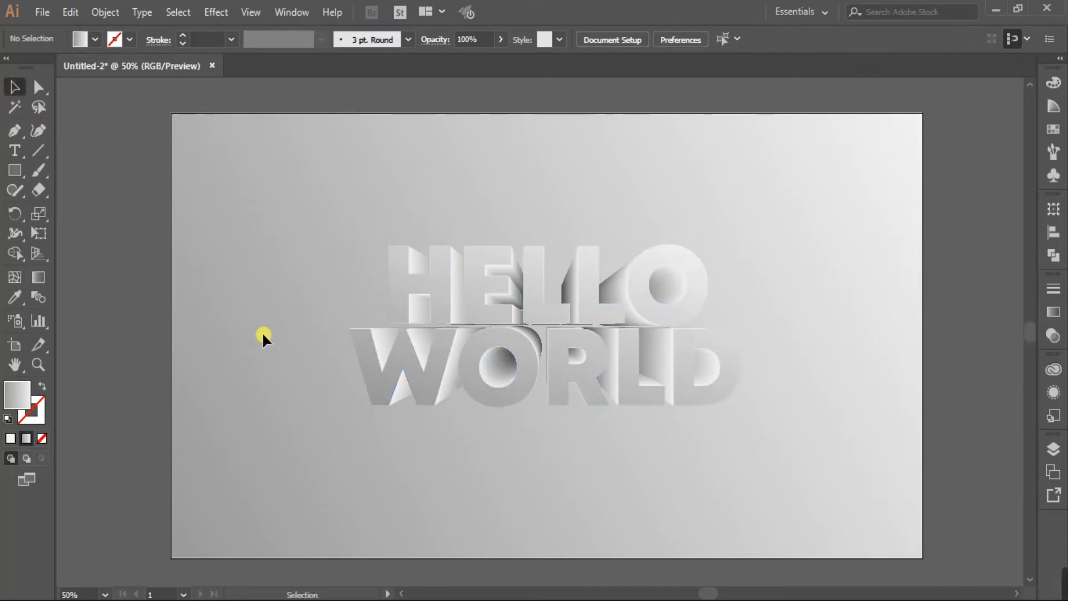
Copy the gradient-filled HELLO WORLD compound path and paste the copy in front
click(472, 304)
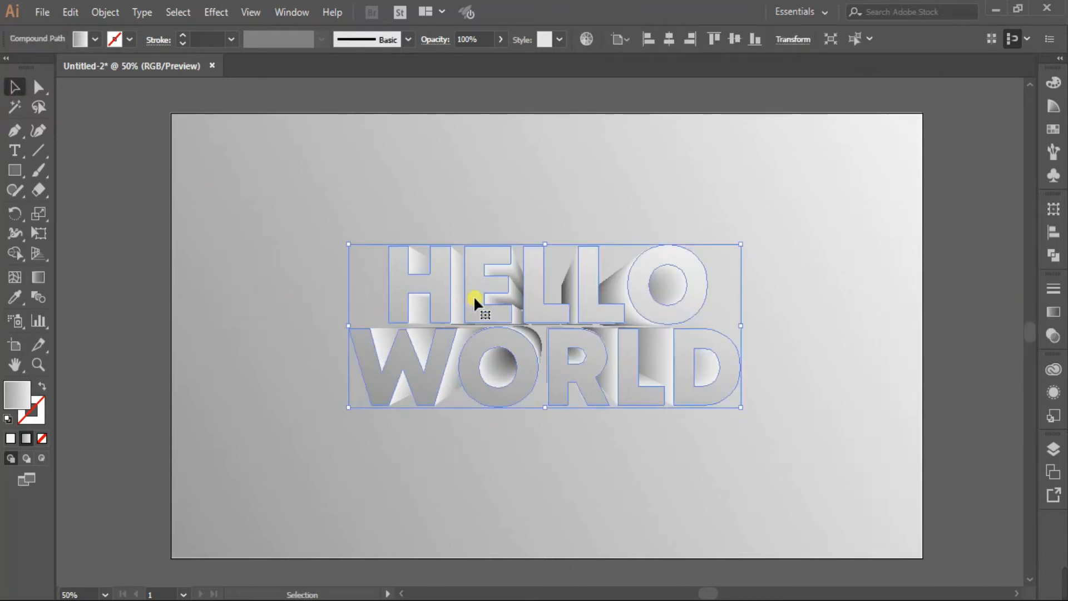
click(74, 9)
click(104, 89)
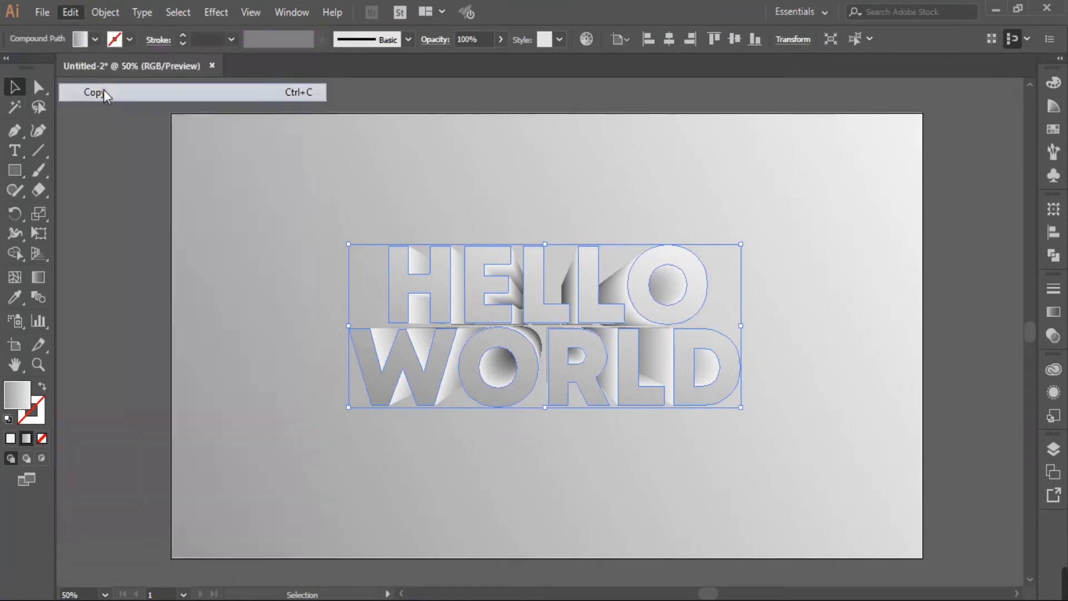
click(70, 11)
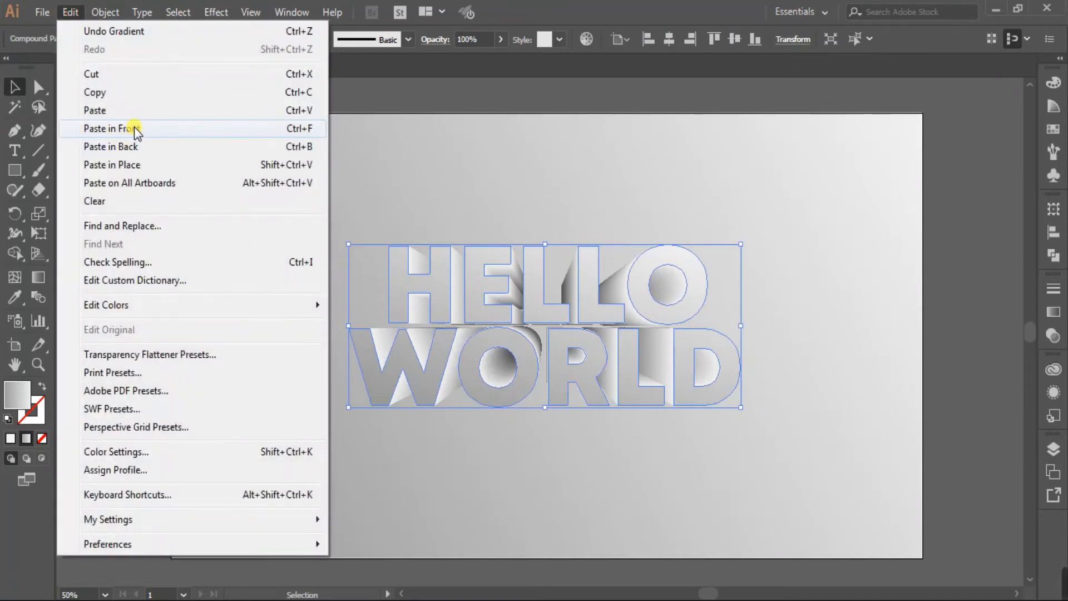
click(132, 129)
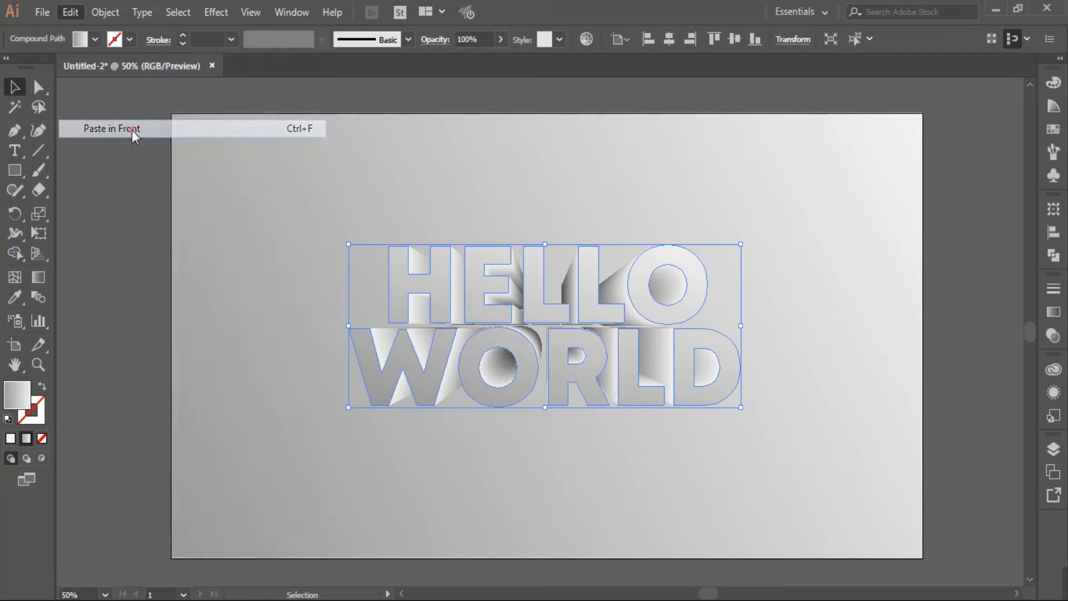
Reflect the pasted copy across the horizontal axis and move it straight down so it sits directly beneath WORLD
right_click(483, 315)
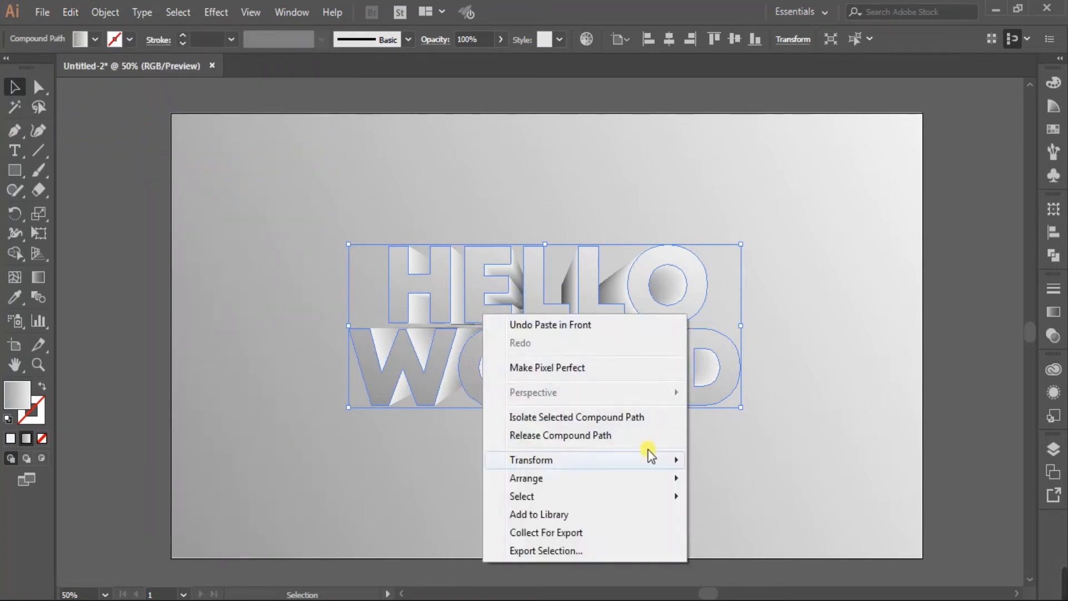
mouse_move(668, 459)
click(728, 521)
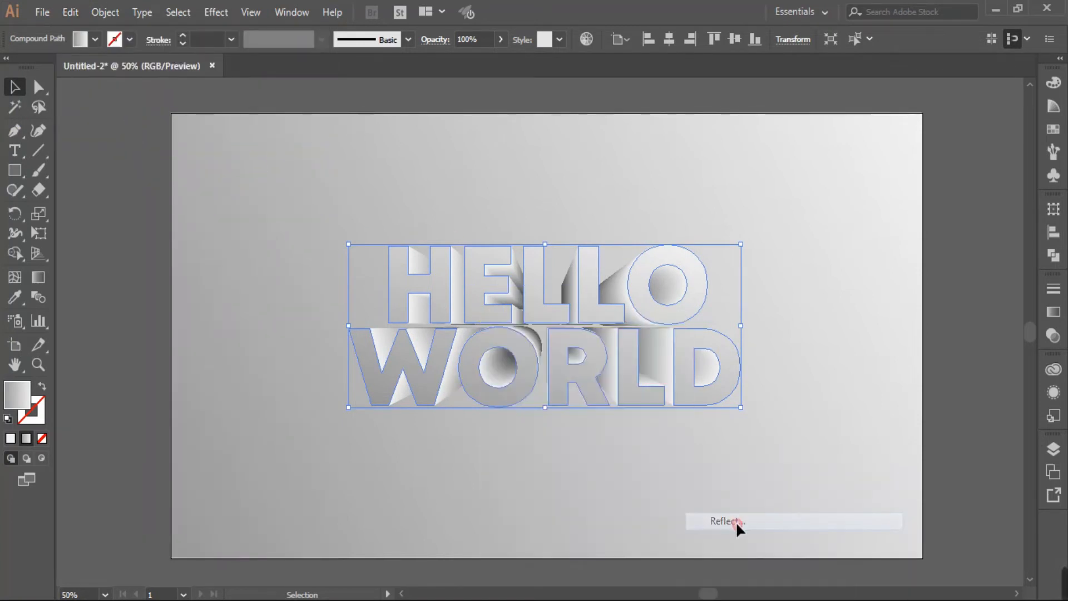
drag(923, 129, 899, 122)
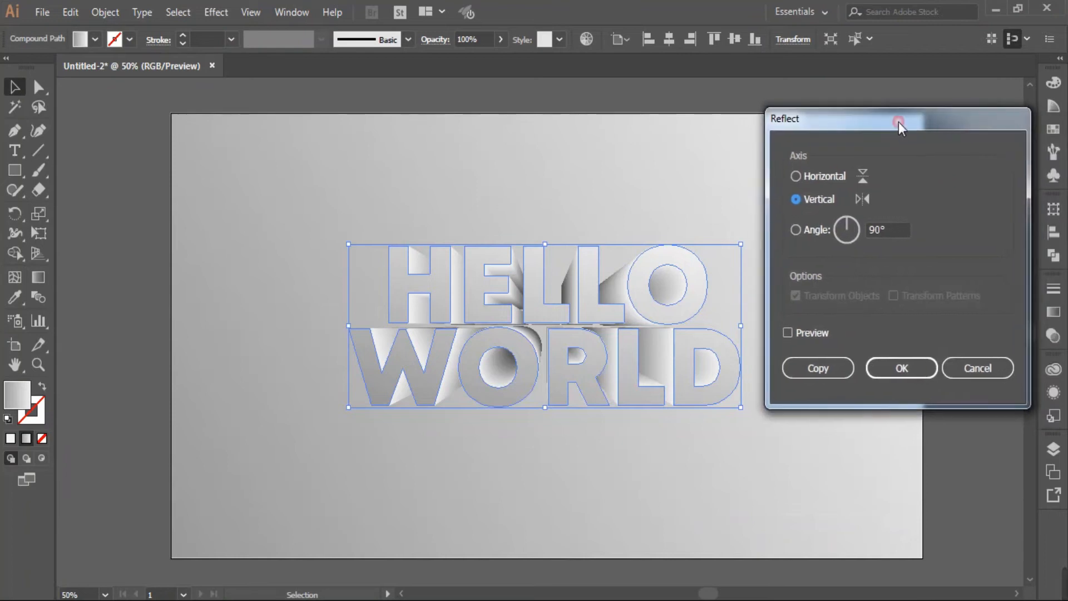
click(793, 177)
click(784, 332)
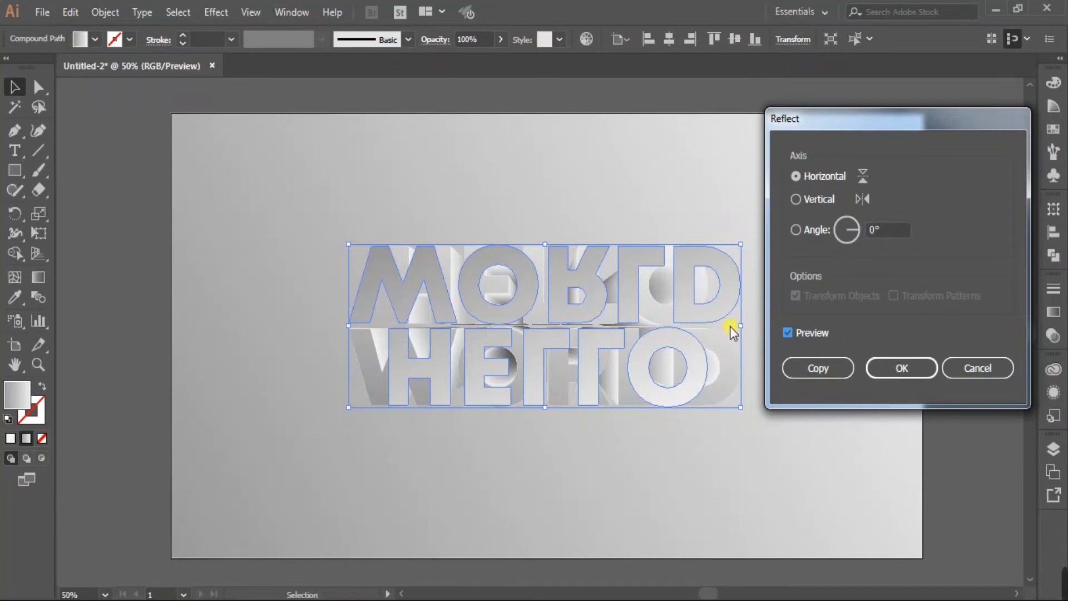
click(901, 368)
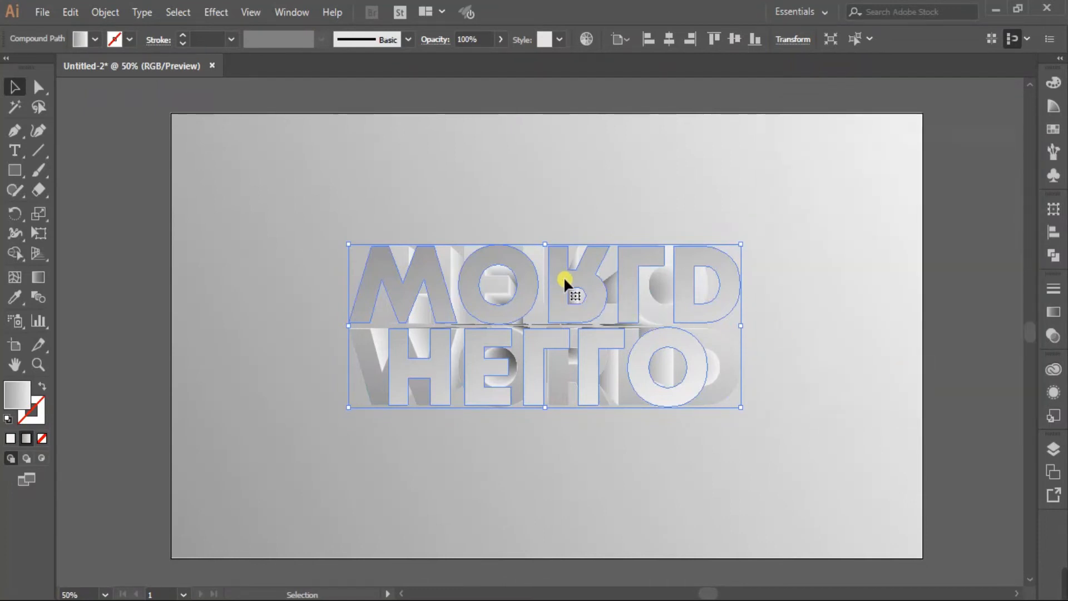
drag(562, 282, 562, 446)
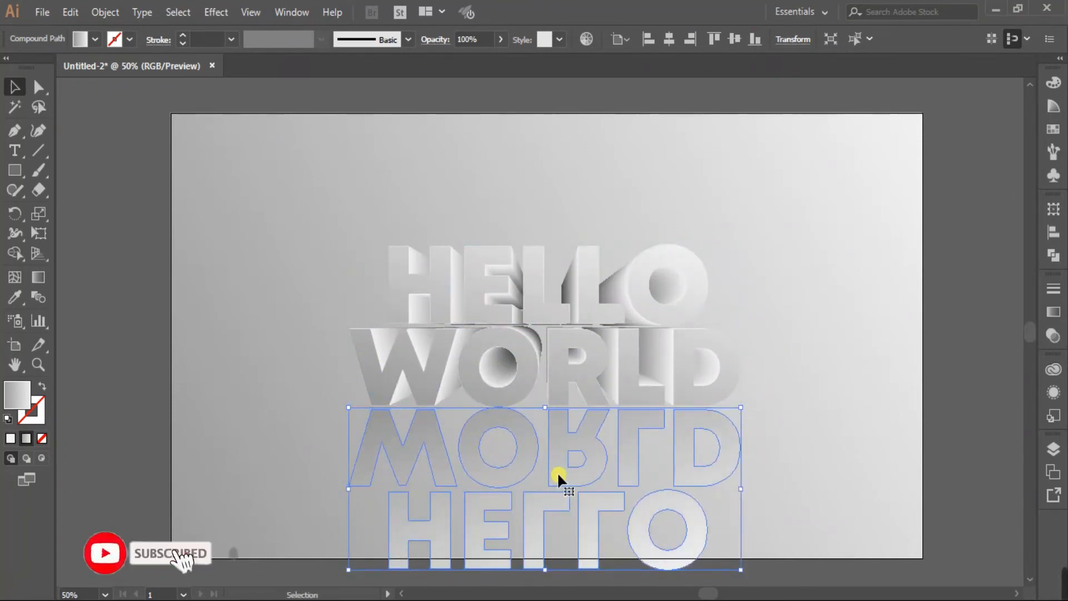
Change the reflected letters' 0% gradient stop to a dark gray swatch
scroll(558, 472, down, 1)
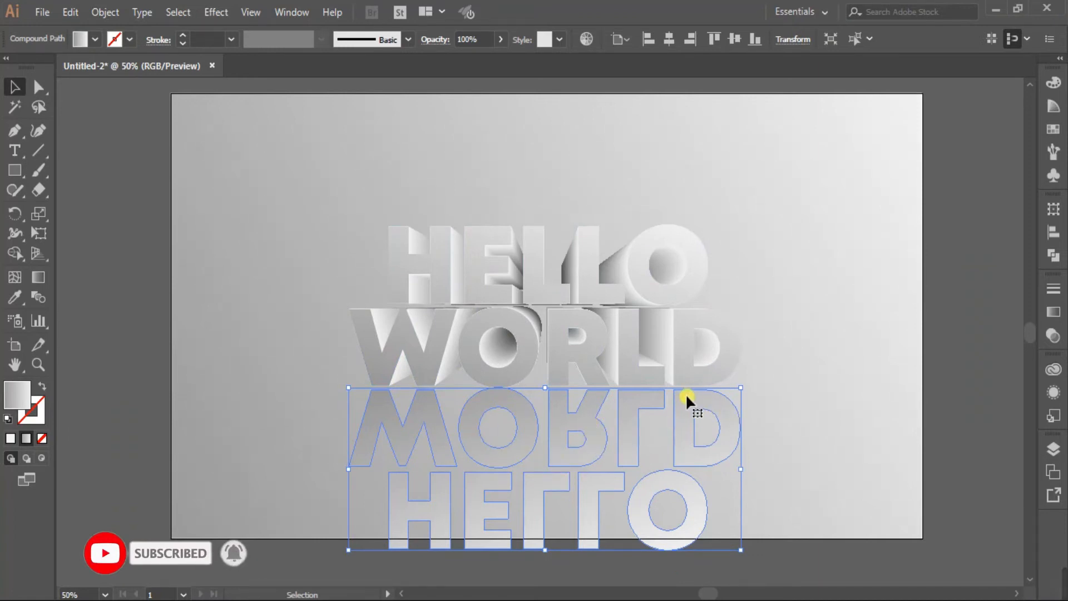
click(1054, 312)
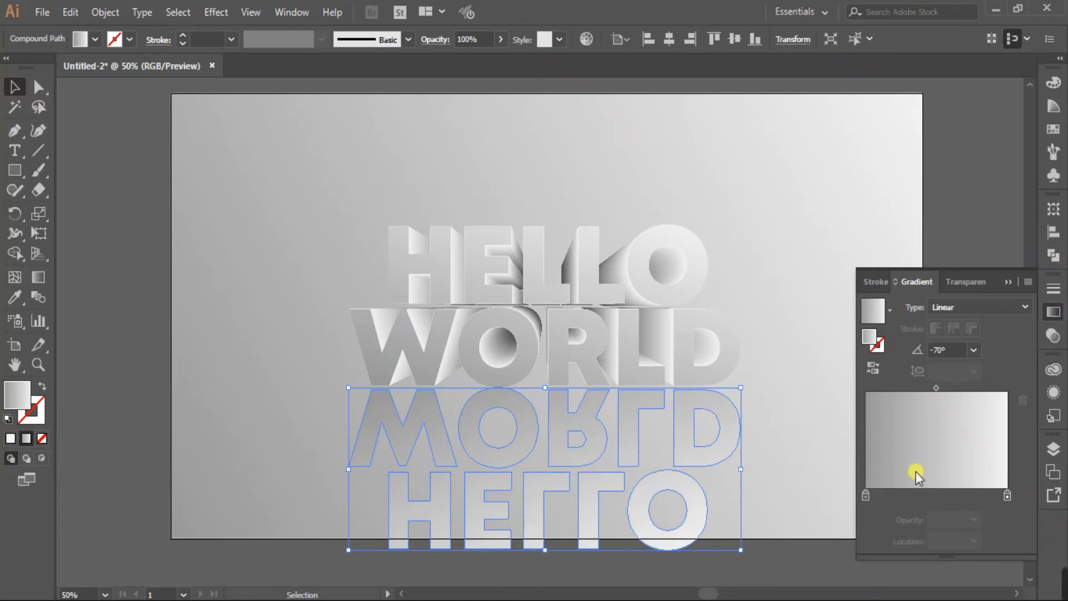
double_click(864, 499)
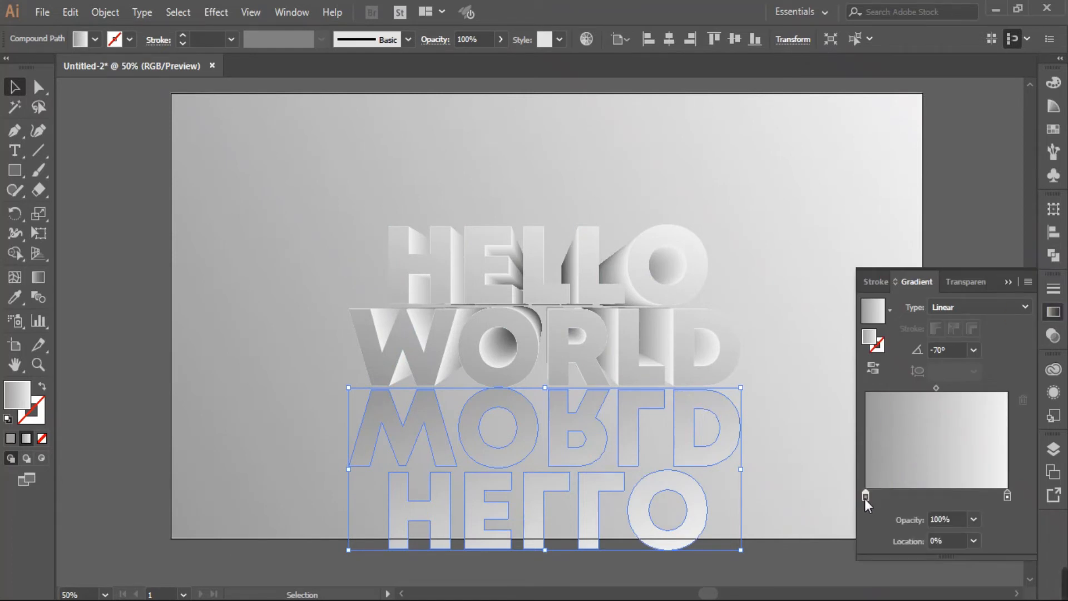
click(870, 287)
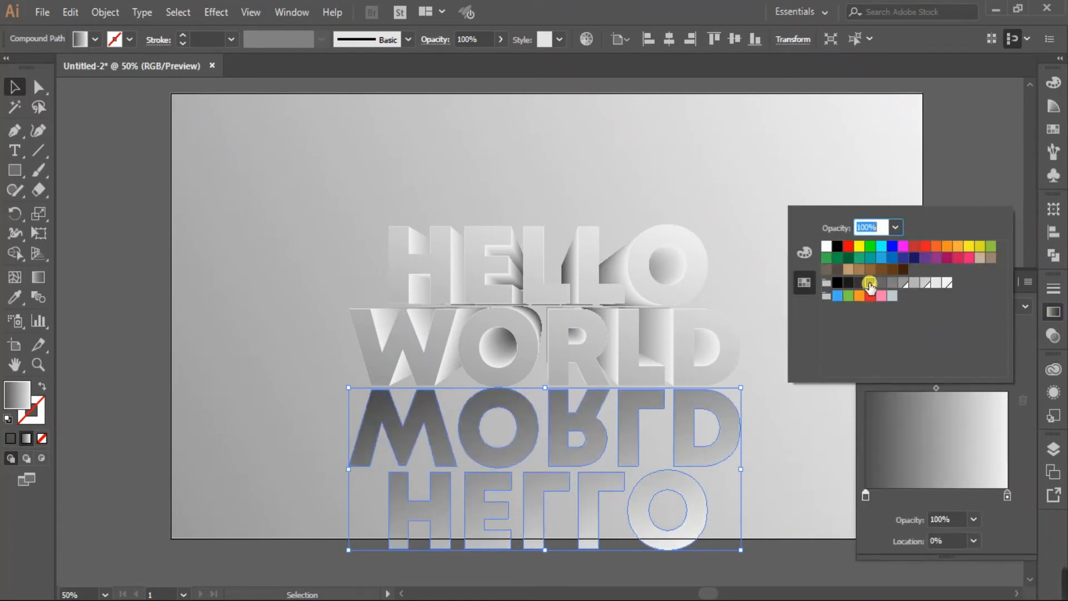
click(1020, 440)
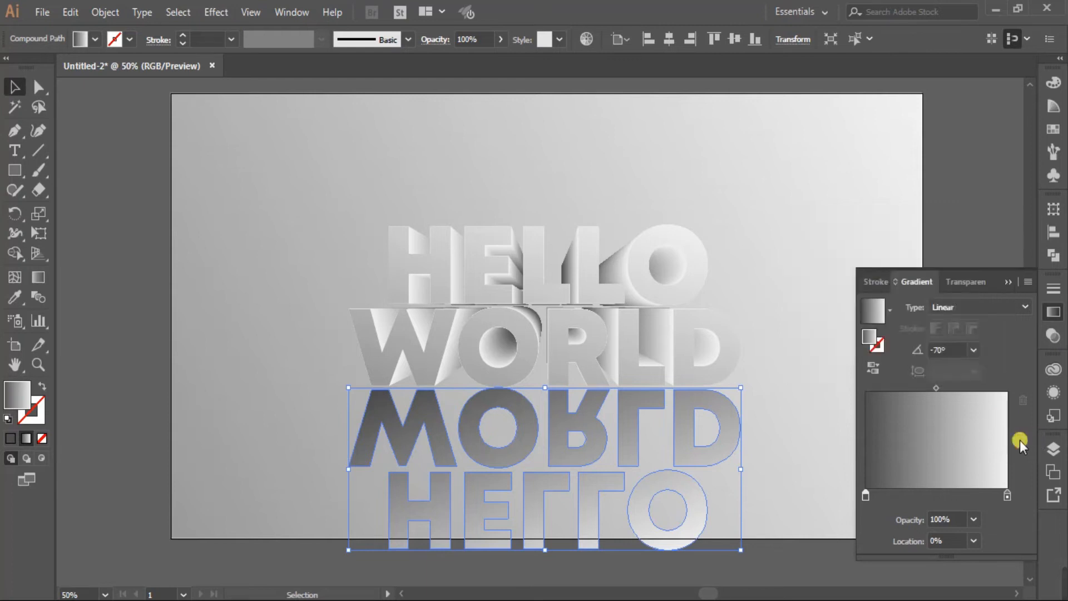
Try a gradient angle of -30° on the reflected letters, set the angle to -90°, and deselect them
click(974, 352)
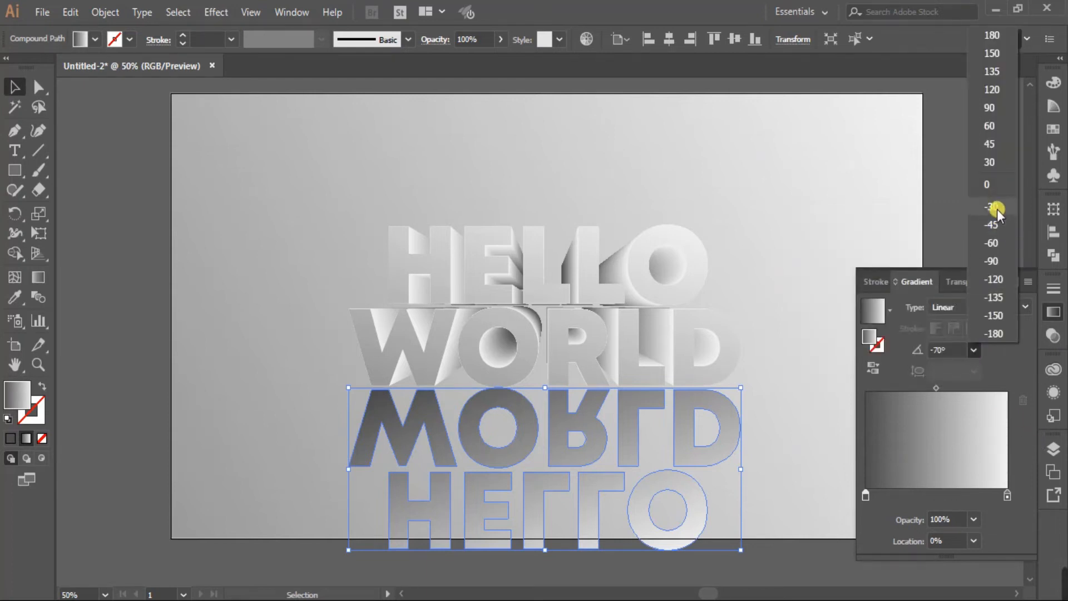
click(997, 209)
click(972, 351)
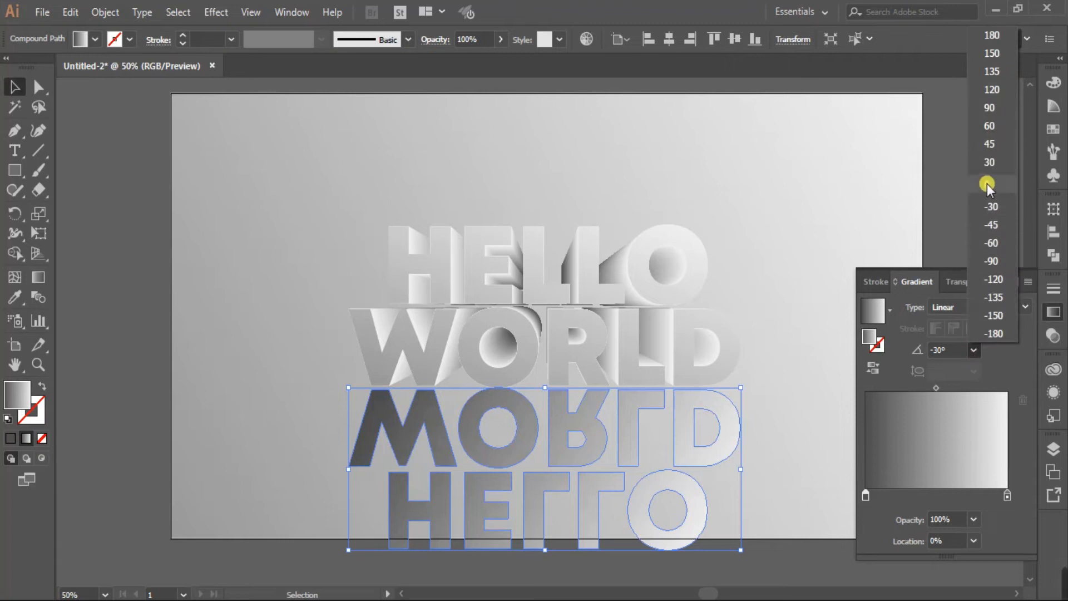
click(1003, 259)
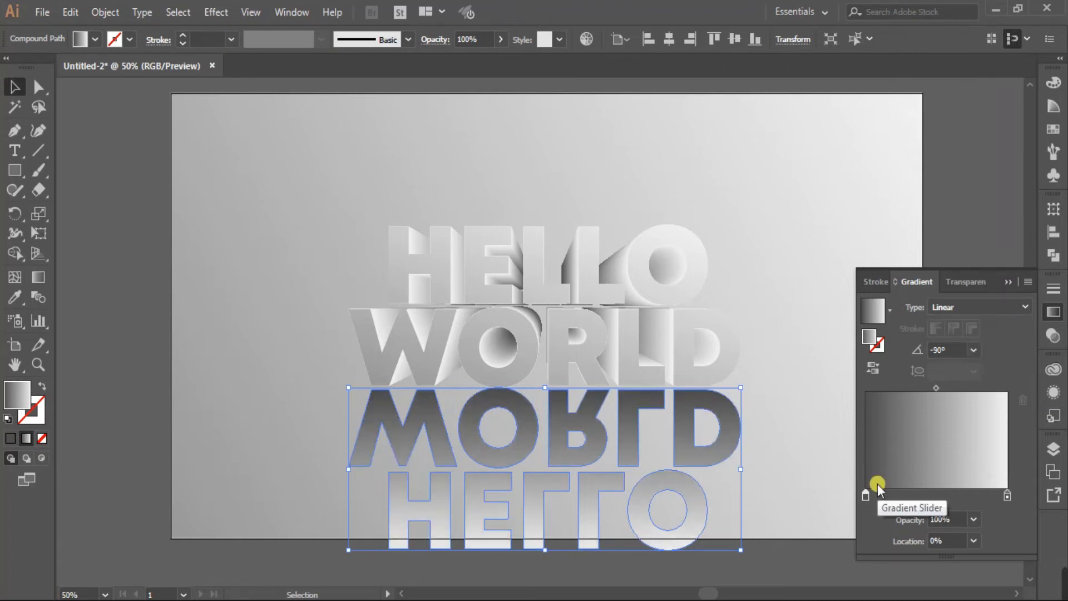
click(1006, 282)
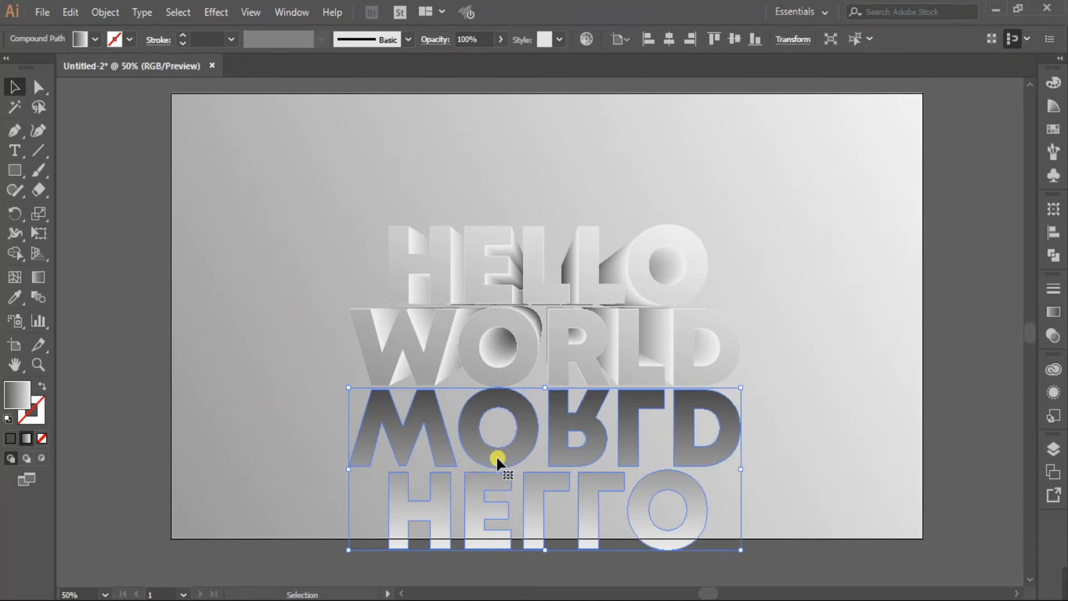
click(811, 429)
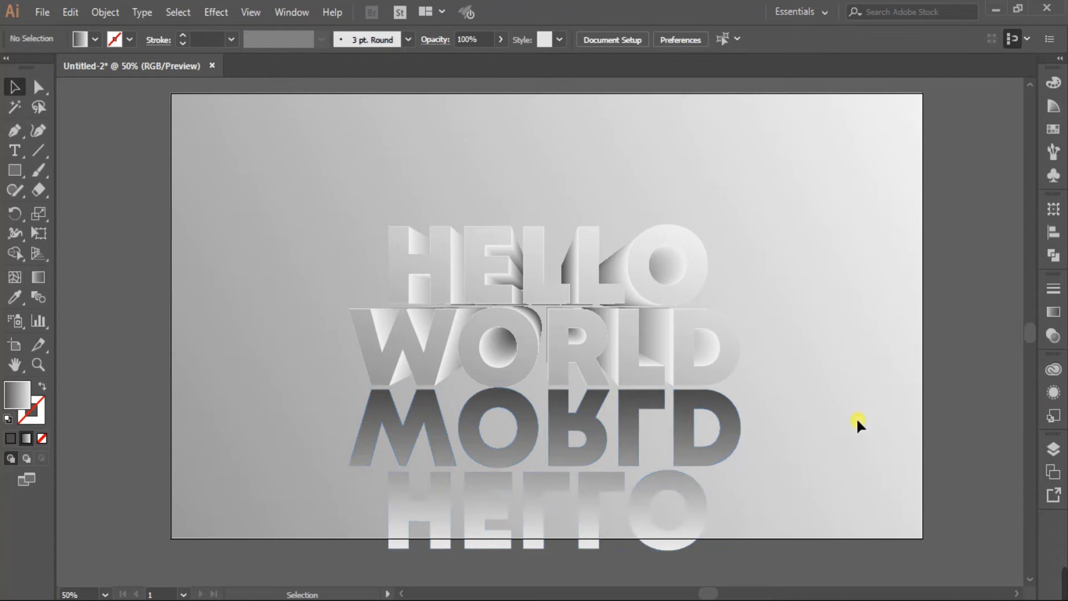
click(726, 444)
right_click(729, 446)
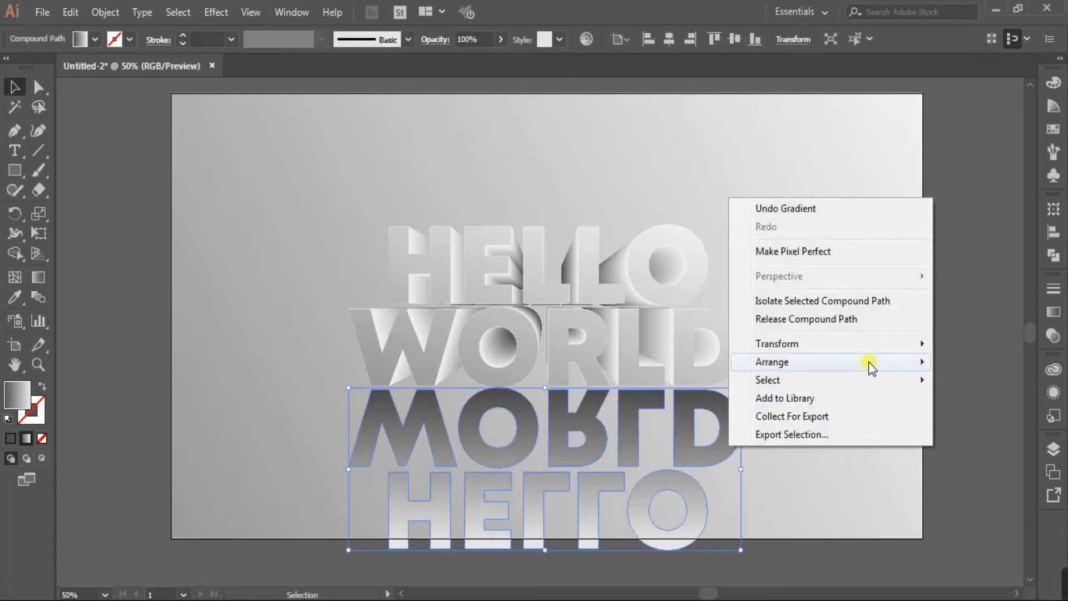
mouse_move(870, 362)
click(578, 399)
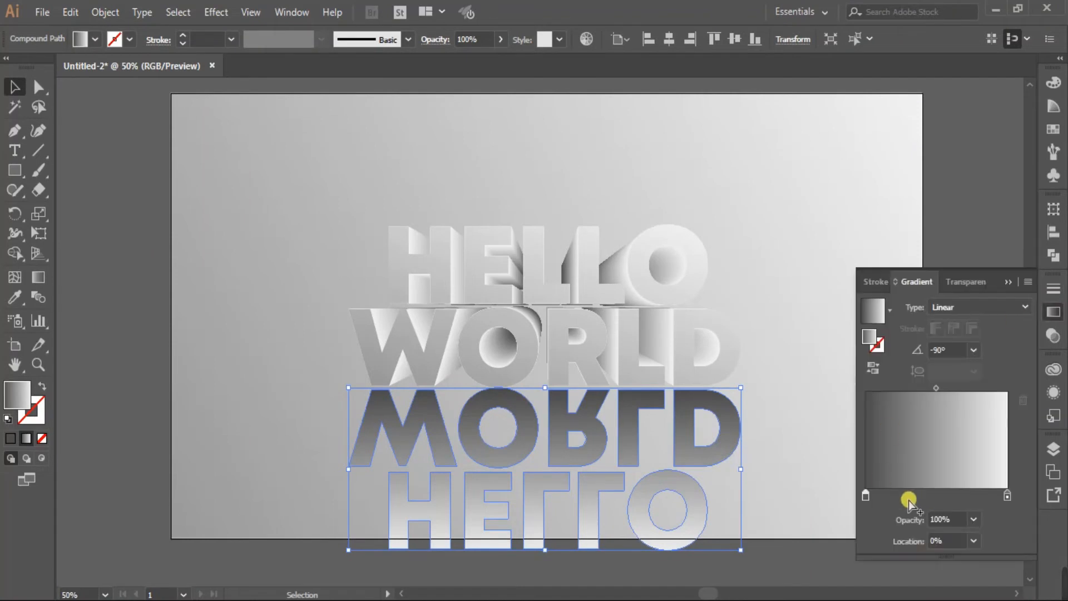
Set the opacity of the reflected letters' light gradient stop at 100% location to 0%
click(1008, 496)
double_click(1008, 496)
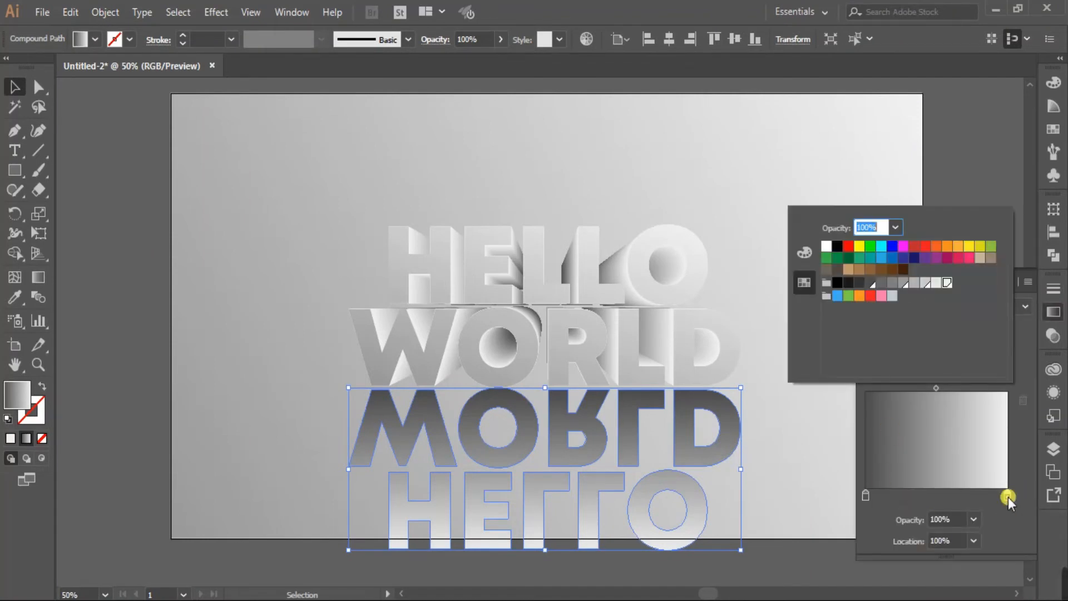
click(896, 228)
click(925, 247)
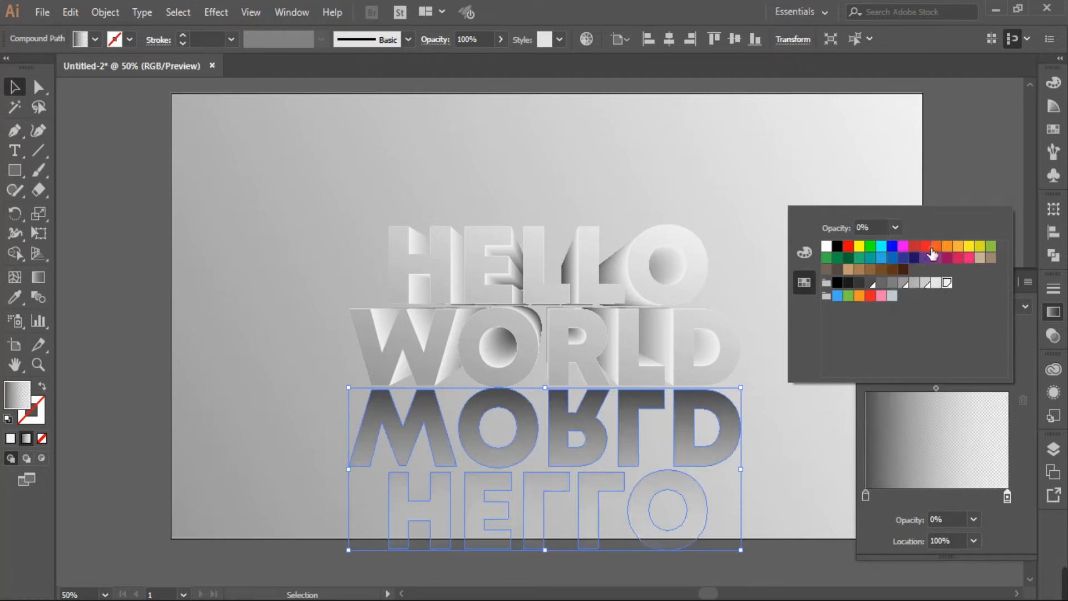
click(926, 246)
Set the opacity of the reflected letters' dark gradient stop at 0% location to 60%
double_click(864, 495)
click(896, 228)
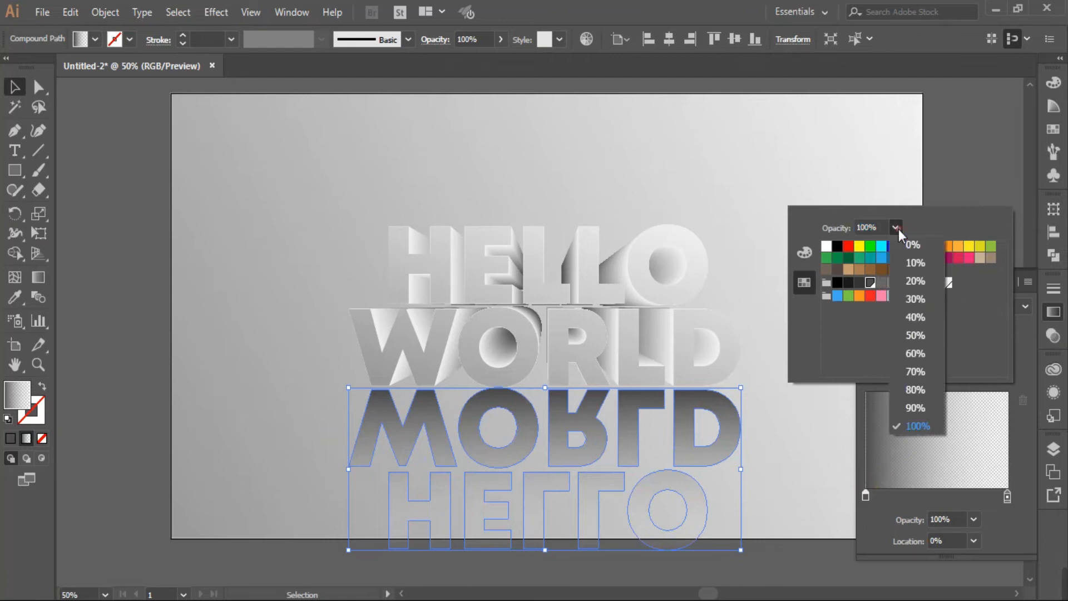
click(919, 354)
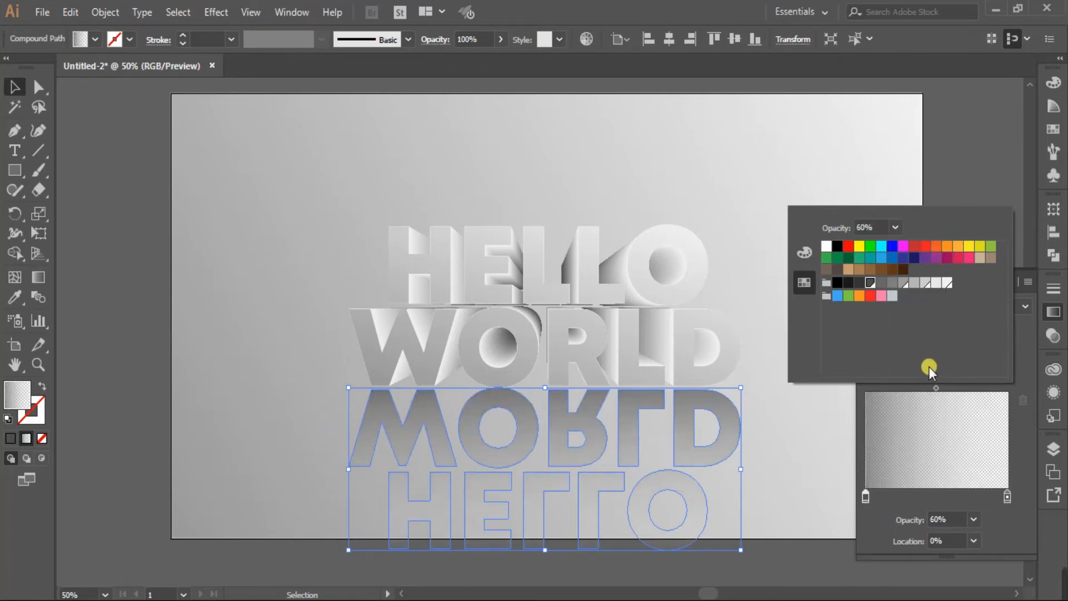
click(1017, 442)
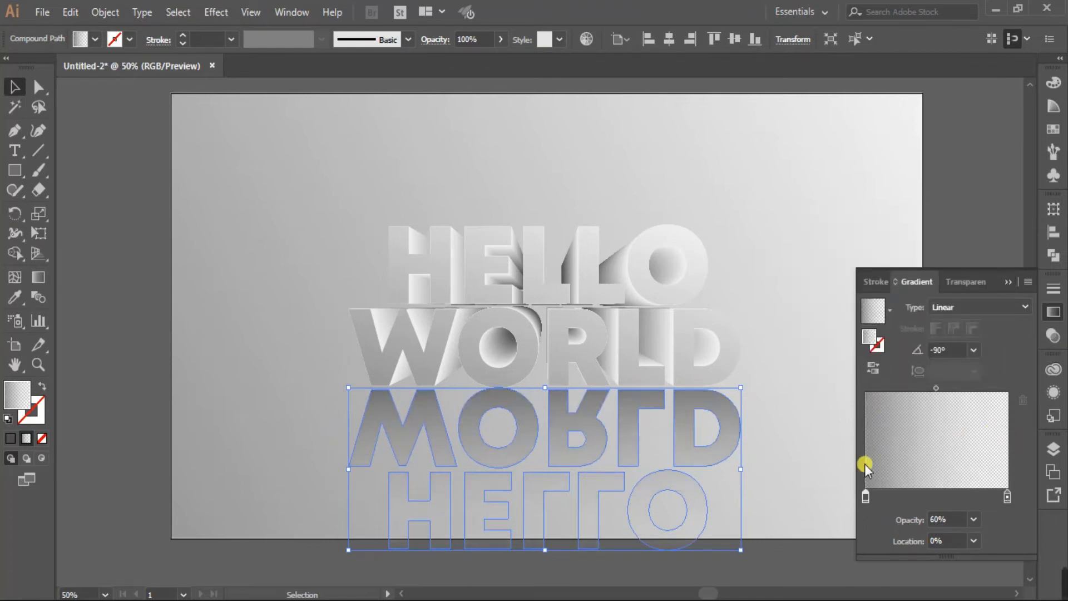
Try the reflected letters' dark gradient stop at 22.16% location, and return it to 0%
drag(865, 497, 897, 499)
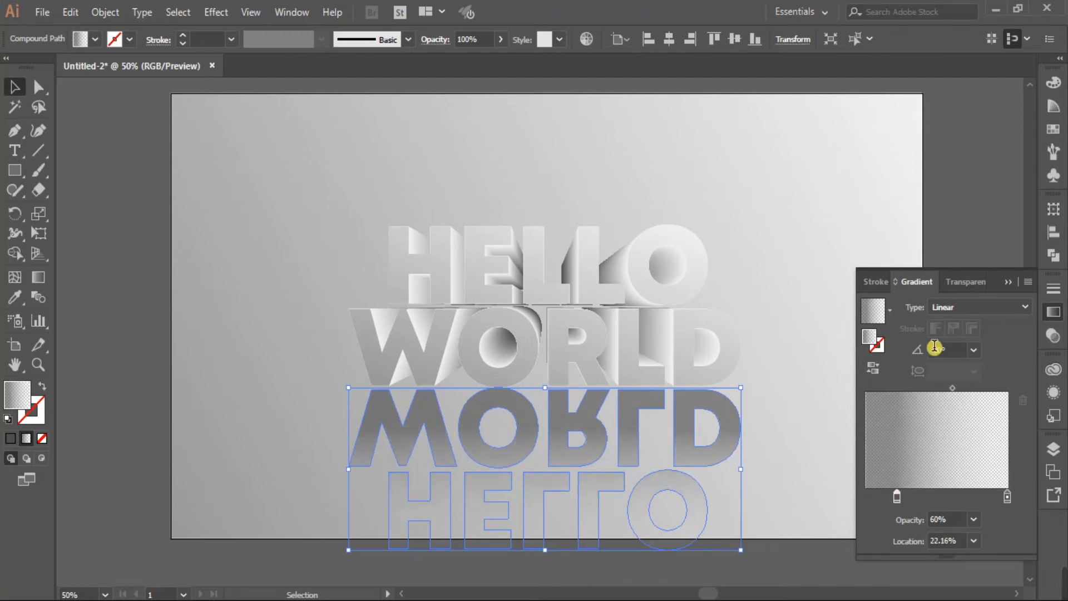
click(1009, 283)
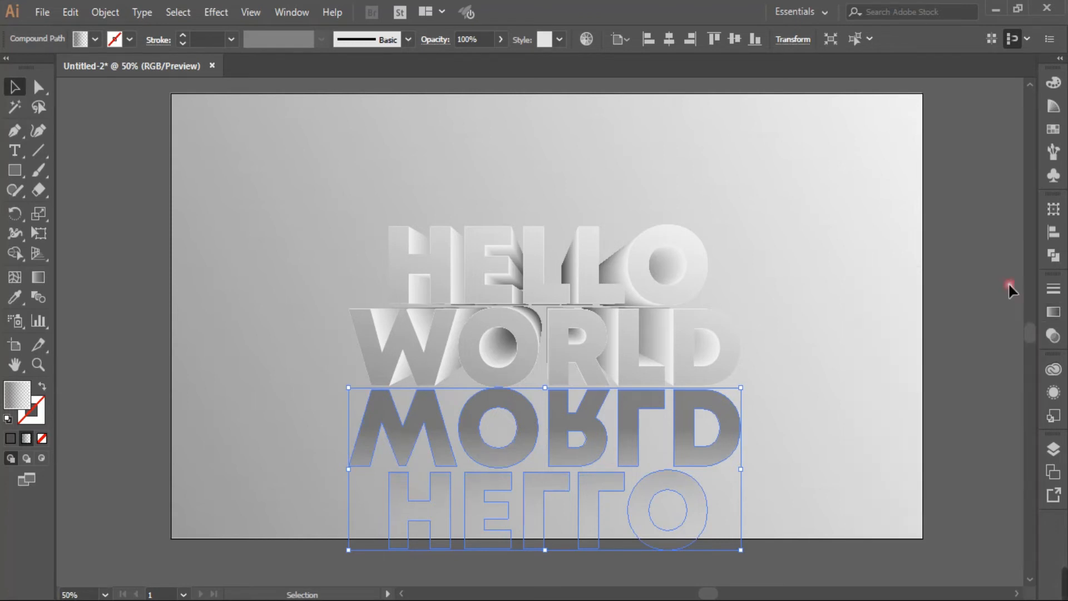
click(274, 310)
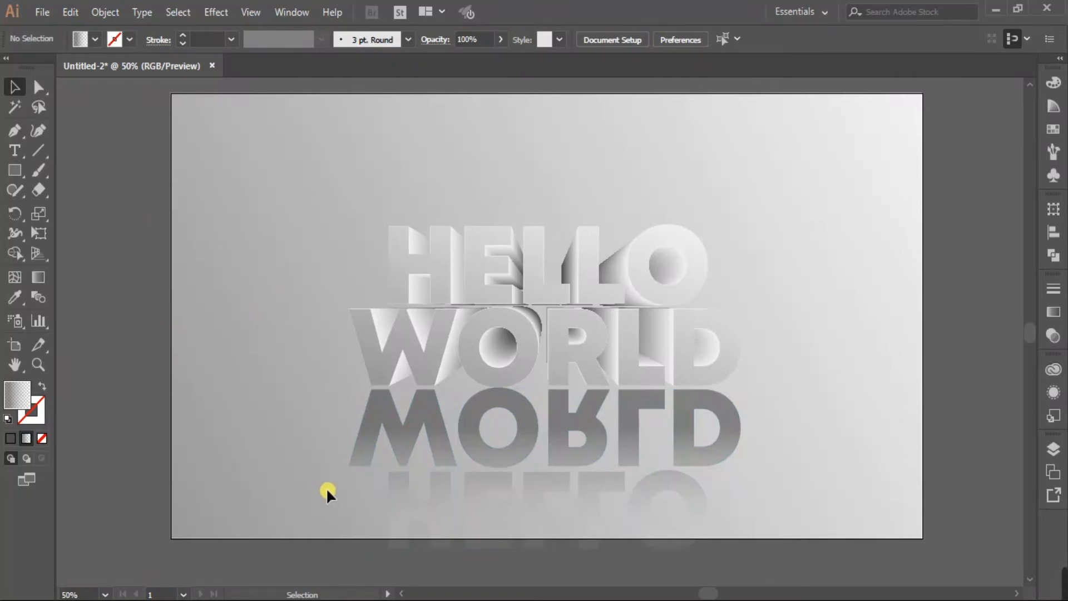
click(470, 442)
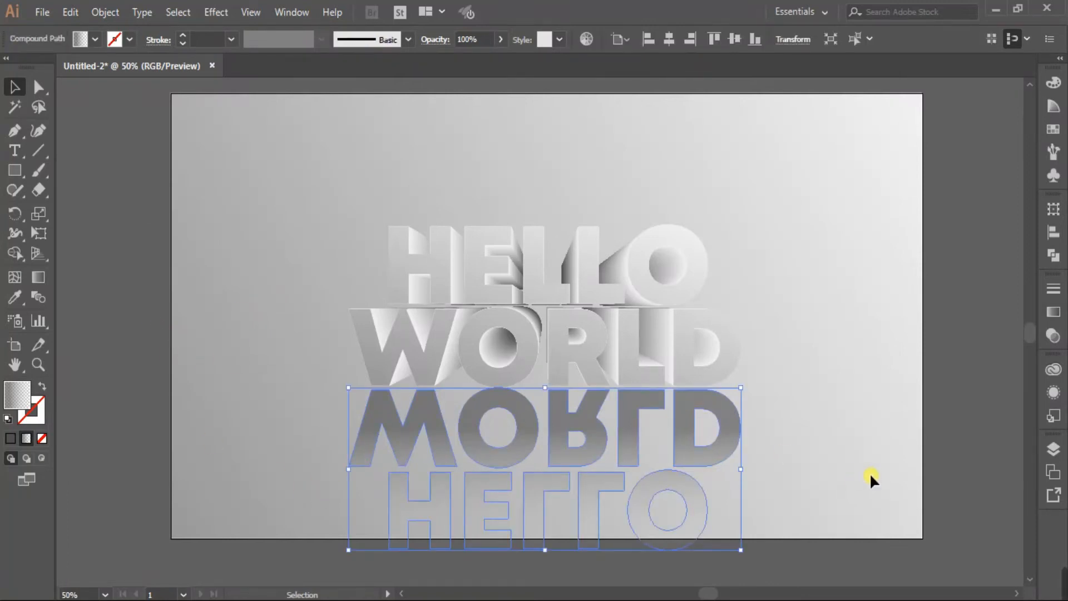
click(1053, 311)
drag(902, 504, 850, 497)
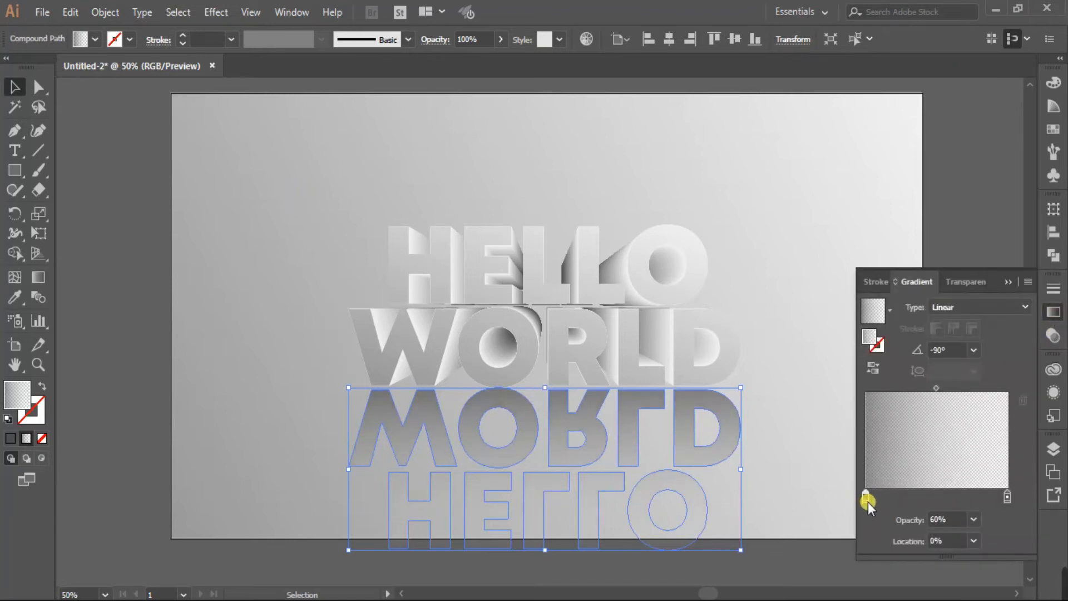
Change the reflected letters' gradient stop at 0% location to a mid-gray swatch and deselect the letters
double_click(865, 496)
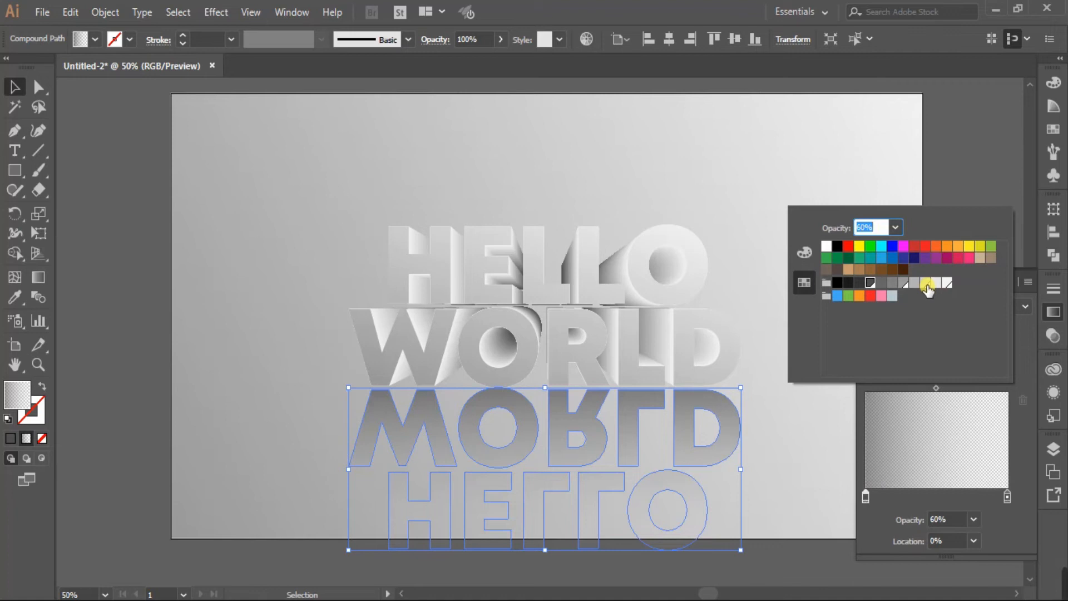
click(902, 284)
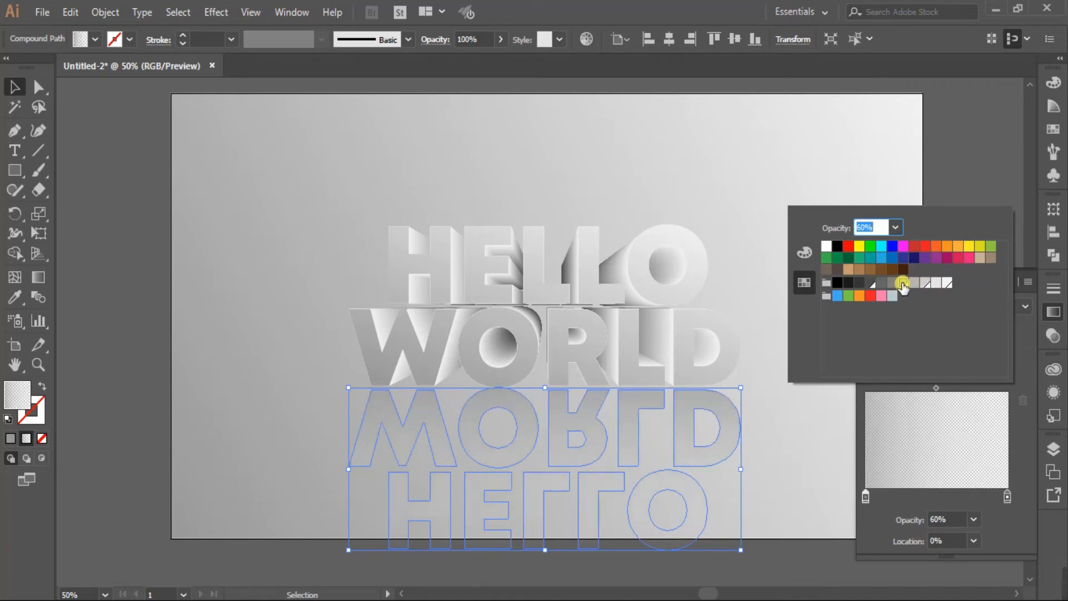
click(1022, 467)
click(1006, 280)
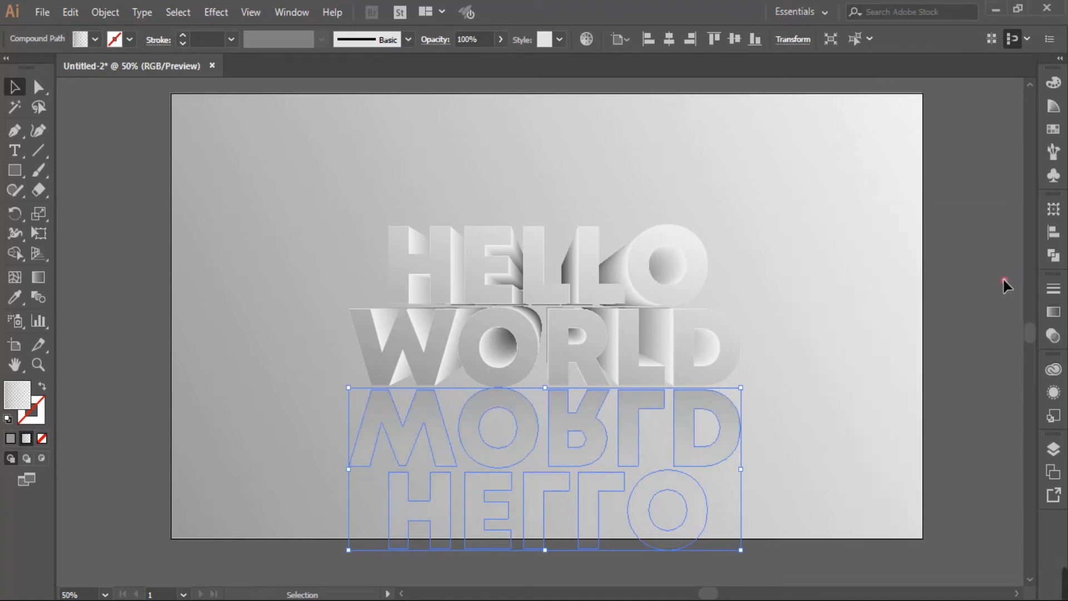
click(830, 384)
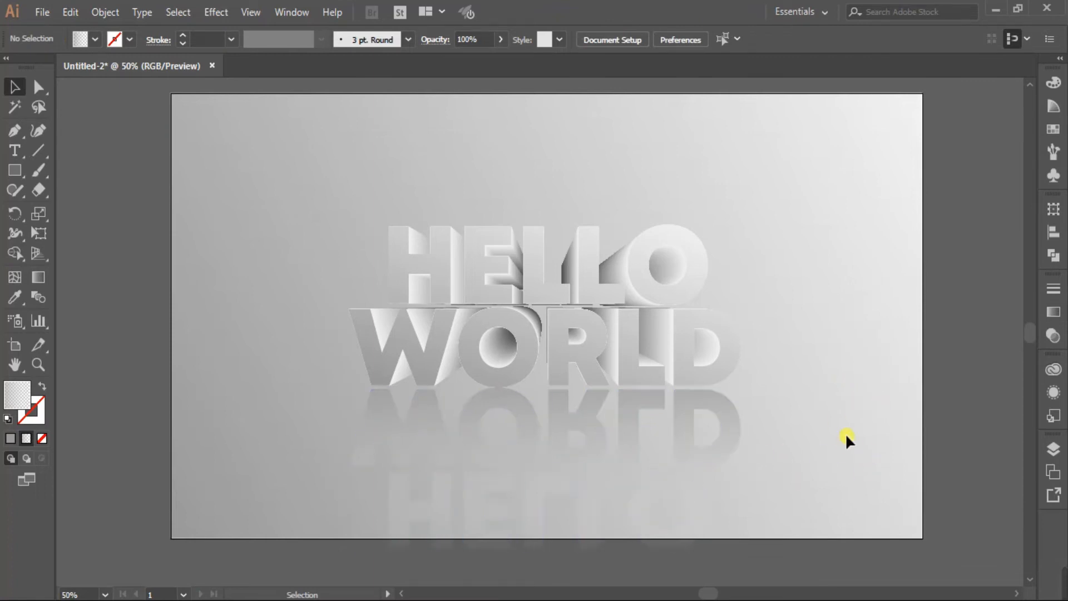
Move the reflected letters up slightly so they meet the base of WORLD, and deselect them
click(719, 435)
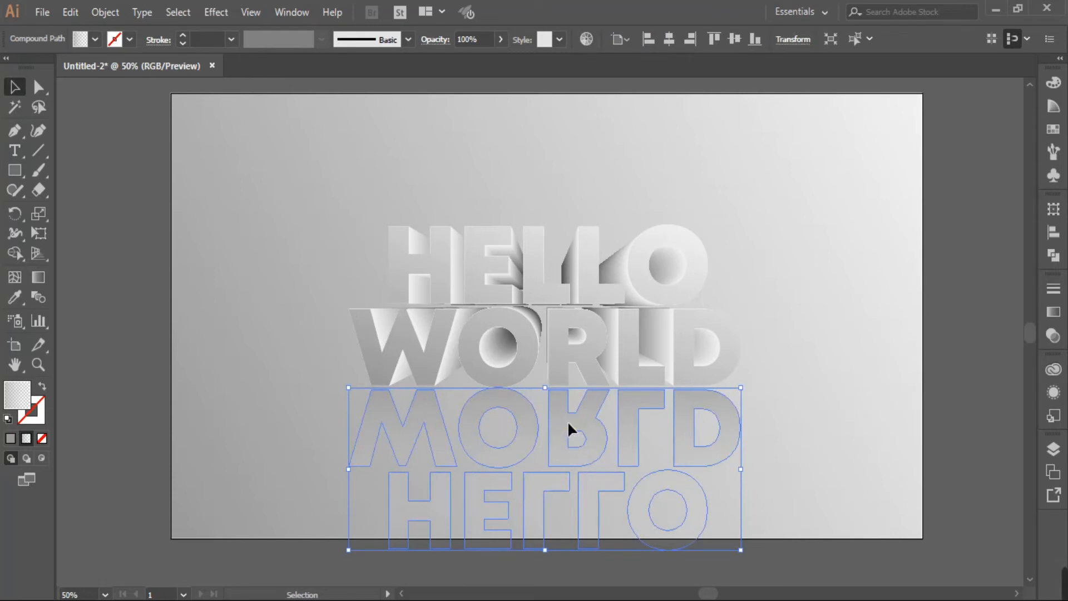
drag(568, 422, 570, 419)
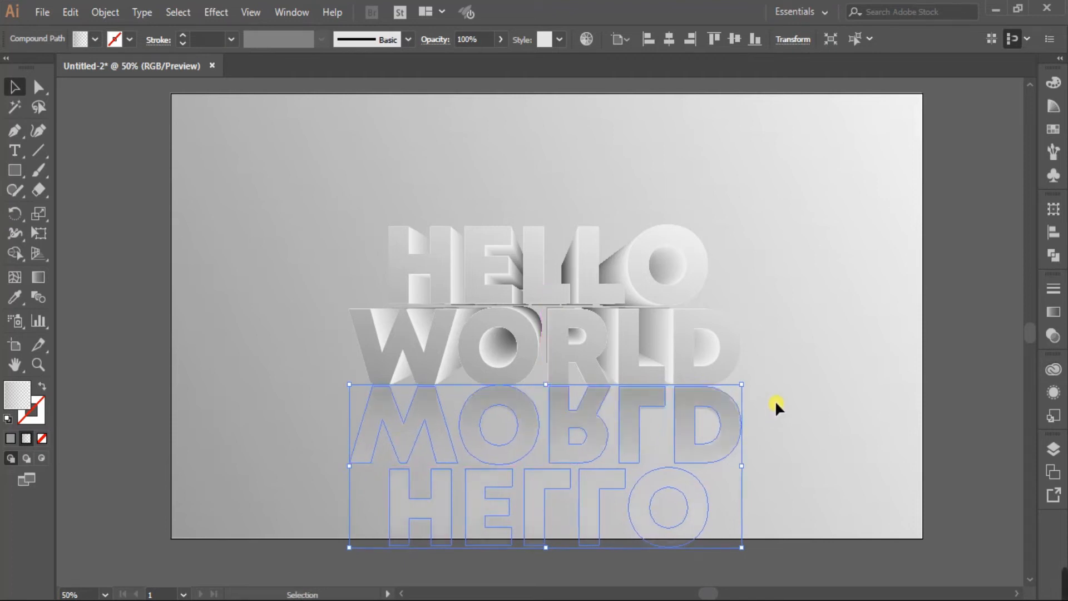
click(777, 400)
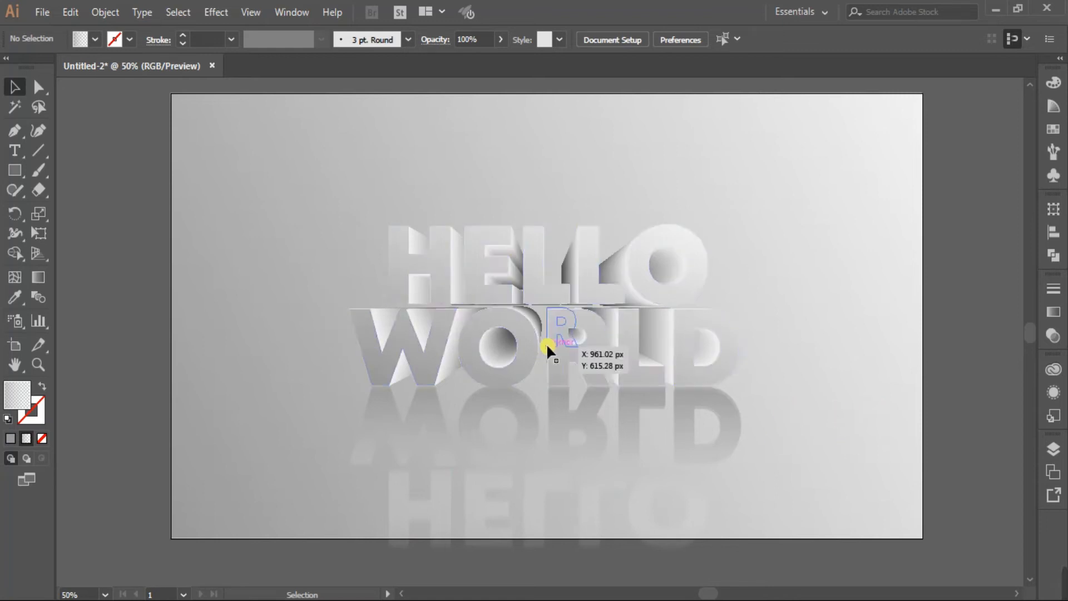
Paste a copy of the HELLO WORLD front letters in front and fill it with a dark gray swatch
click(523, 334)
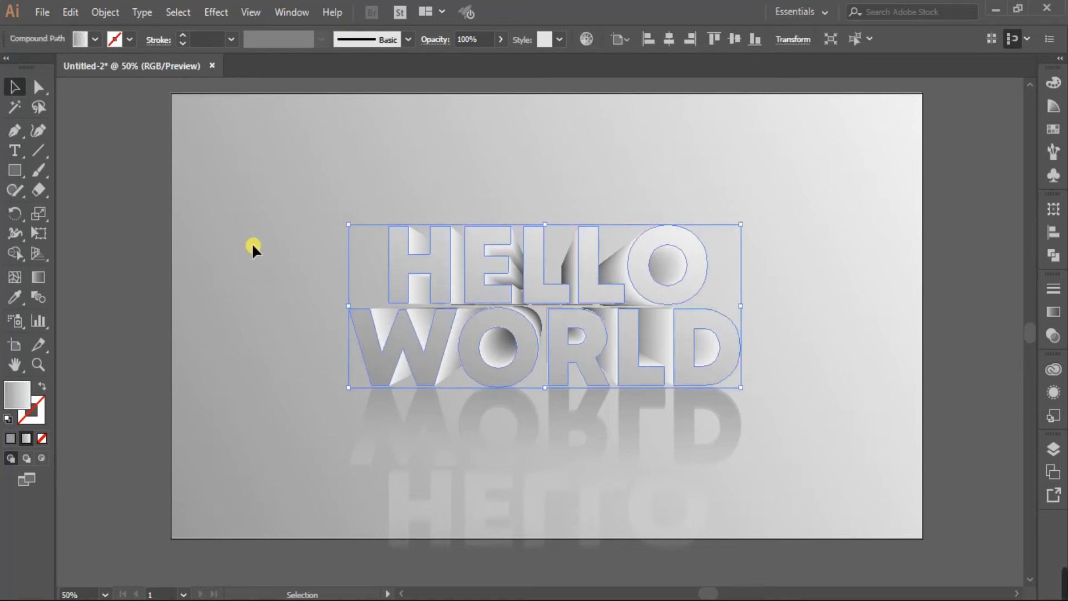
click(71, 12)
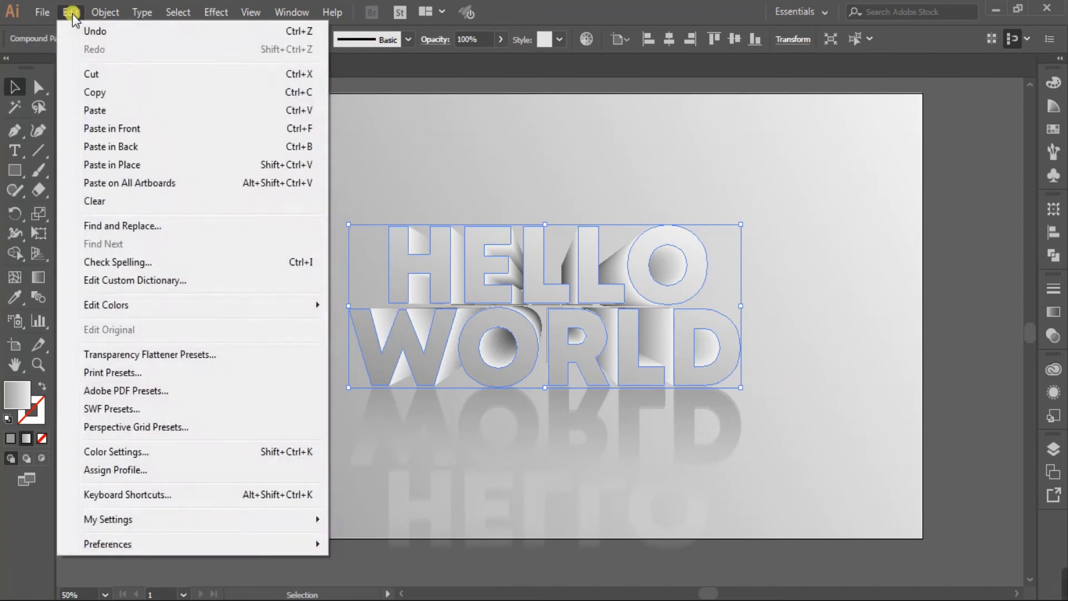
click(128, 129)
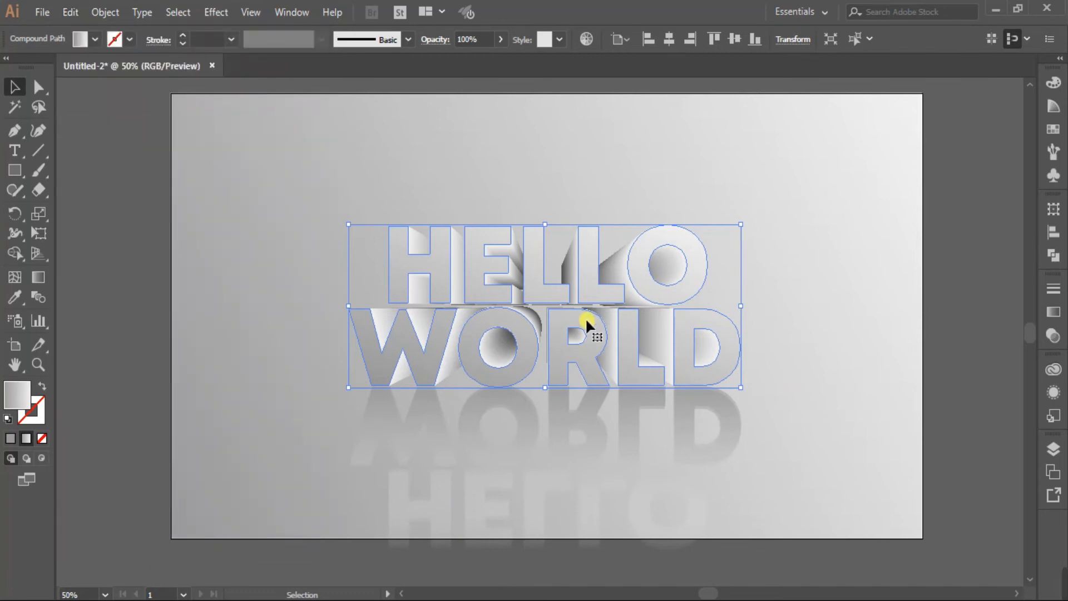
click(1059, 133)
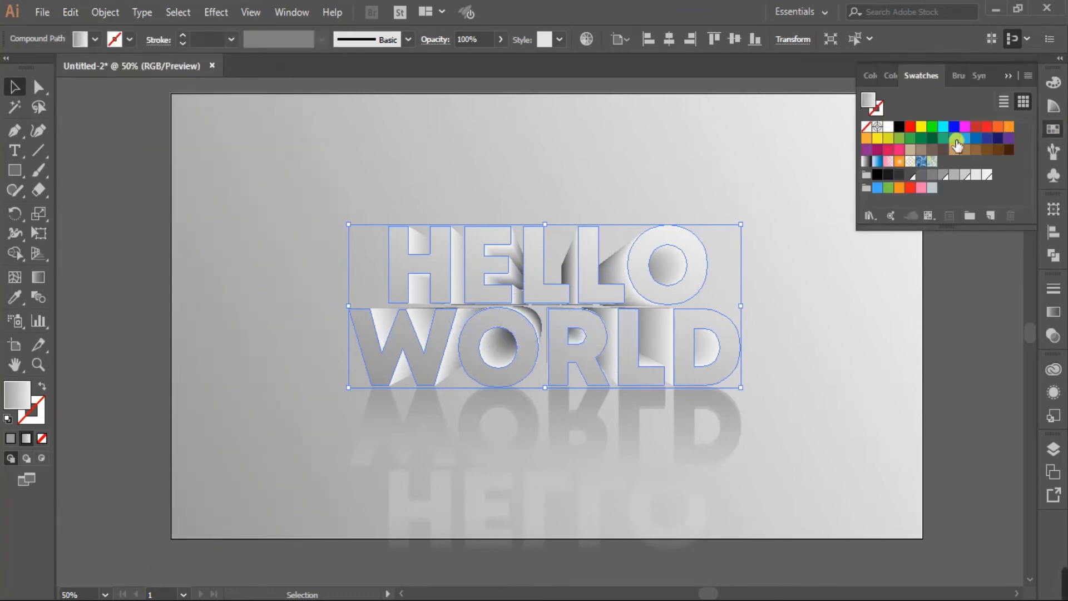
click(909, 176)
click(1009, 77)
Apply Free Distort to the dark gray copy, pulling both upper corners down and inward into a flat trapezoid along the base of WORLD
click(220, 13)
mouse_move(298, 147)
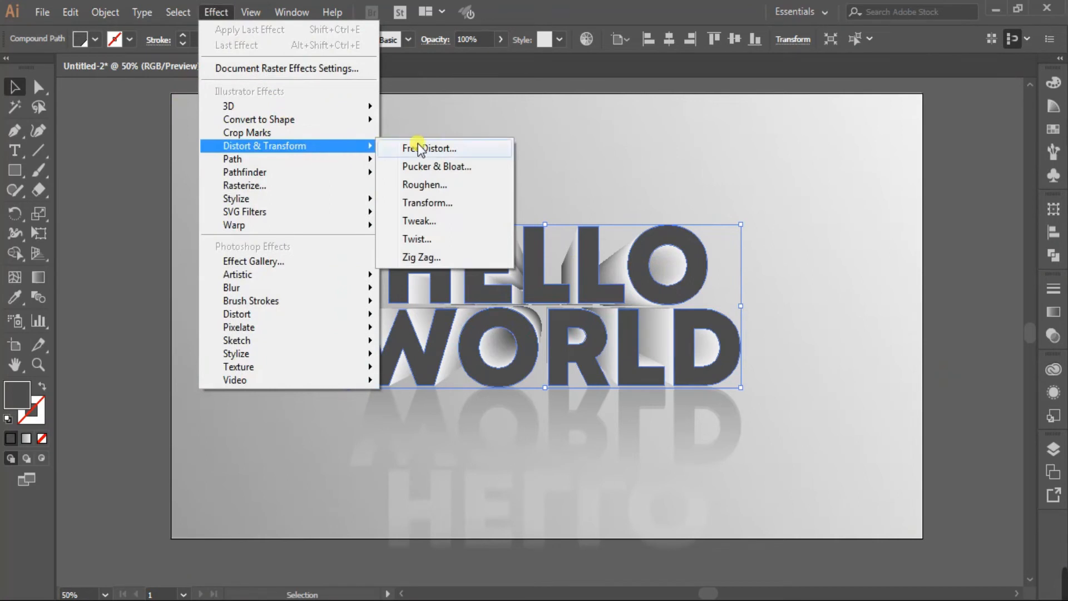
click(437, 148)
drag(633, 236, 237, 172)
click(224, 276)
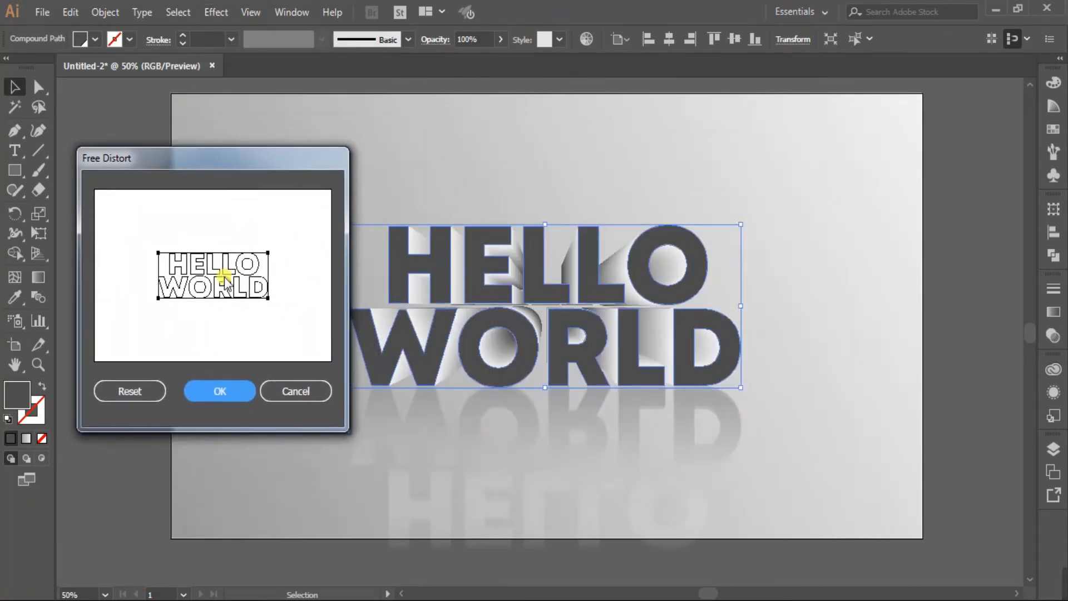
drag(157, 253, 174, 289)
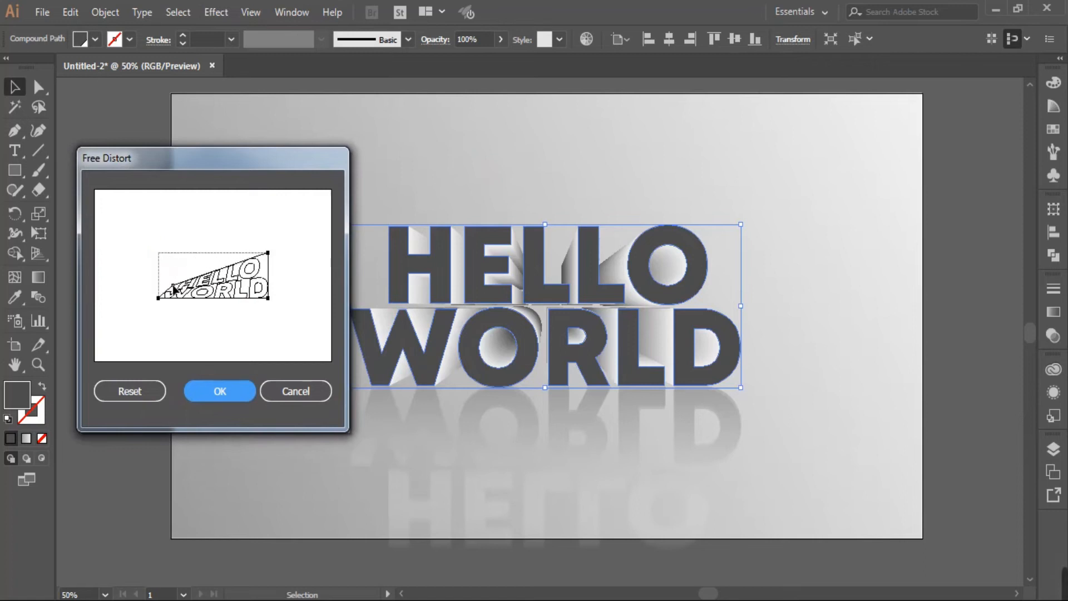
drag(268, 252, 258, 289)
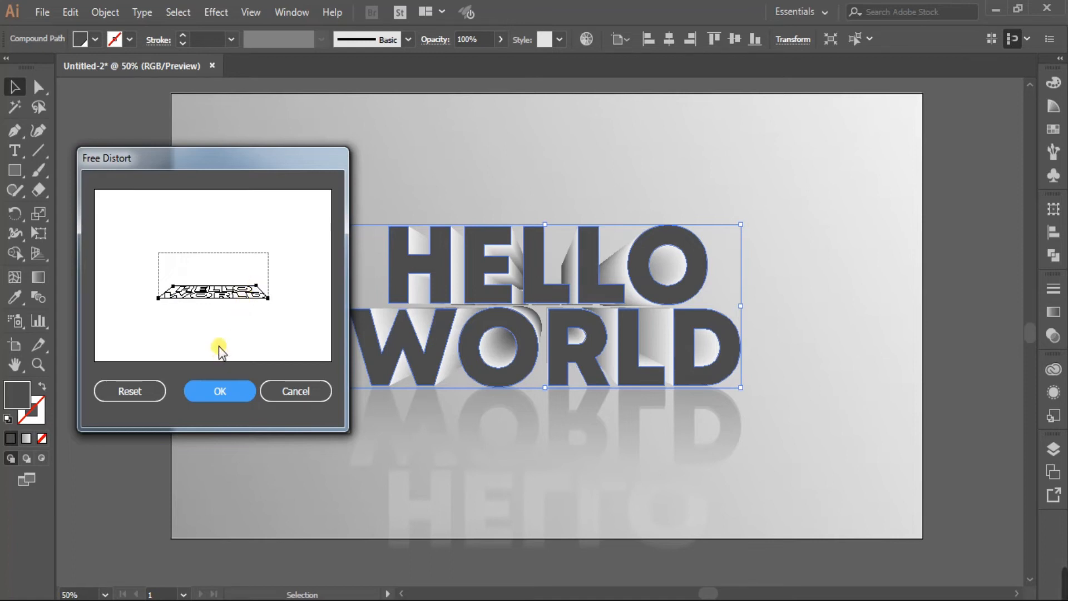
drag(173, 289, 175, 289)
drag(258, 288, 256, 293)
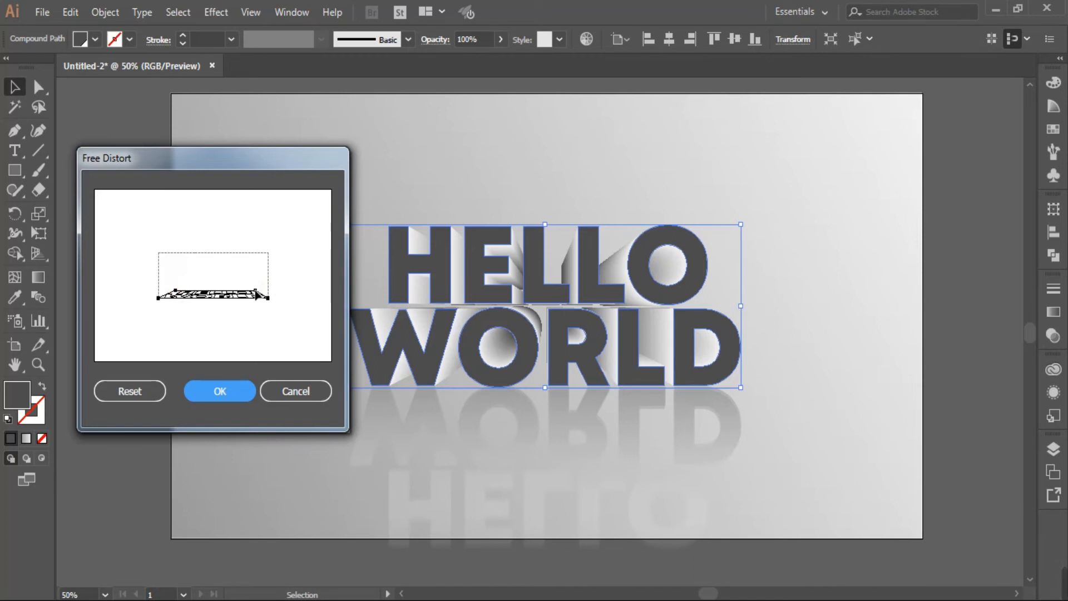
click(215, 391)
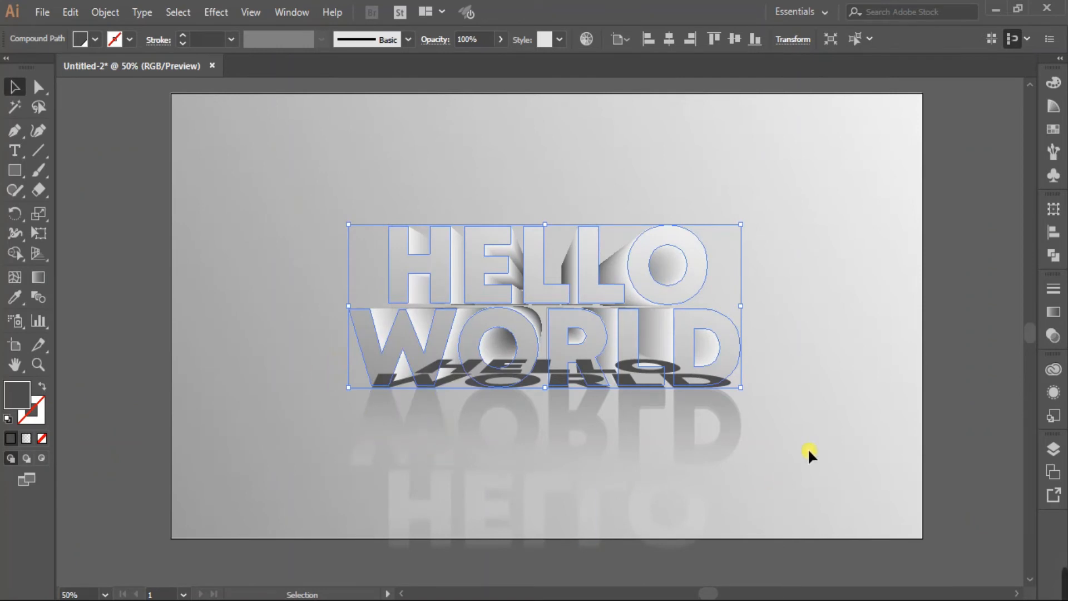
Send the flattened dark letters one level backward, behind the front letters
right_click(449, 378)
mouse_move(610, 296)
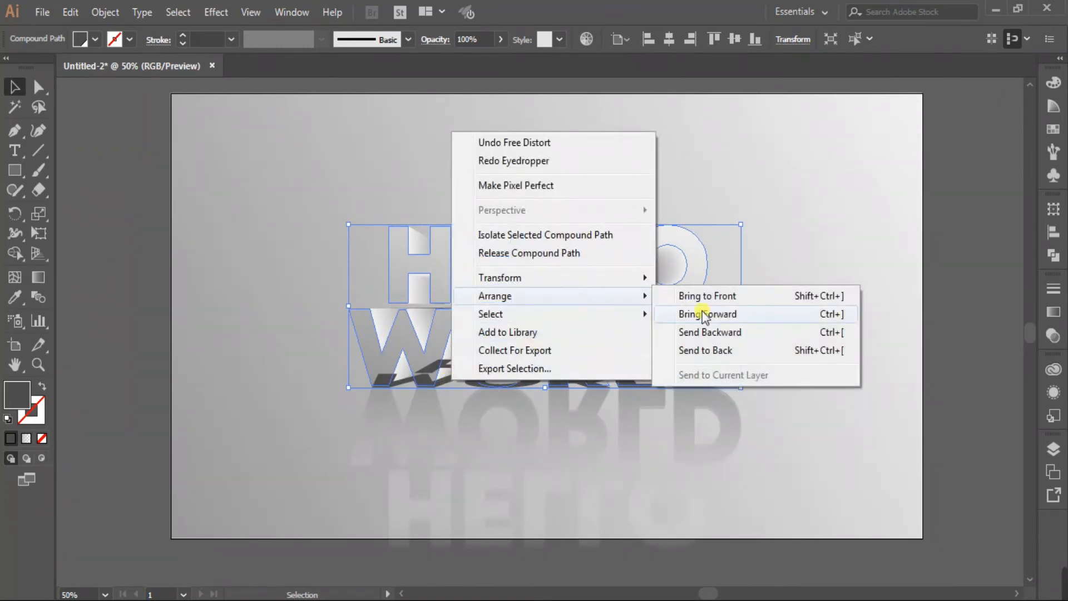
click(726, 333)
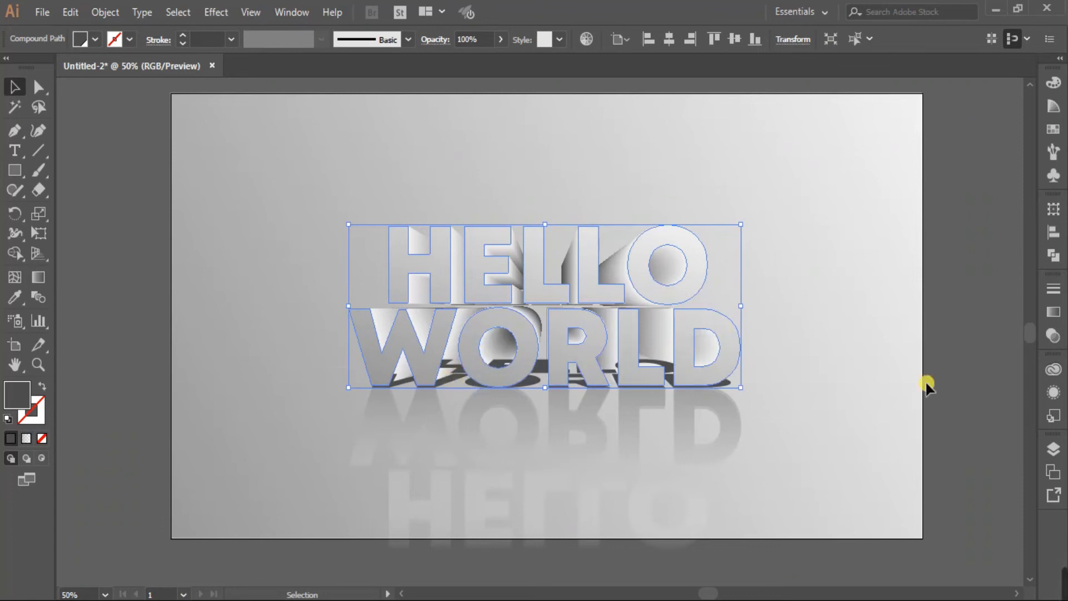
Lower the opacity of the flattened shadow letters to 71%
key(i)
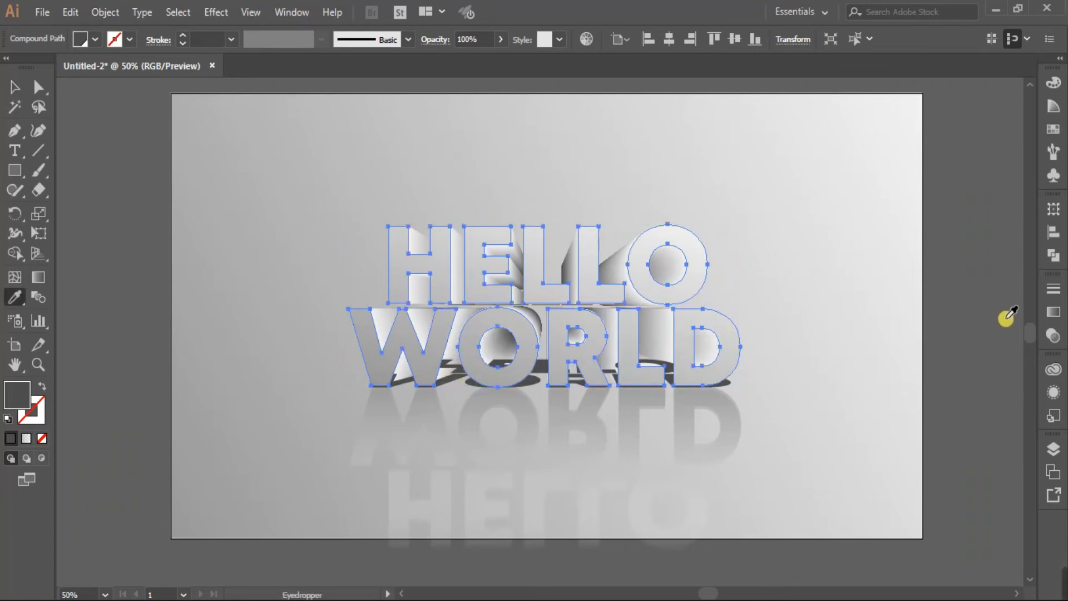
click(1055, 336)
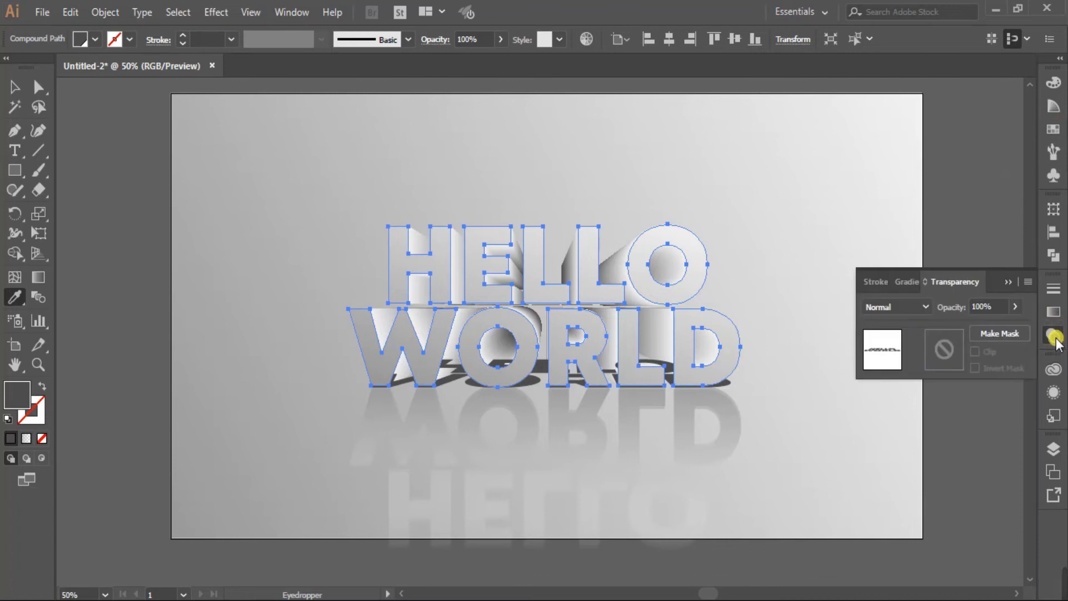
click(1015, 307)
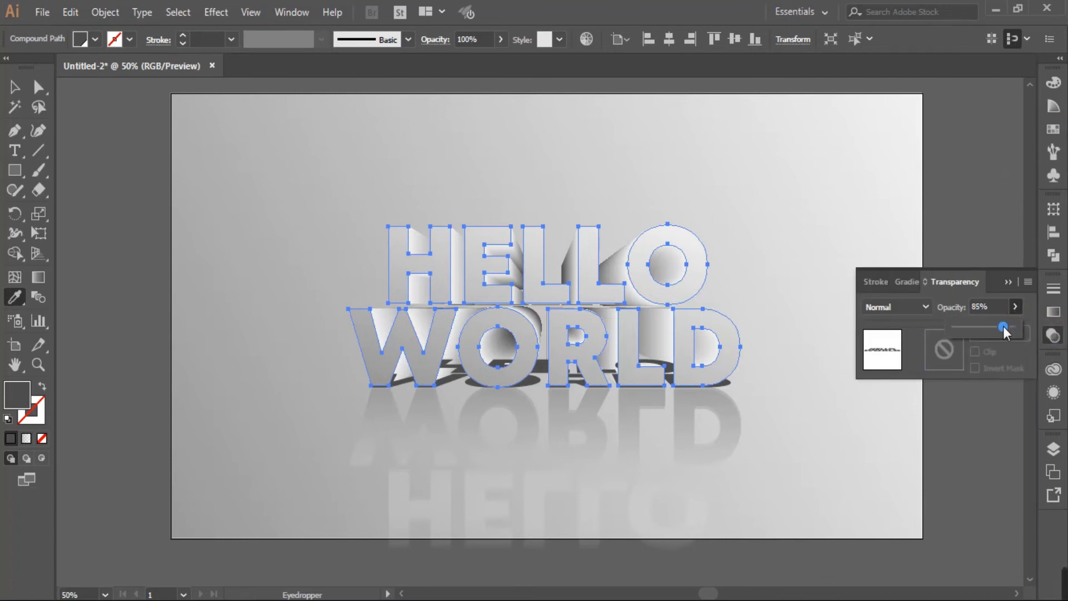
drag(993, 329, 995, 331)
click(996, 329)
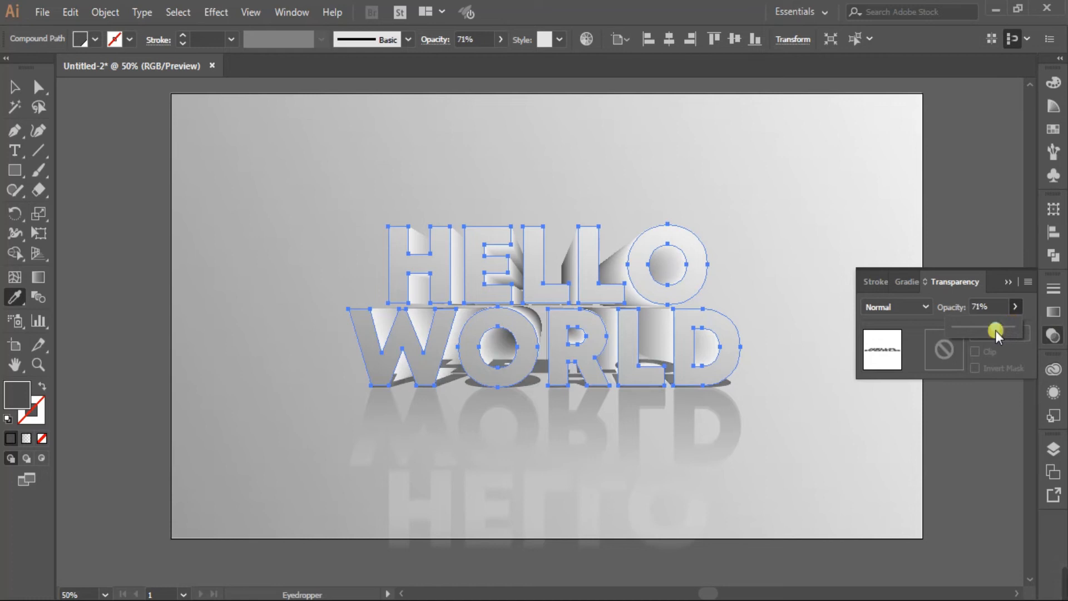
click(1008, 282)
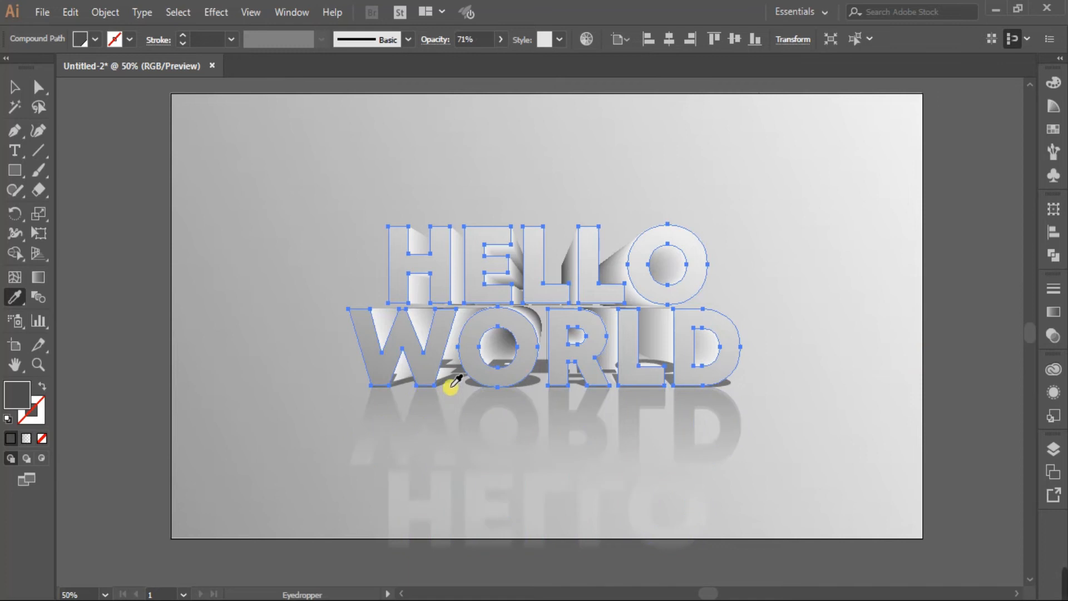
Start a Gaussian Blur effect on the flattened shadow letters and turn on its preview
click(14, 87)
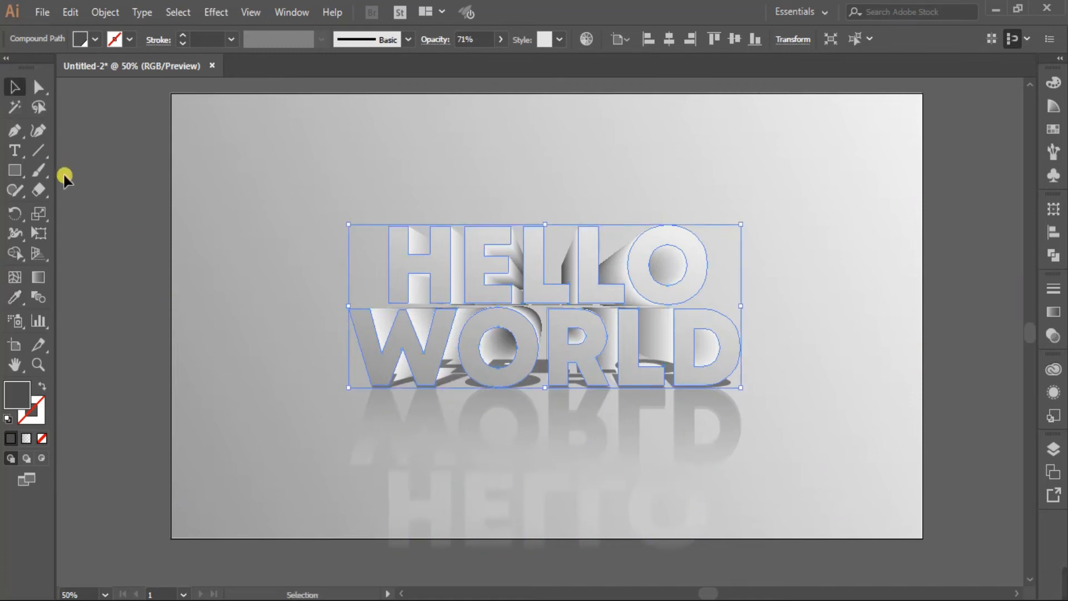
click(212, 10)
mouse_move(295, 288)
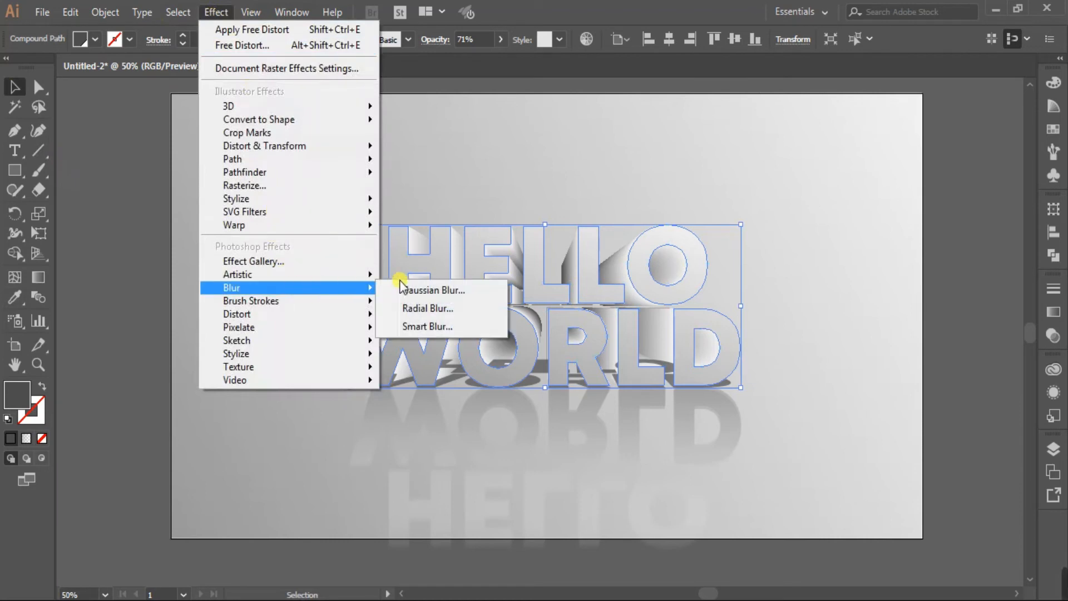
click(419, 292)
drag(804, 335, 263, 208)
click(131, 277)
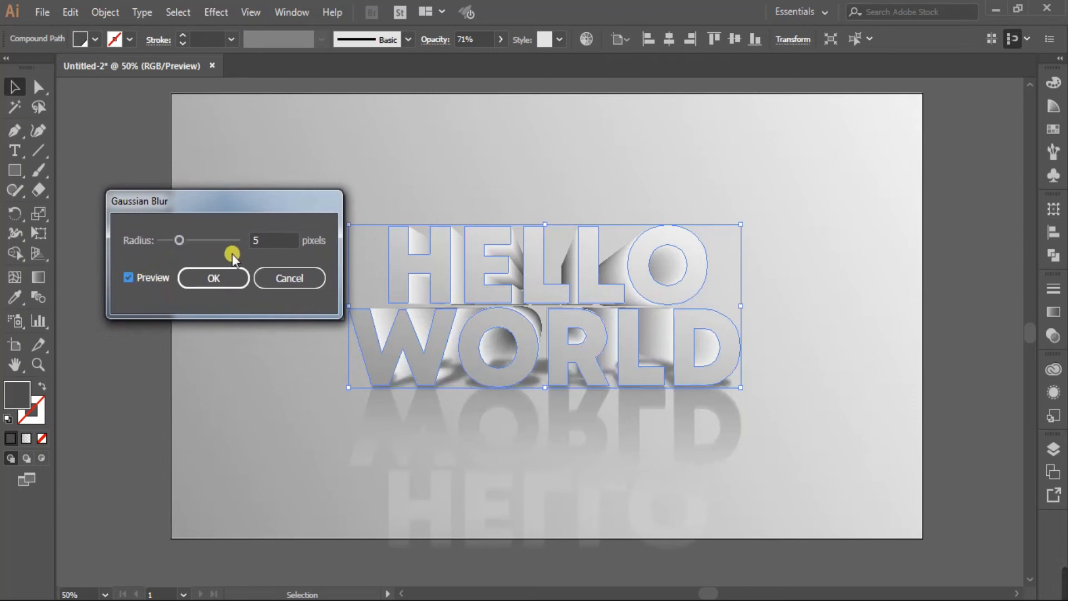
Set the shadow's Gaussian Blur radius to about 6 pixels and apply it
drag(179, 241, 198, 246)
double_click(292, 241)
text(13)
key(Down)
key(Down)
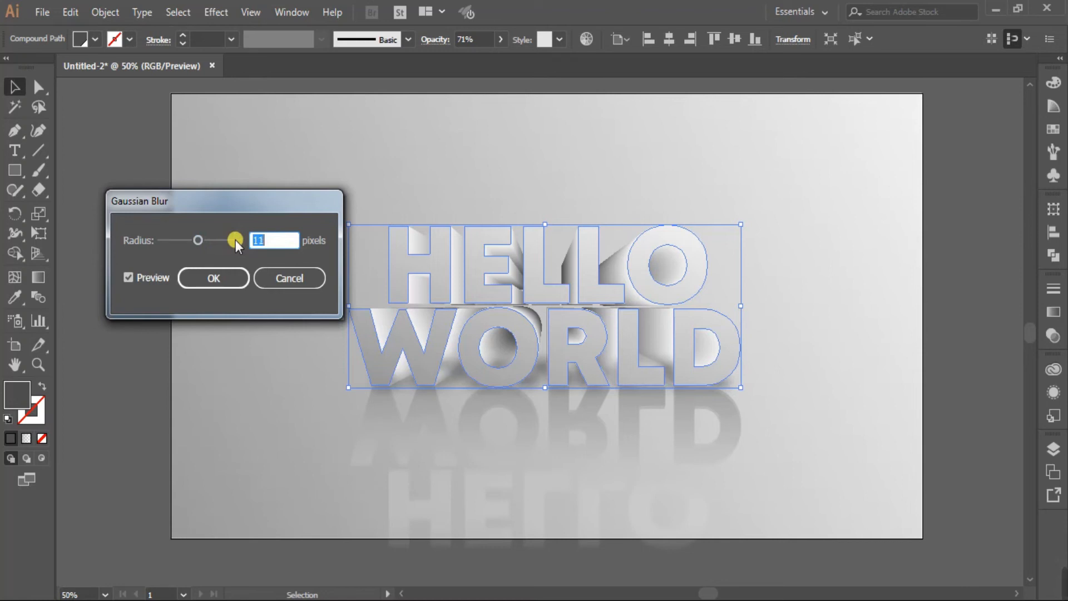
key(Down)
key(Down)
key(Down)
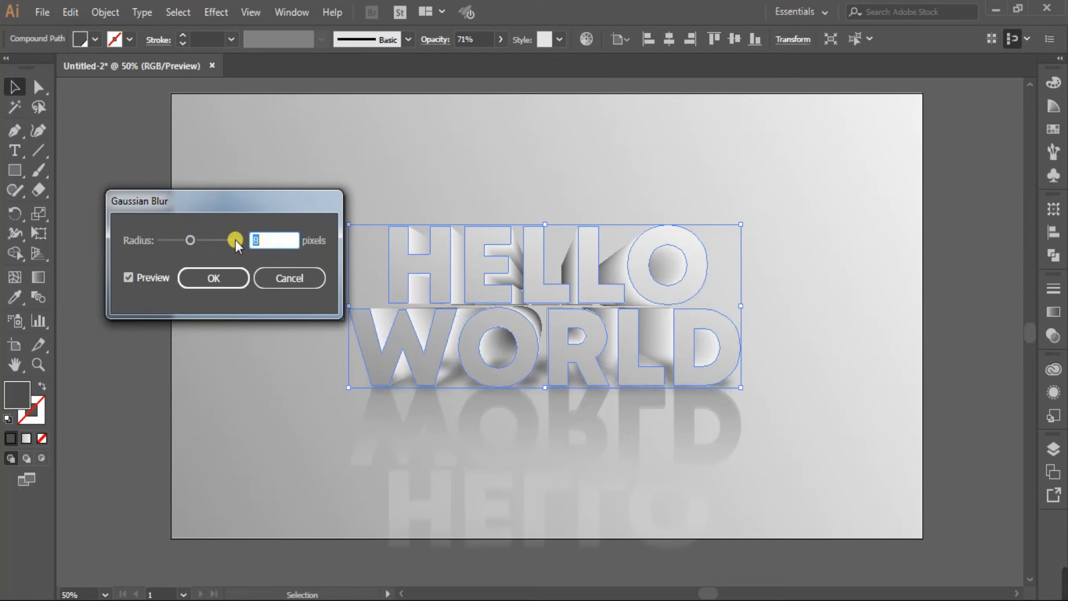
key(Down)
key(Down)
click(214, 278)
Copy the mirrored reflection's fading gradient onto the flattened shadow letters with the Eyedropper
click(15, 299)
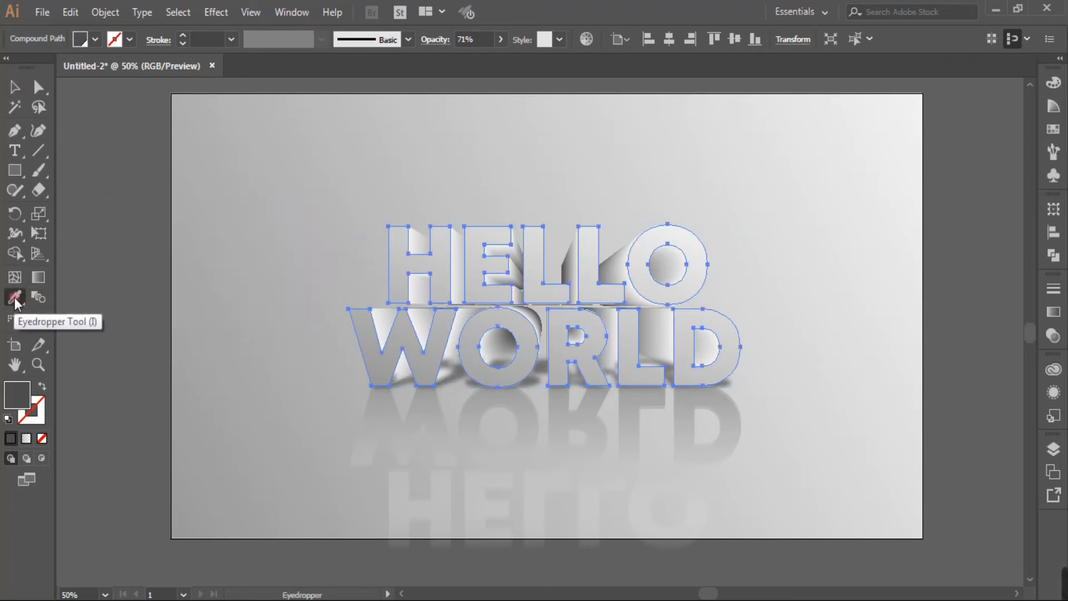
click(418, 393)
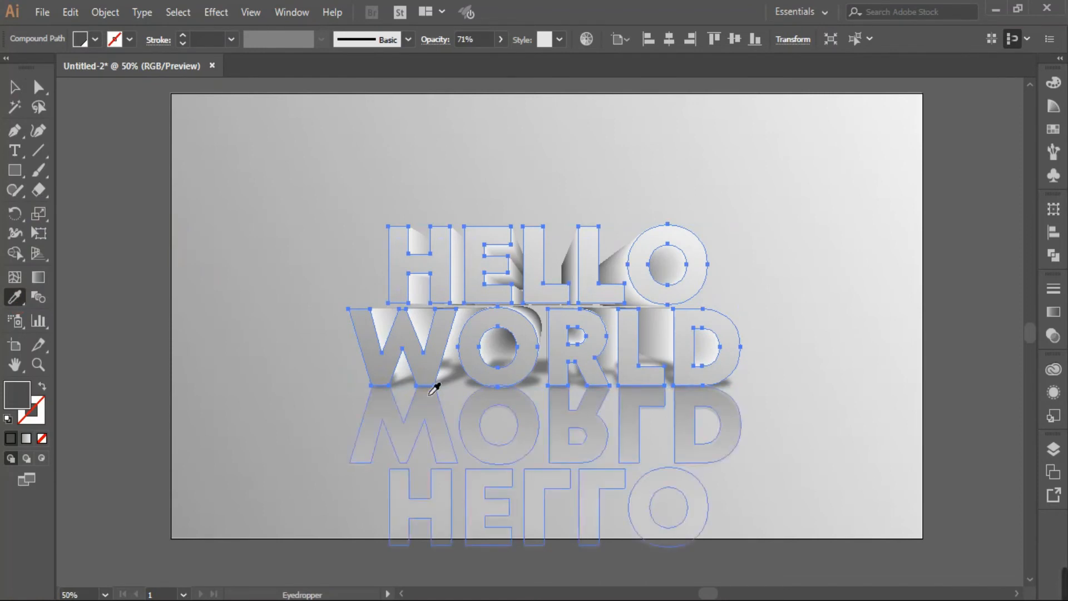
click(429, 395)
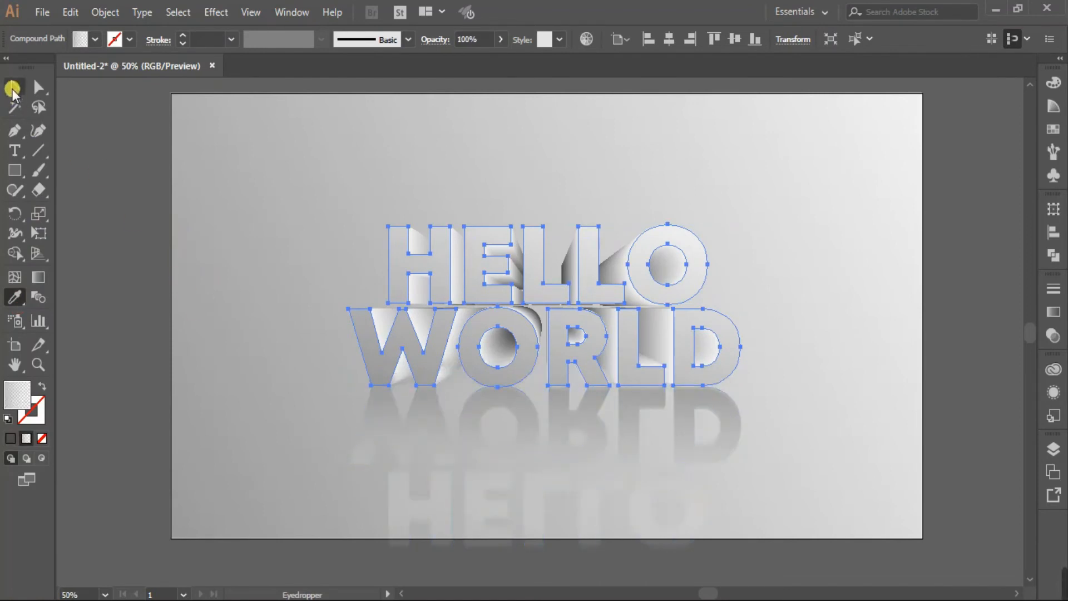
Recolor the starting stop of the shadow's gradient with the dark gray R=77 G=77 B=77 swatch
click(13, 89)
click(1053, 312)
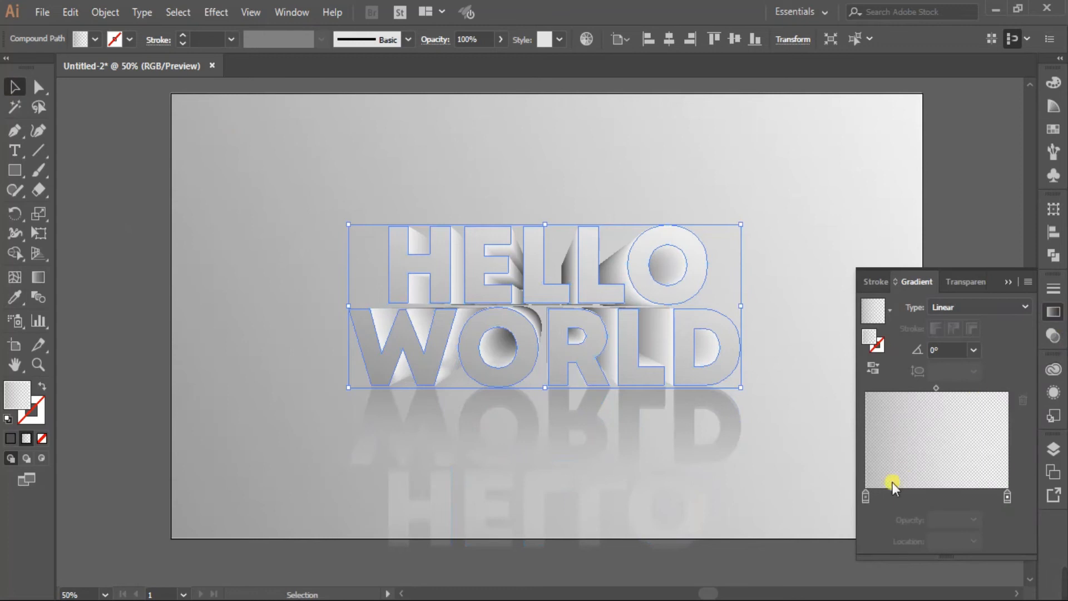
double_click(864, 498)
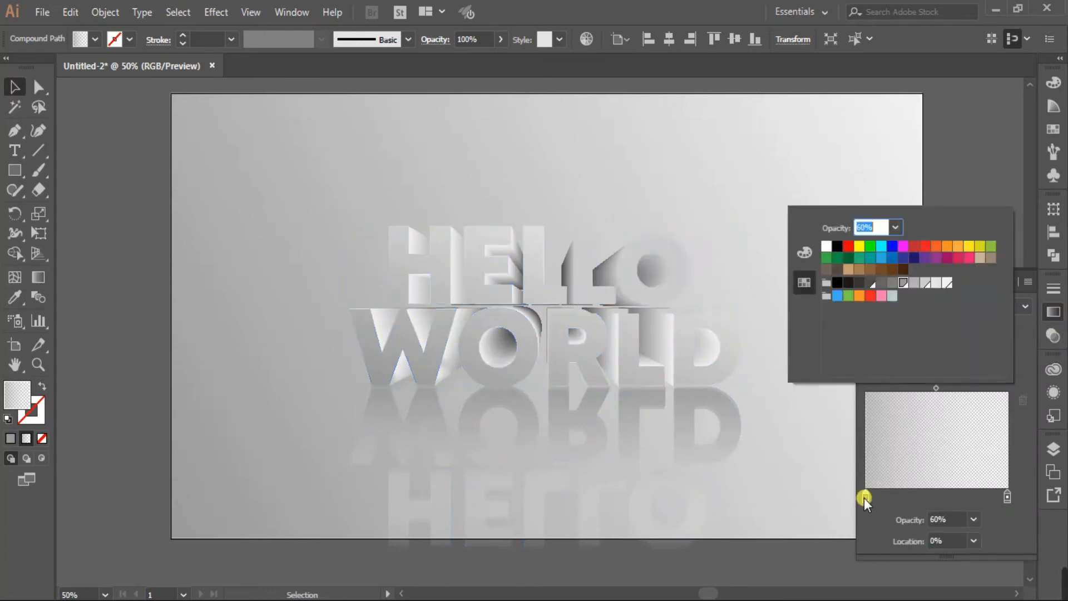
click(869, 282)
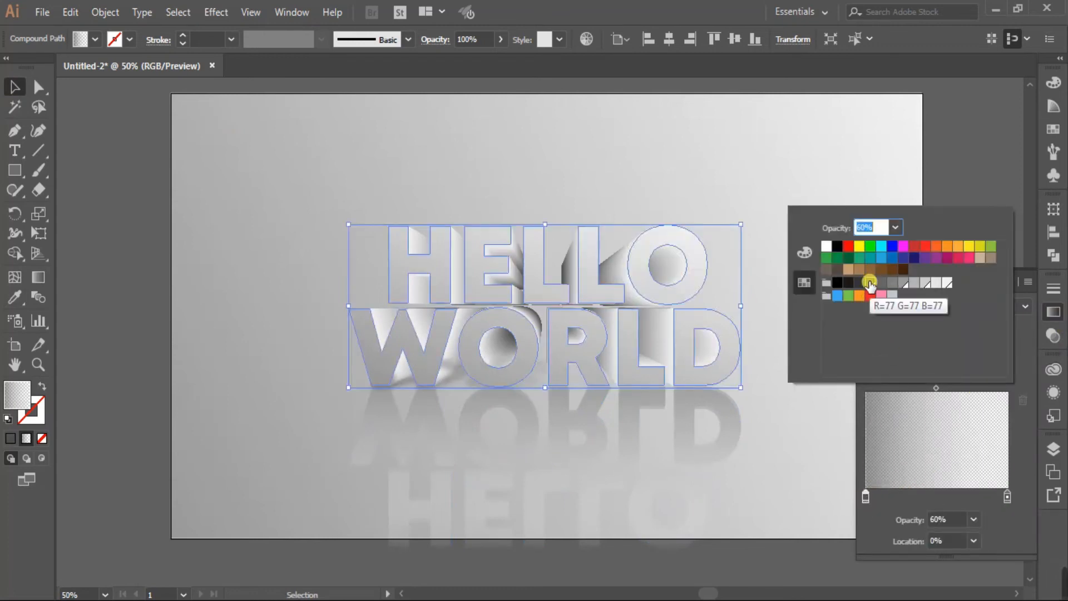
click(859, 282)
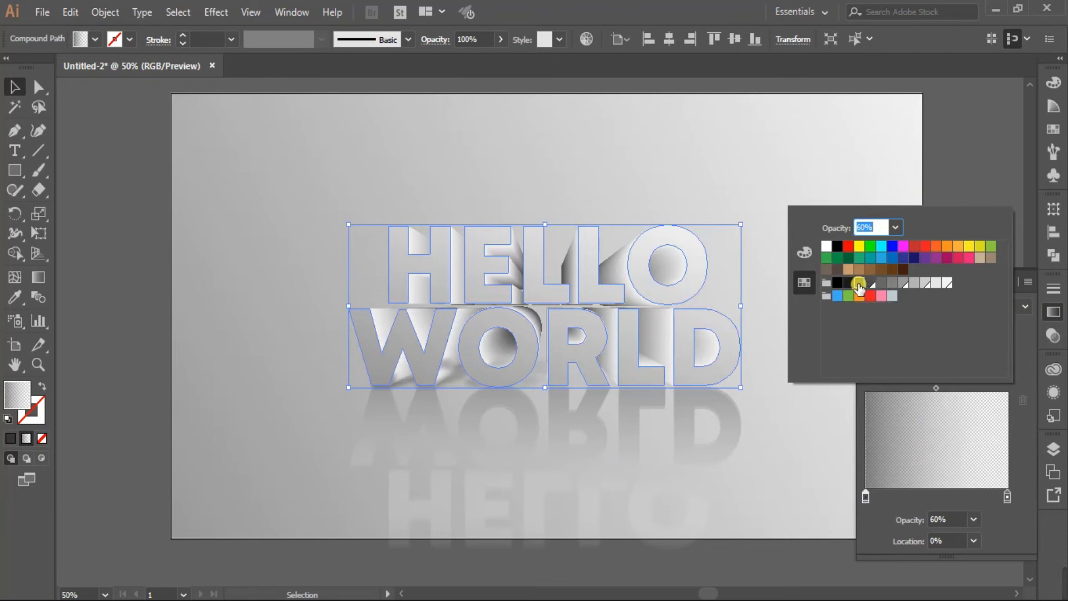
click(848, 285)
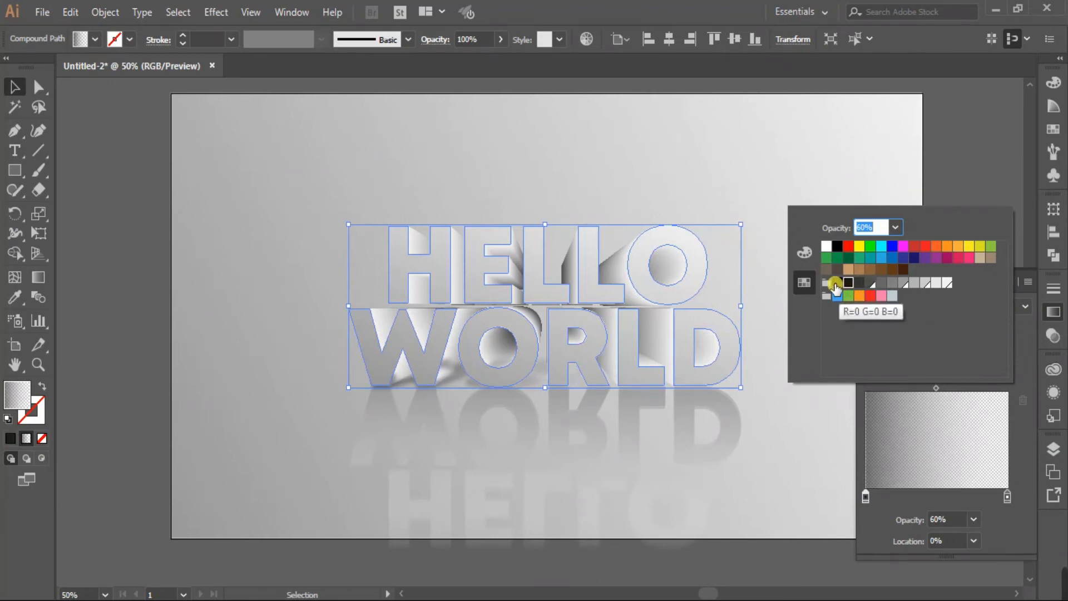
click(836, 285)
click(846, 285)
click(858, 287)
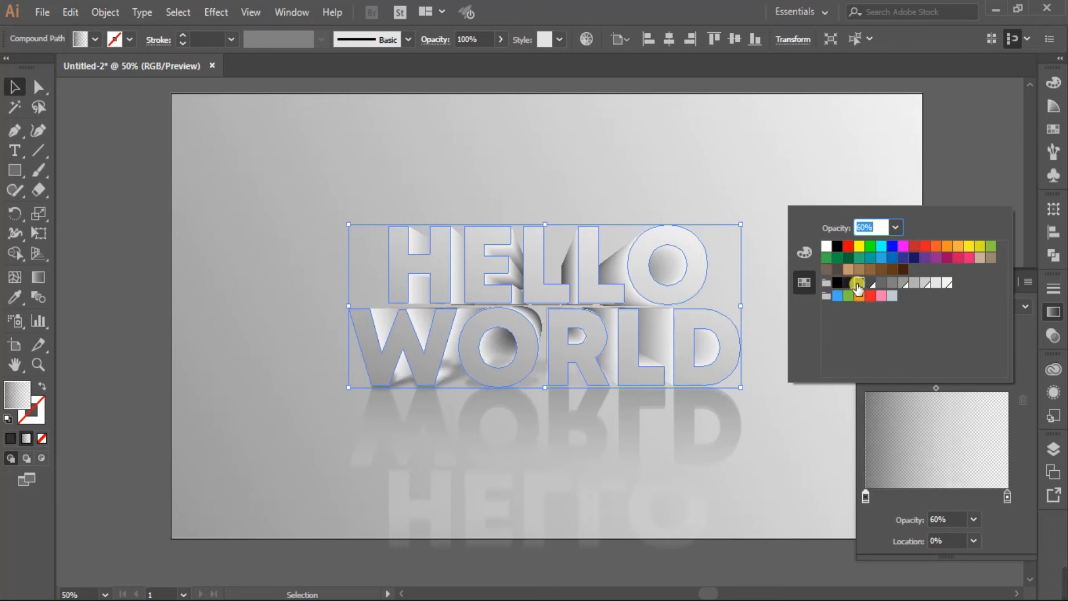
click(869, 284)
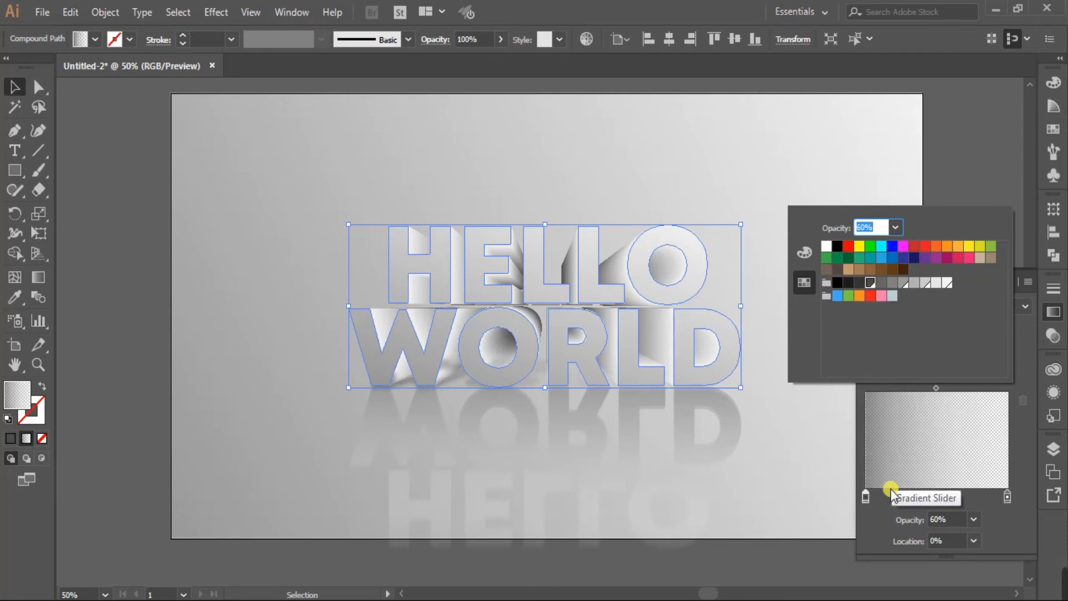
click(889, 505)
Try 80% opacity on the dark gray stop of the shadow's gradient and set it back to 60%
double_click(866, 496)
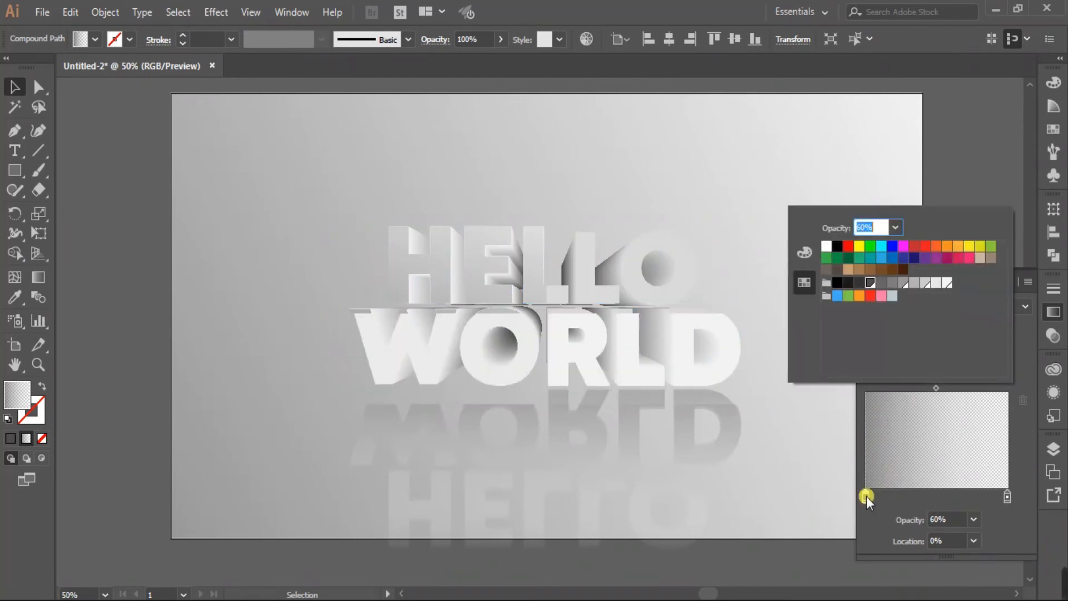
click(895, 227)
click(914, 389)
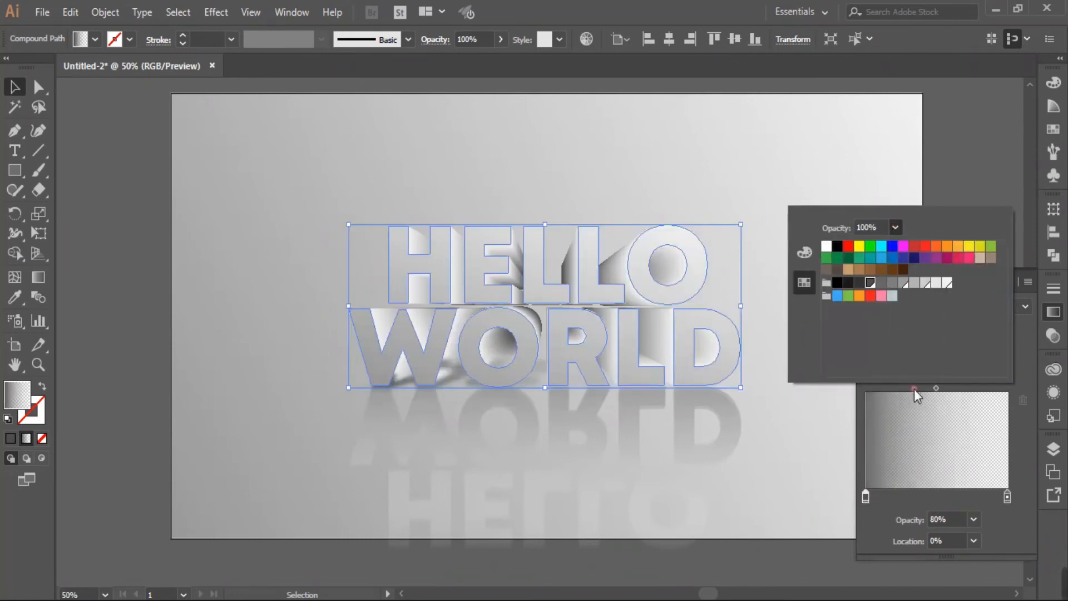
click(895, 227)
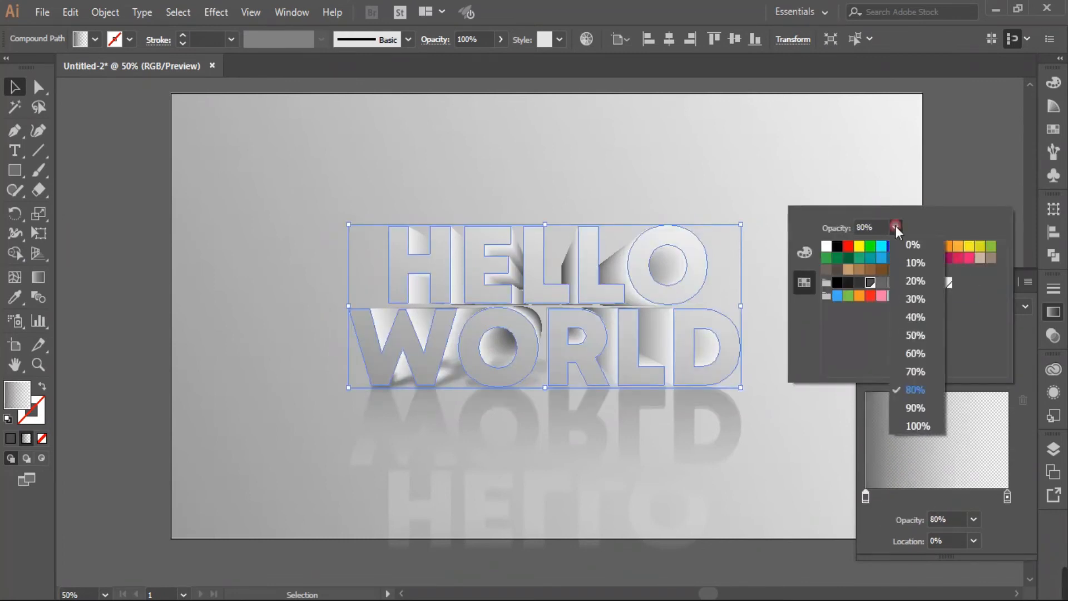
click(924, 352)
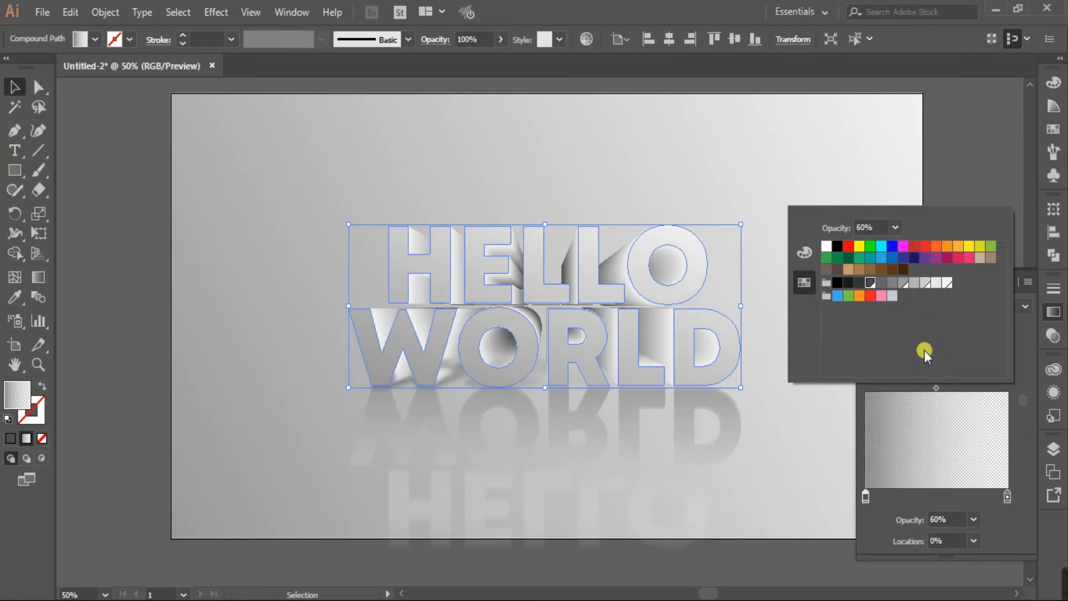
click(1023, 436)
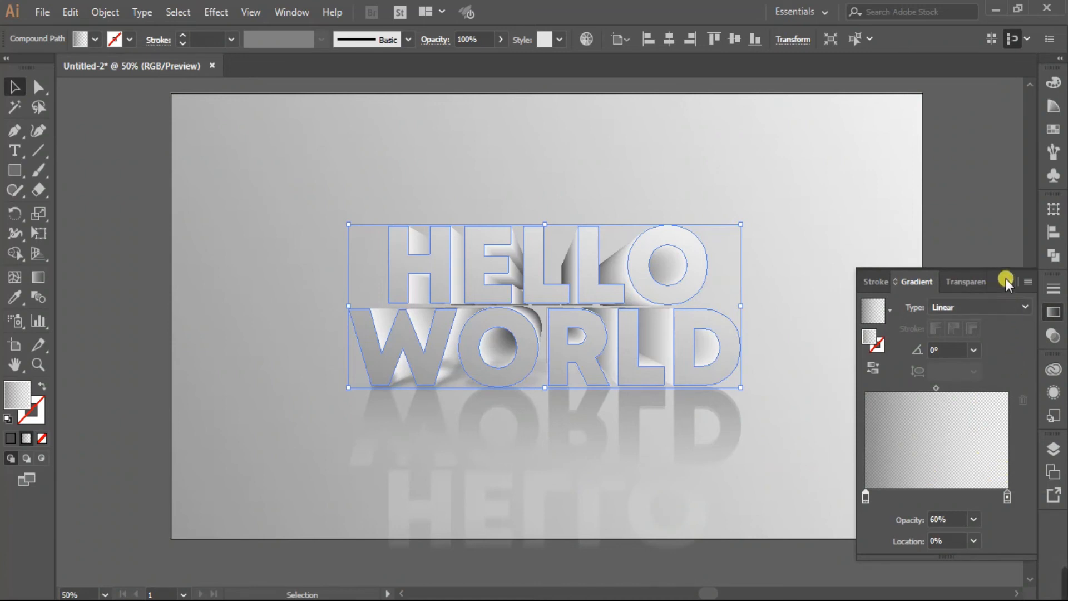
Set the angle of the shadow's linear gradient to 70°
click(975, 350)
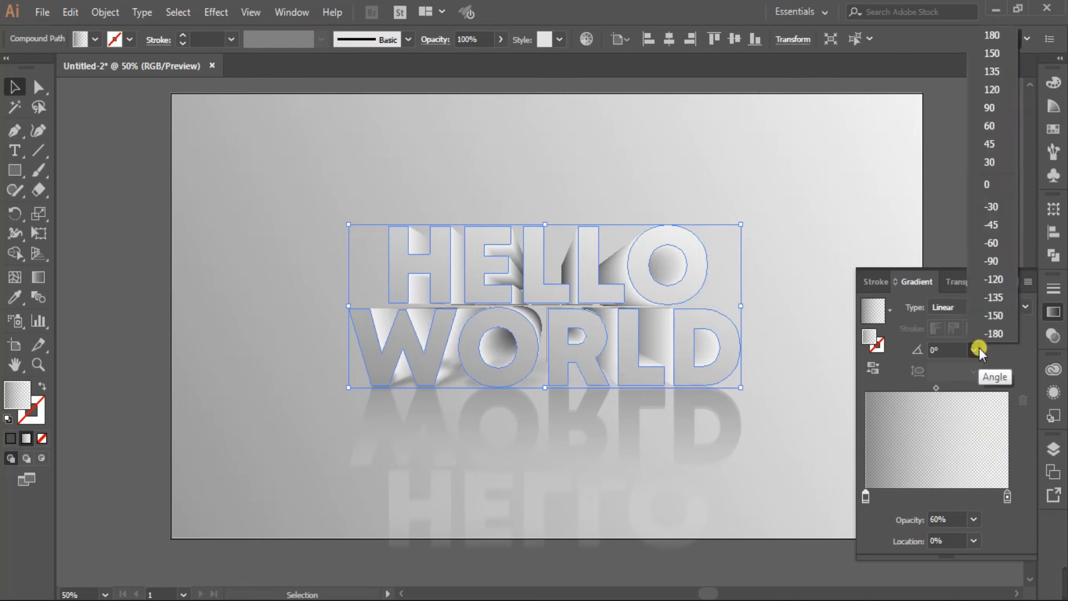
click(996, 161)
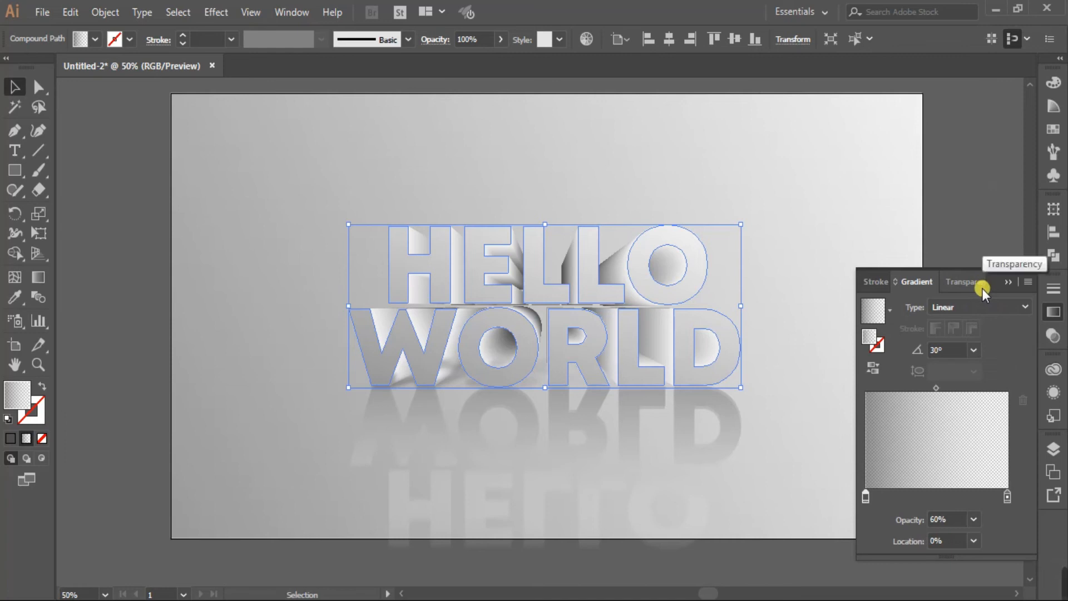
double_click(954, 349)
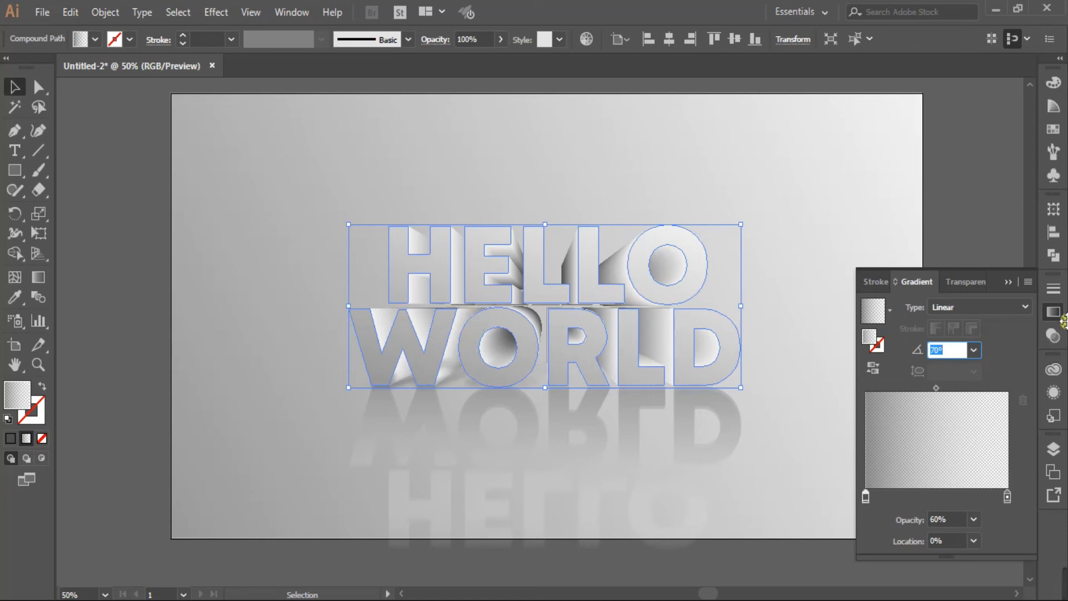
click(1008, 281)
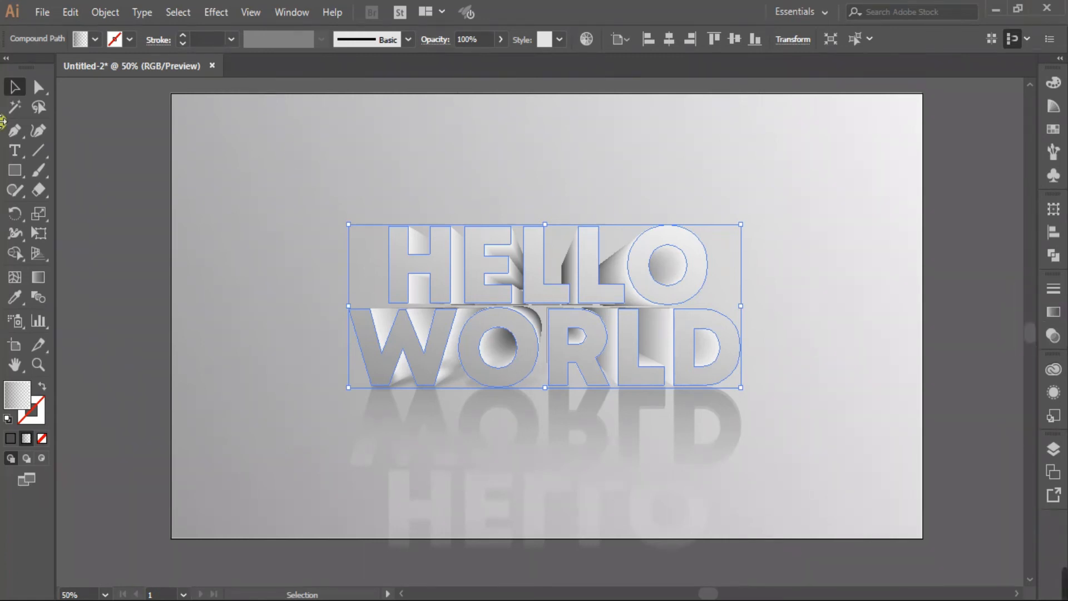
Send the flattened shadow letters at the base of WORLD backward and clear the selection
click(121, 154)
click(453, 375)
right_click(475, 371)
mouse_move(668, 281)
click(745, 326)
click(268, 384)
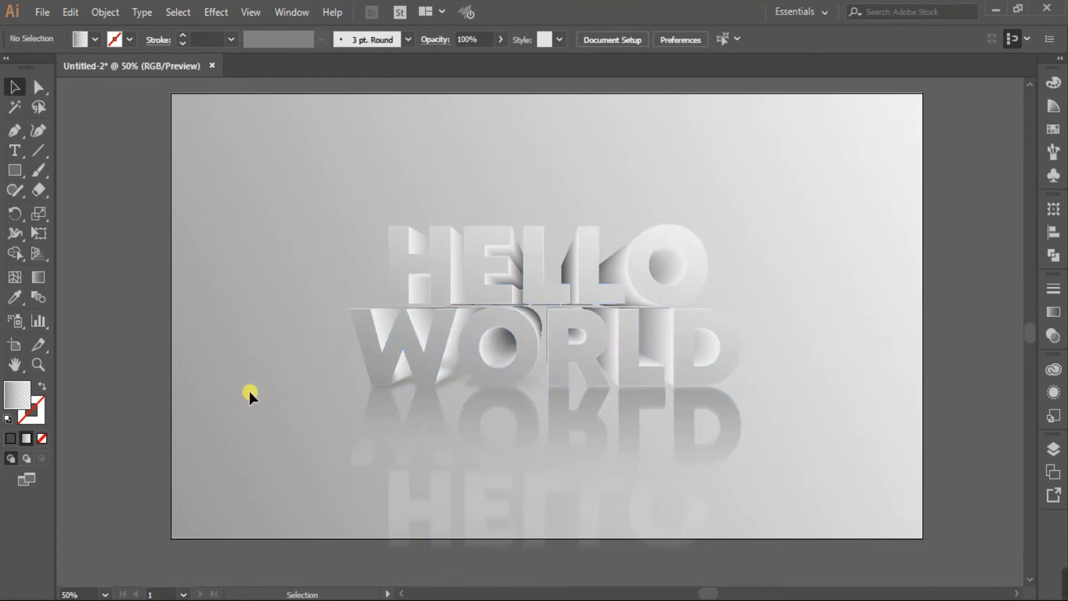
Move the starting gradient stop of the mirrored reflection letters to the 30% location
click(408, 436)
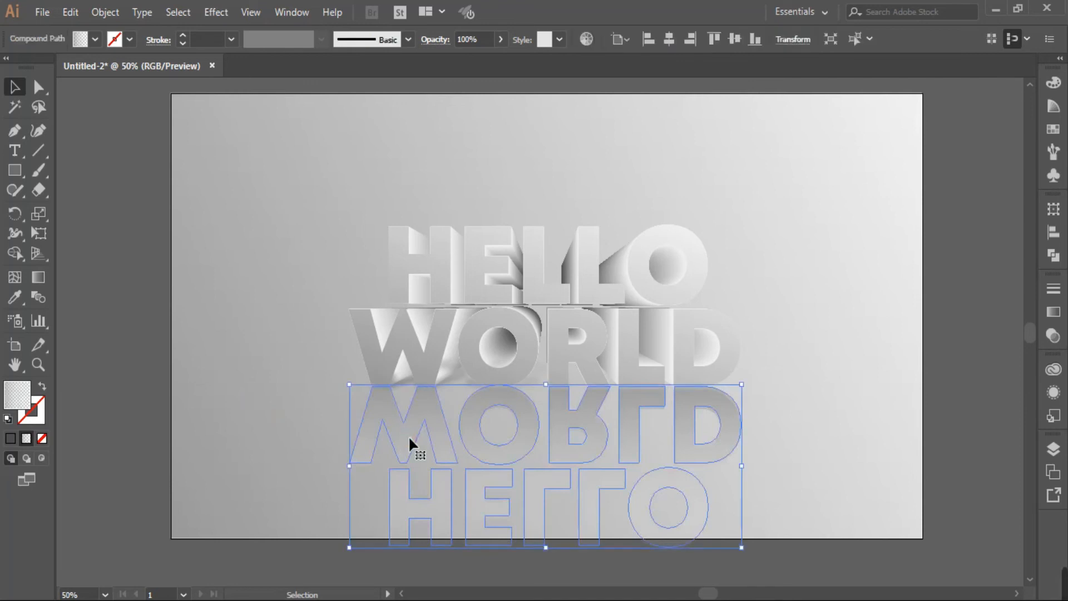
click(1053, 313)
click(866, 497)
drag(866, 498, 885, 499)
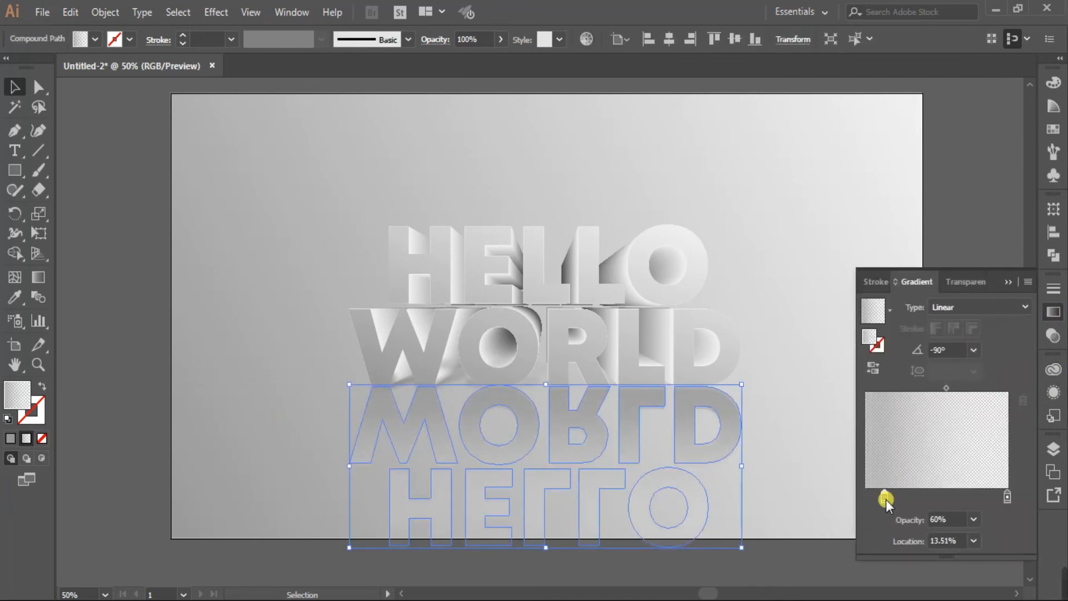
drag(885, 499, 899, 503)
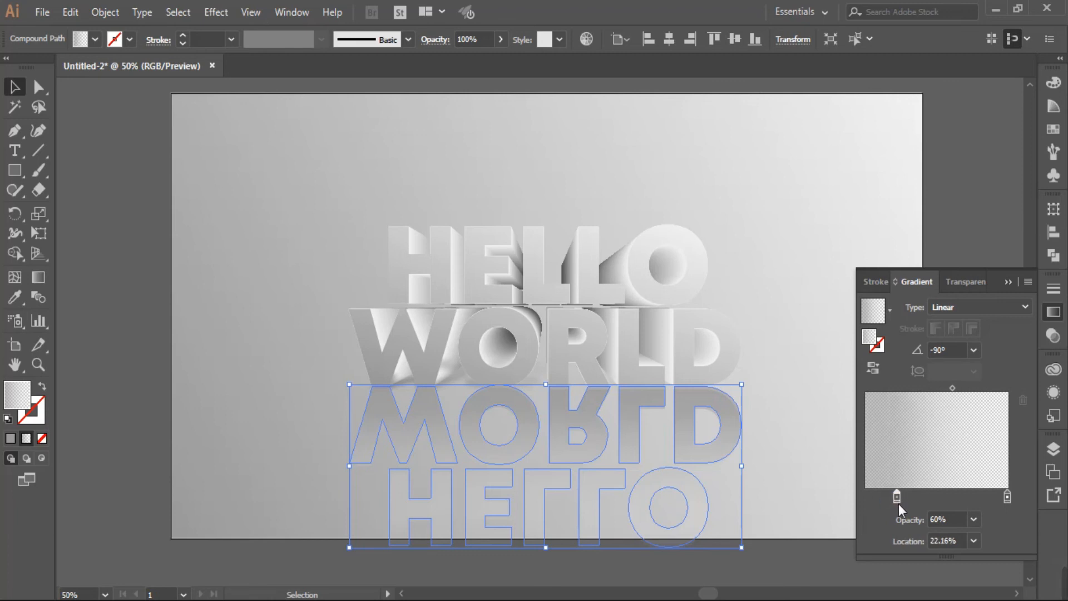
click(973, 540)
click(1002, 402)
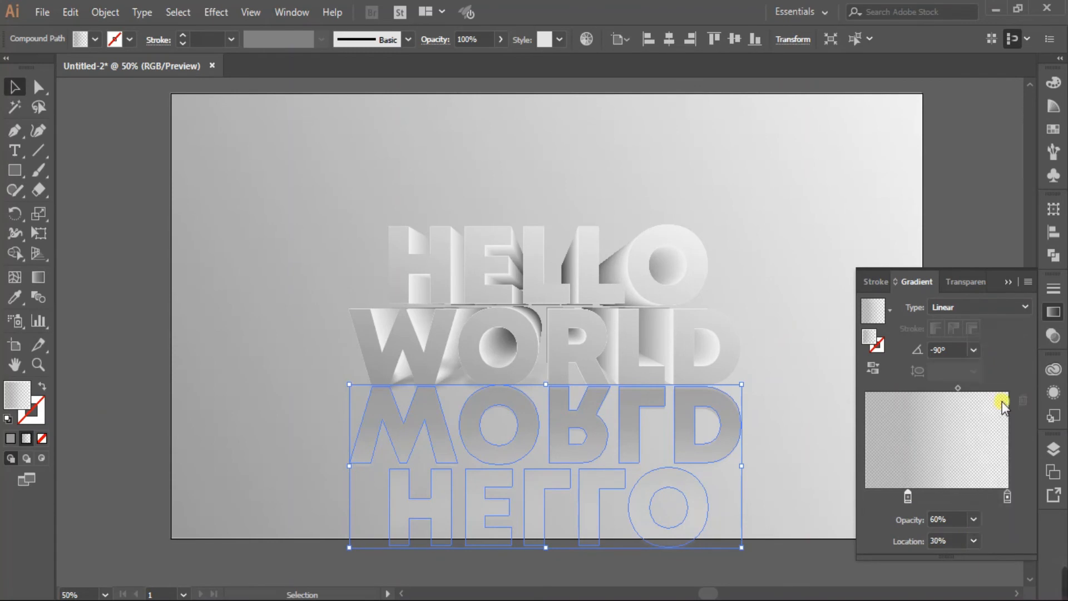
click(1007, 282)
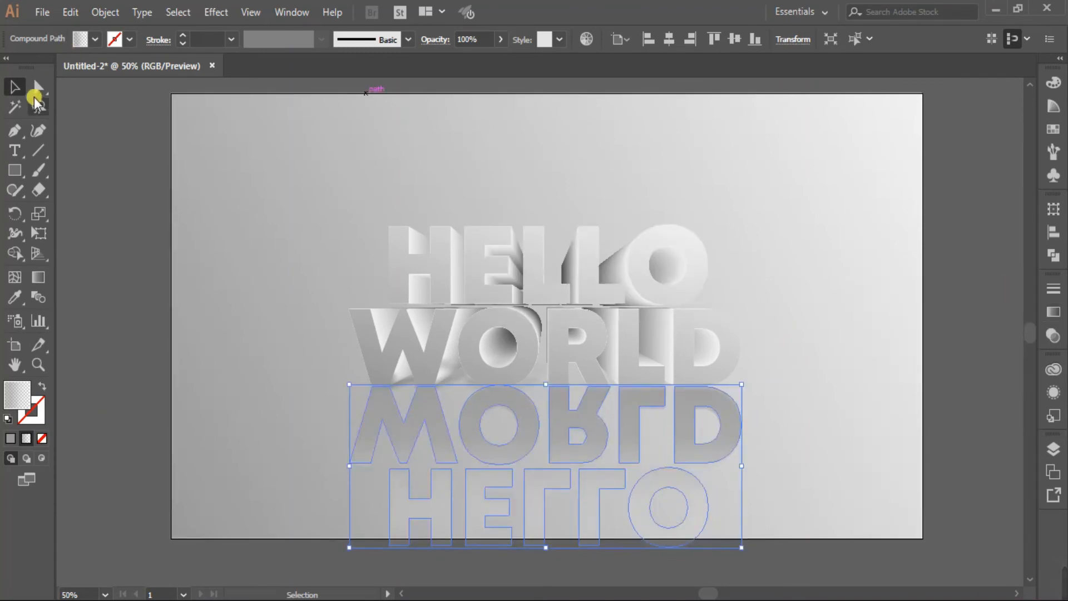
drag(283, 183, 786, 583)
click(807, 422)
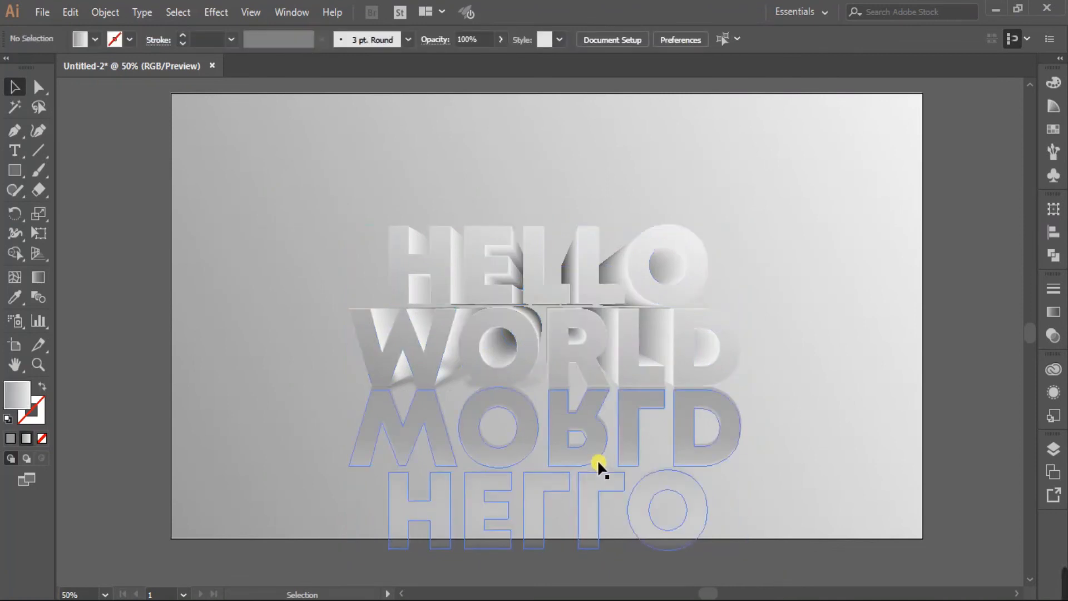
click(578, 430)
key(ctrl+shift+a)
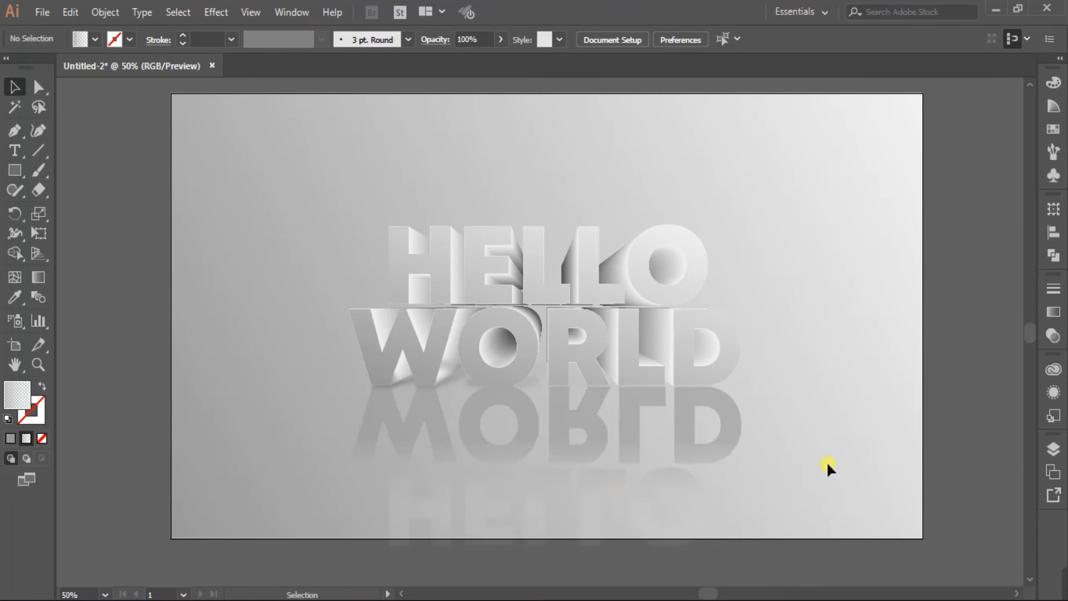
Set the gradient angle of the mirrored reflection letters to 30°
click(595, 445)
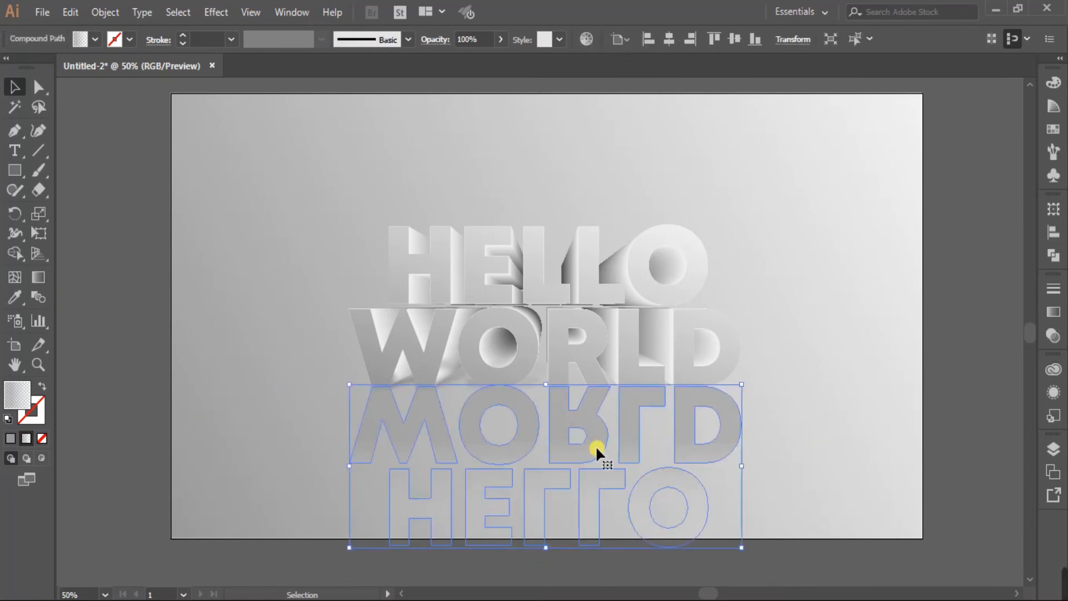
click(1053, 312)
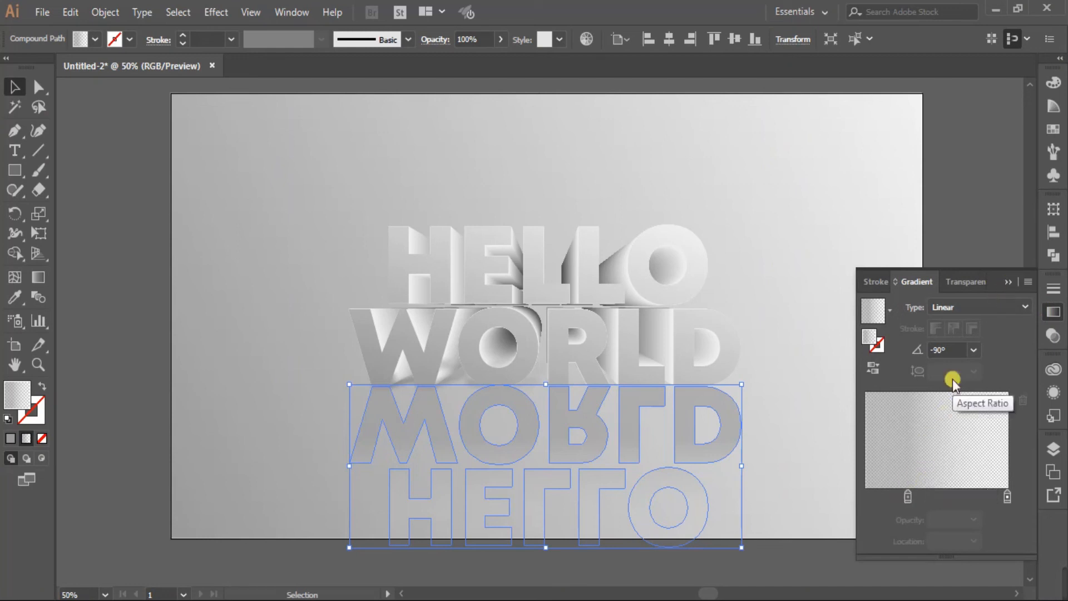
click(973, 349)
click(996, 206)
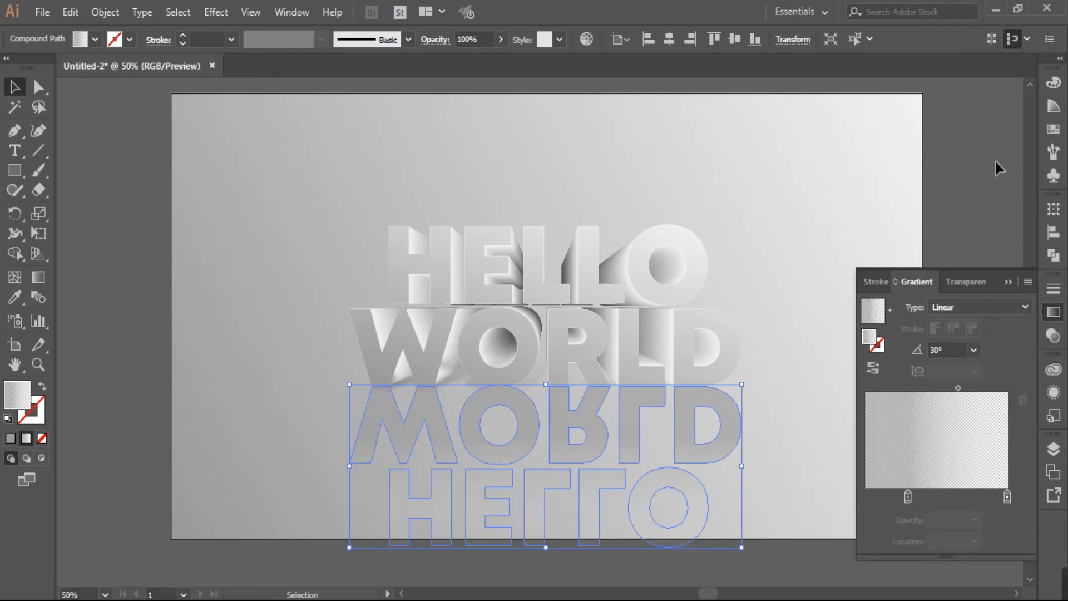
Set the gradient angle of the mirrored reflection letters to -90° and clear the selection
click(973, 350)
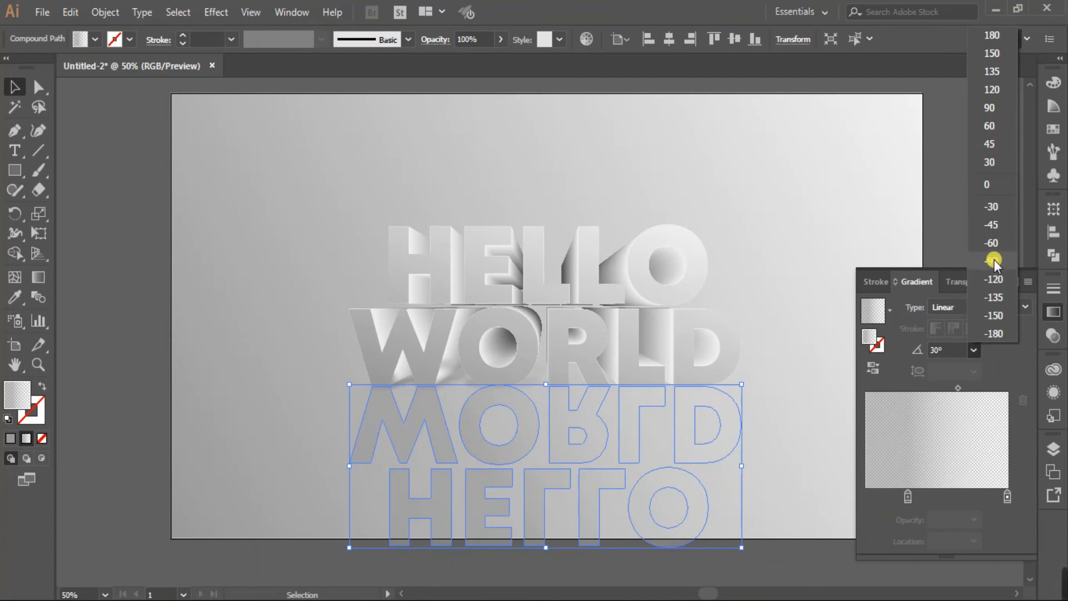
click(994, 260)
click(1012, 272)
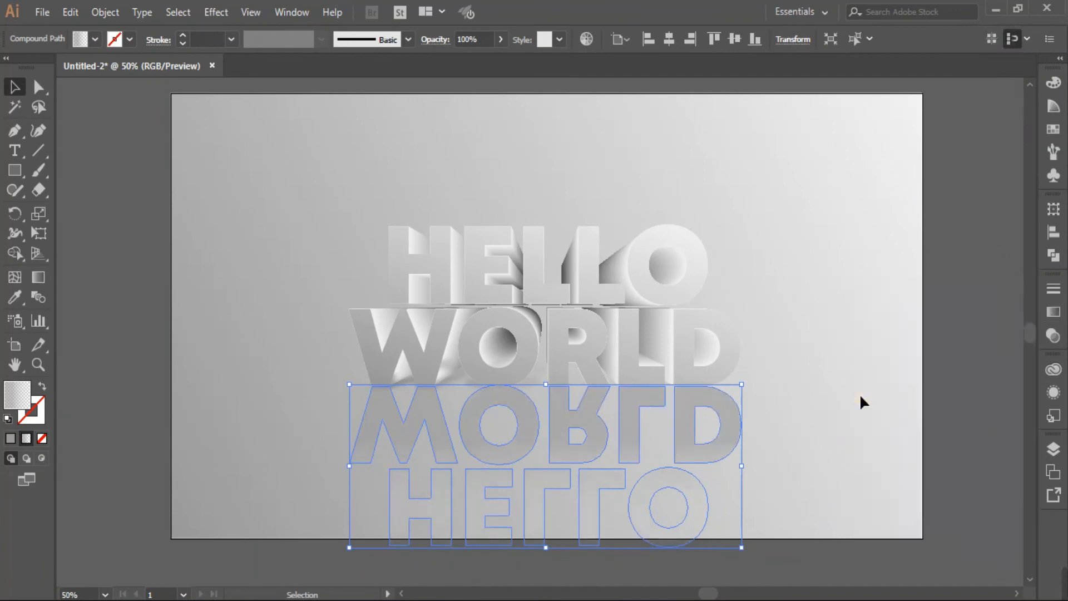
click(859, 393)
Reduce the opacity of the mirrored reflection letters to 68% and deselect them
click(718, 439)
click(1053, 335)
click(1016, 307)
drag(1018, 327, 994, 329)
click(1008, 281)
click(794, 368)
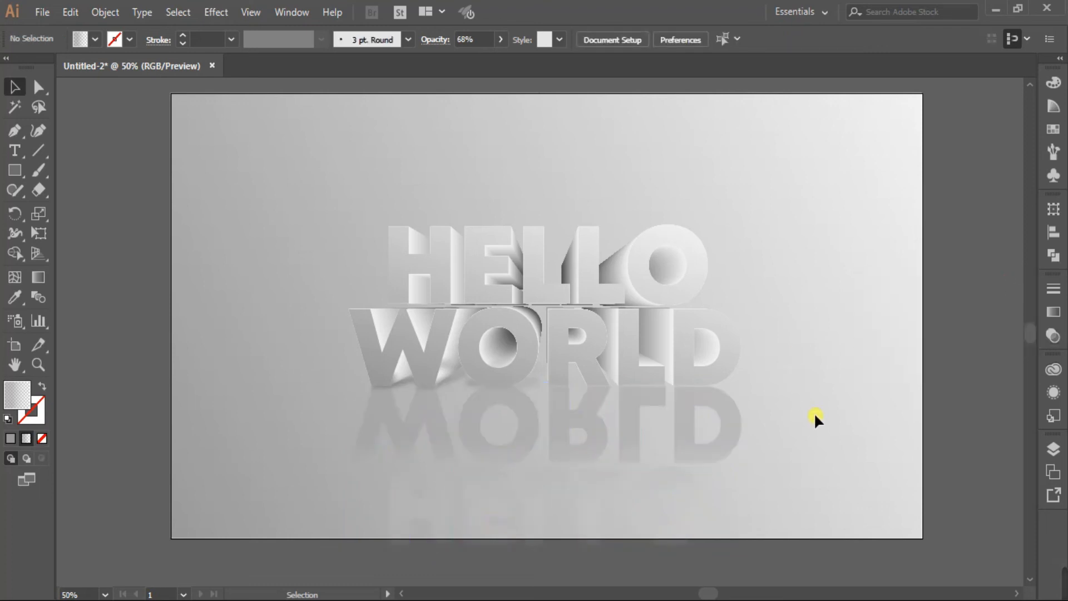
Lower the opacity of the mirrored reflection letters to 51% and deselect them
click(733, 435)
click(1053, 335)
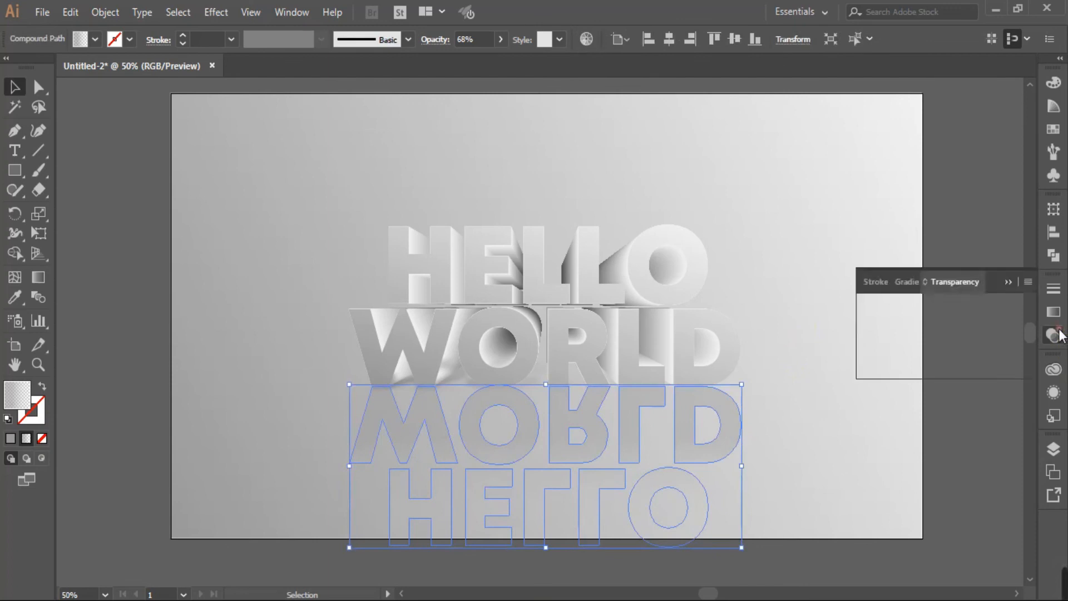
click(1013, 307)
drag(991, 326, 983, 327)
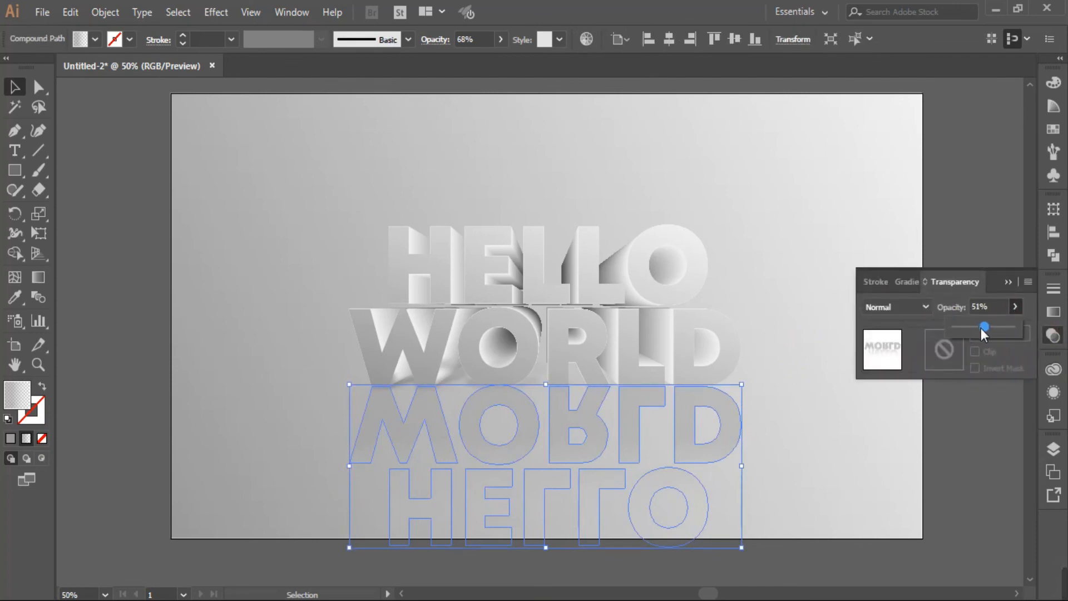
click(1006, 280)
click(846, 376)
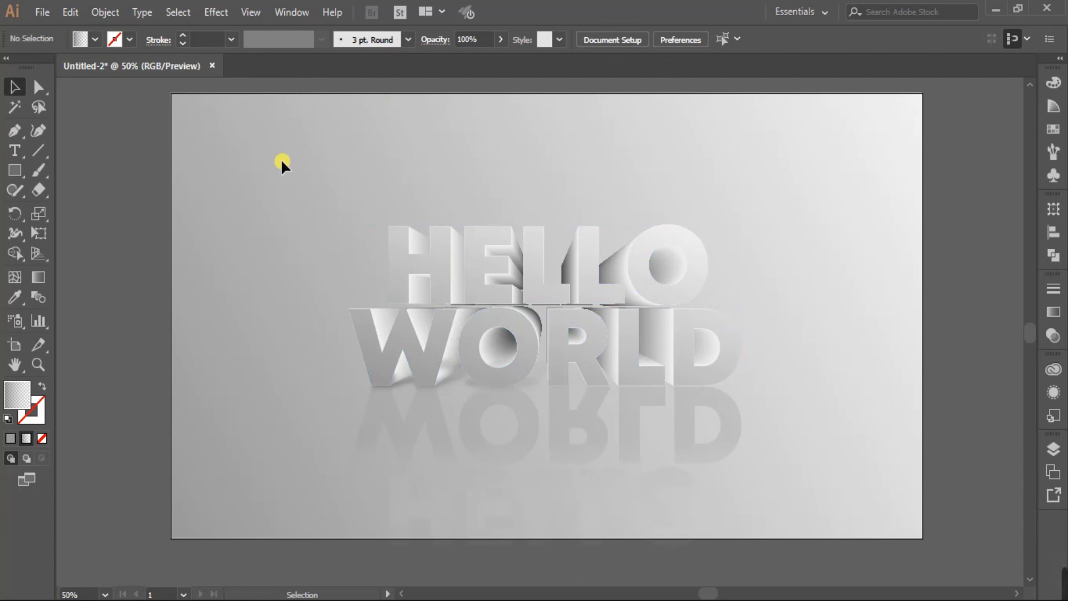
Brighten the front faces of HELLO WORLD by moving their light gradient stop inward to just past the gradient's midpoint, and deselect
click(444, 281)
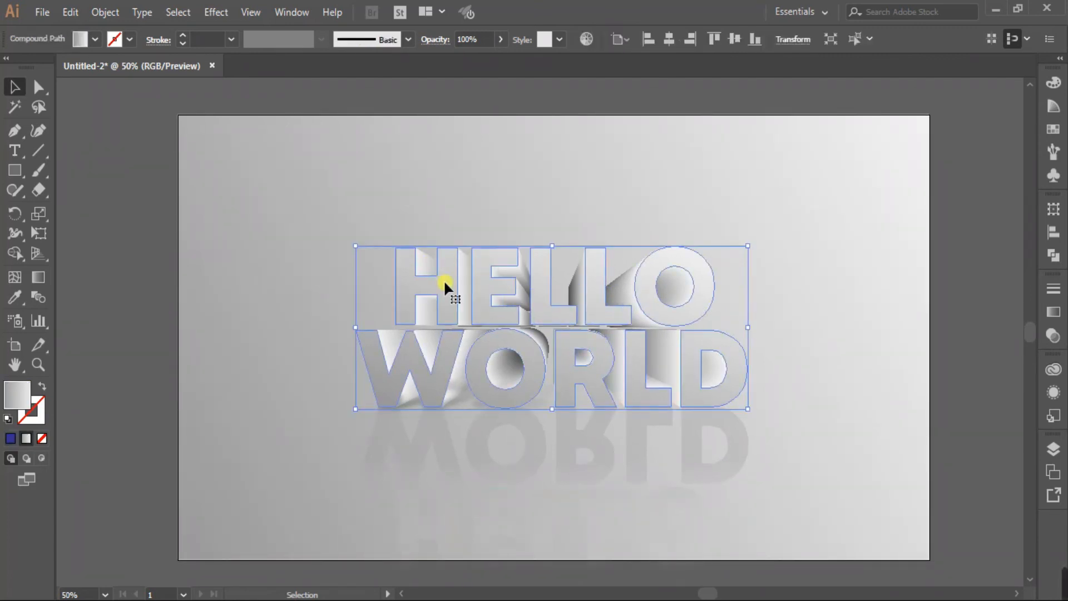
click(1054, 312)
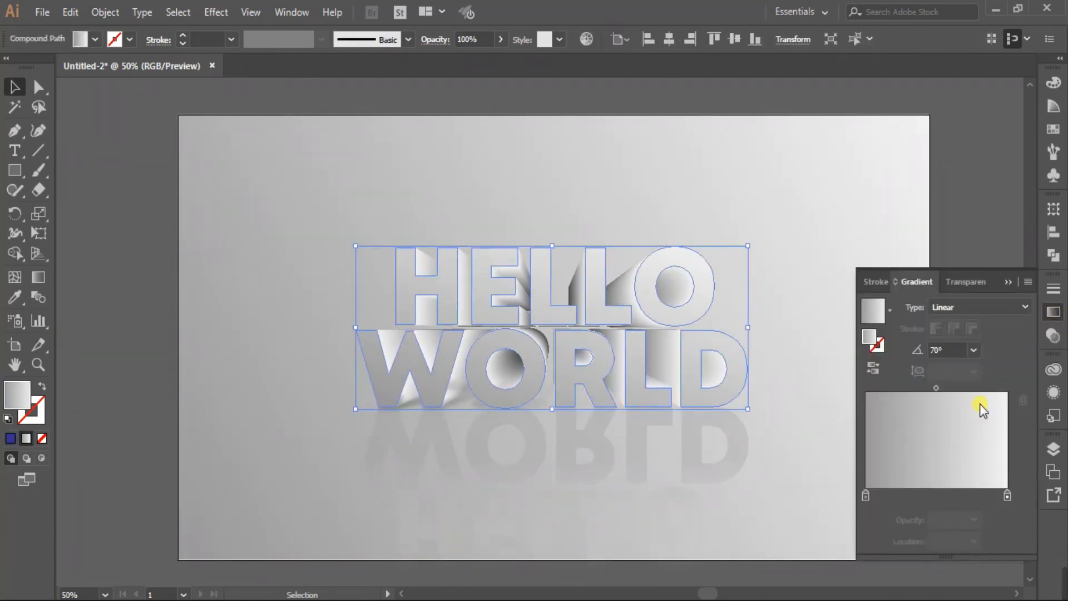
click(39, 278)
mouse_move(603, 216)
drag(587, 279, 574, 313)
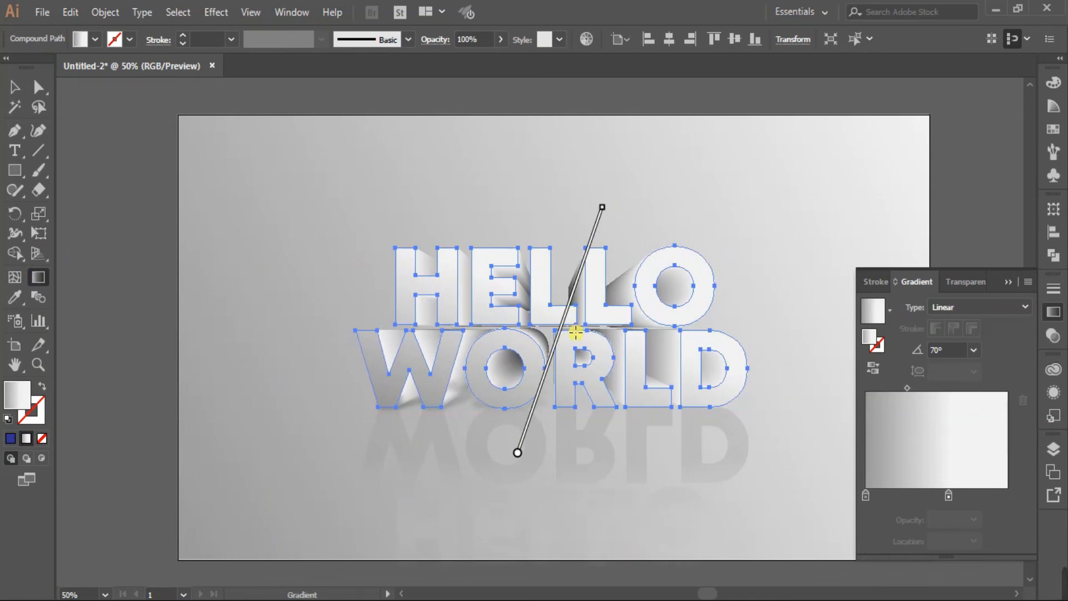
click(1008, 282)
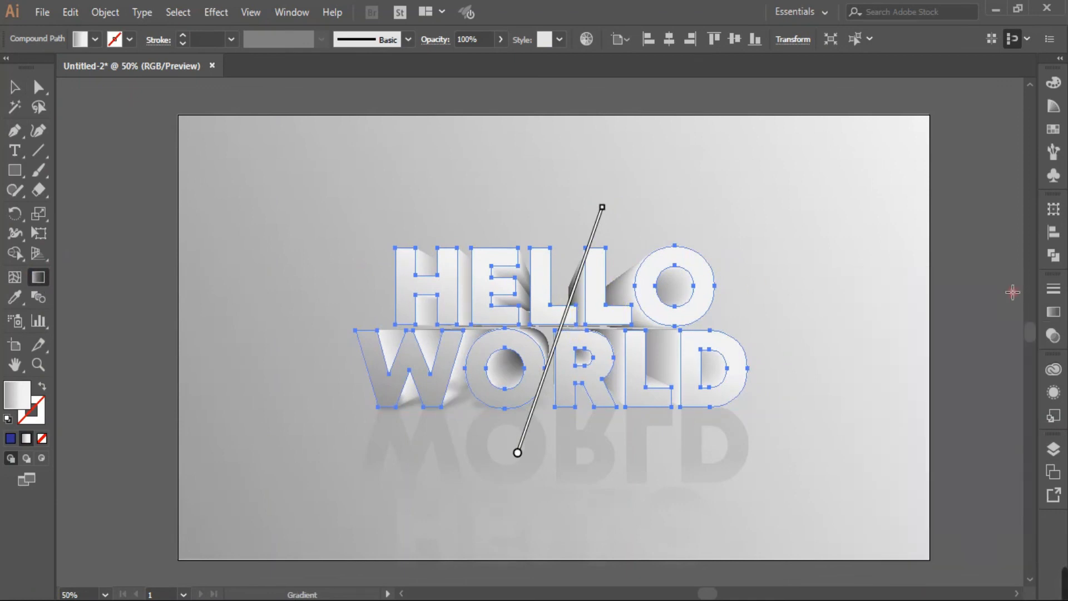
click(15, 87)
click(245, 259)
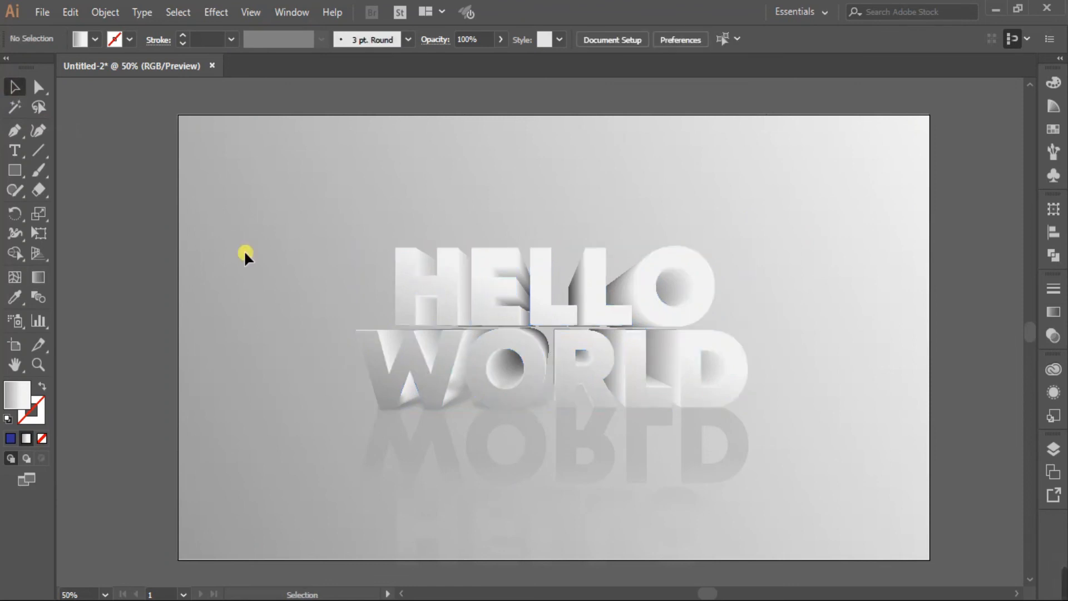
Group the 3D HELLO WORLD lettering together with its shadow and mirrored reflection, and clear the selection
drag(291, 166, 827, 471)
key(ctrl+g)
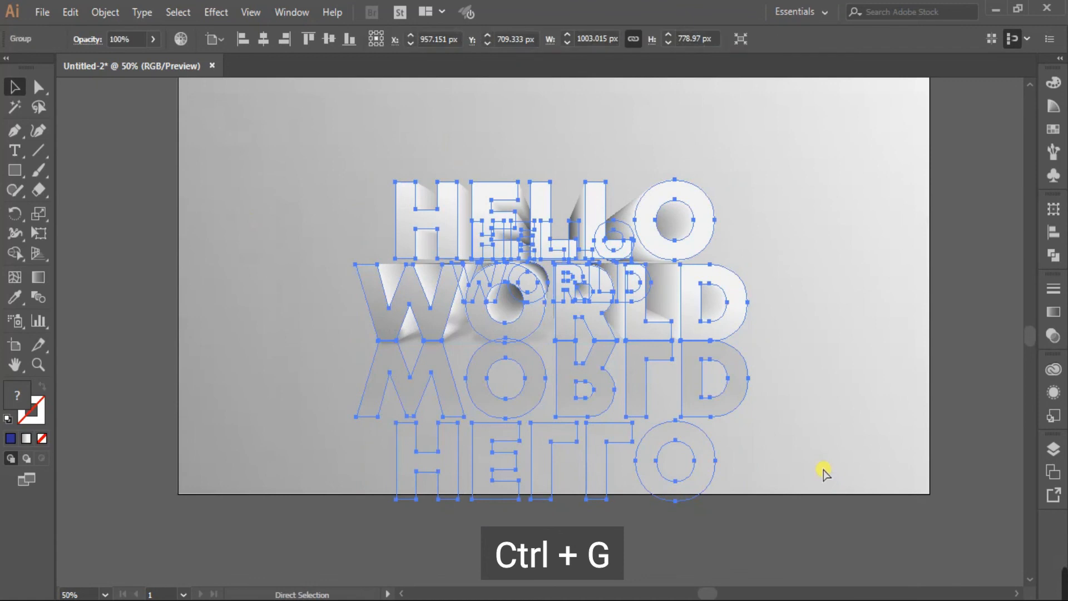
scroll(830, 365, up, 1)
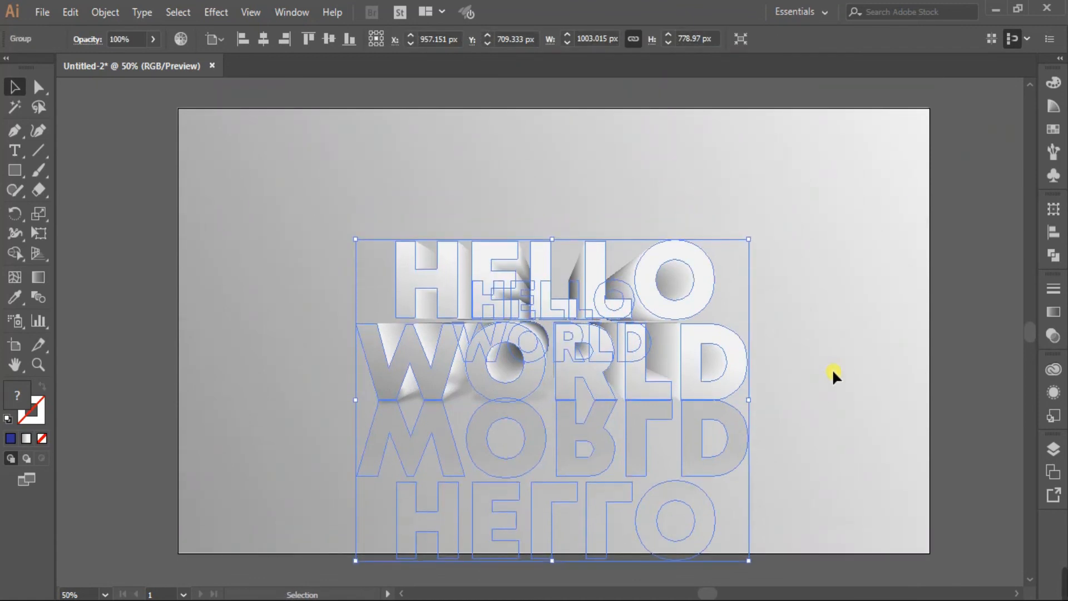
click(832, 369)
Draw a rectangle covering the whole artboard and fill it with the light blue swatch
click(15, 169)
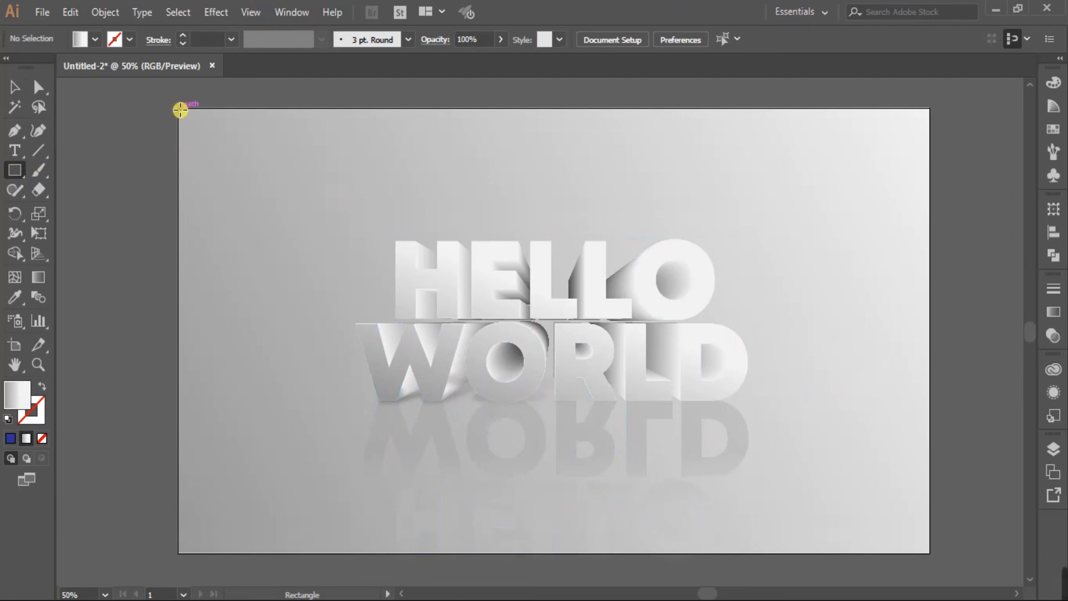
drag(178, 108, 931, 553)
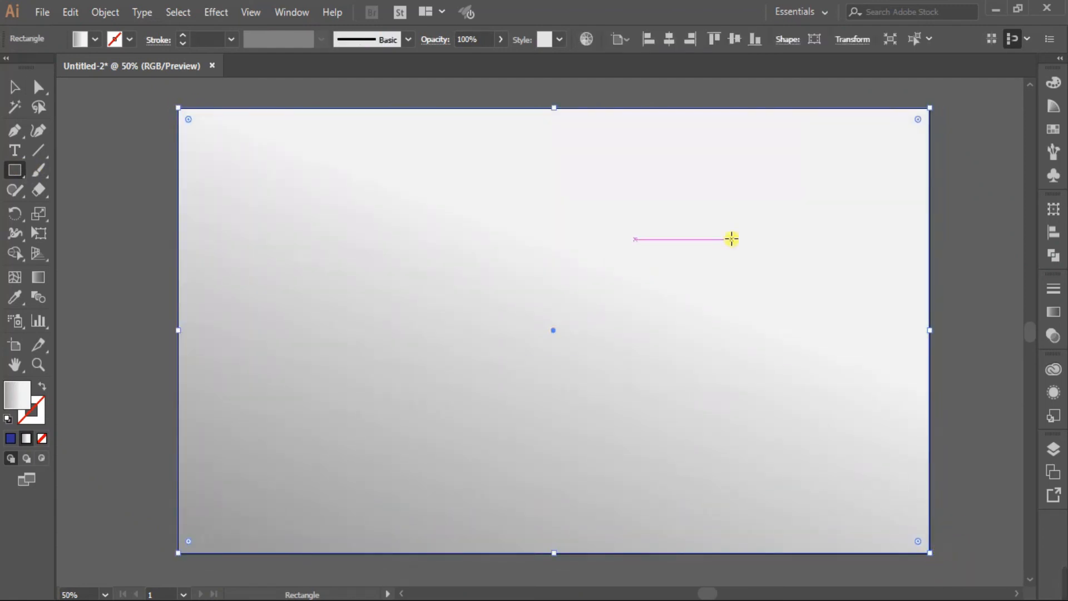
click(15, 87)
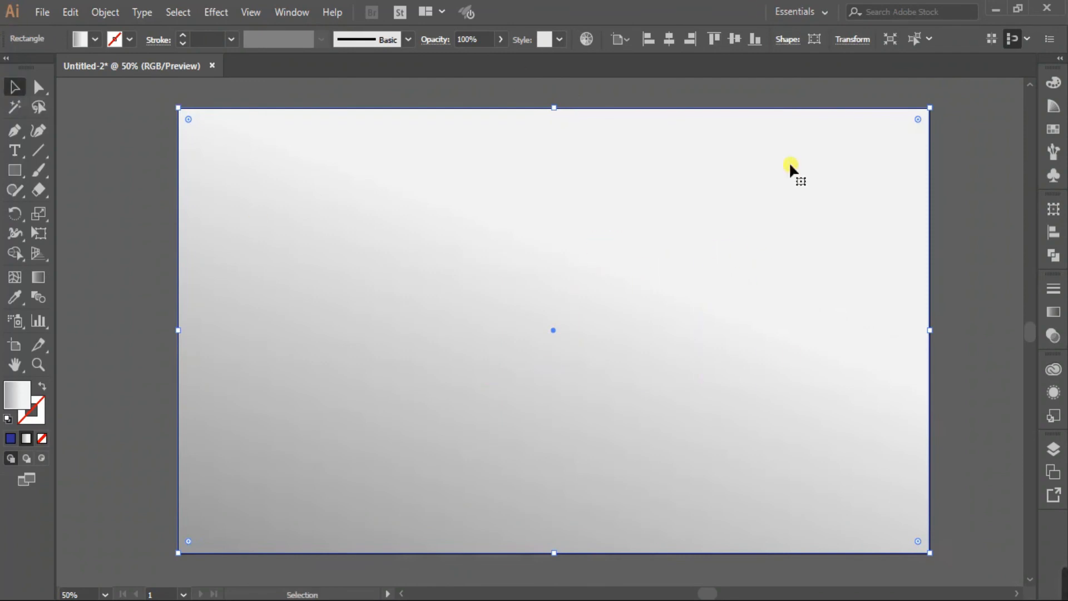
click(1053, 132)
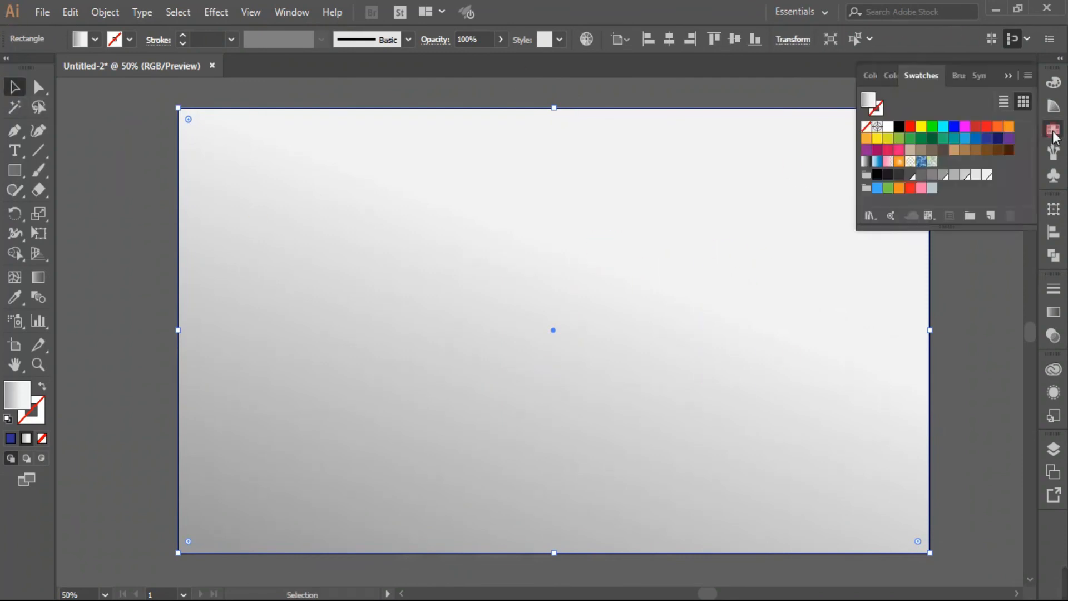
click(965, 139)
click(1008, 76)
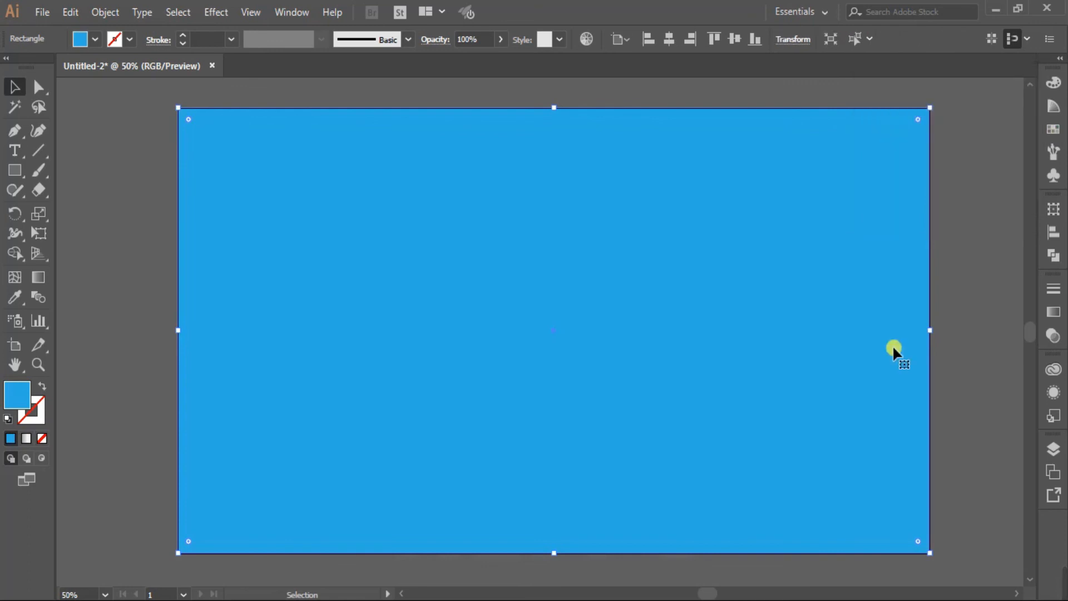
Set the blending mode of the artboard-sized blue rectangle to Color
click(1059, 342)
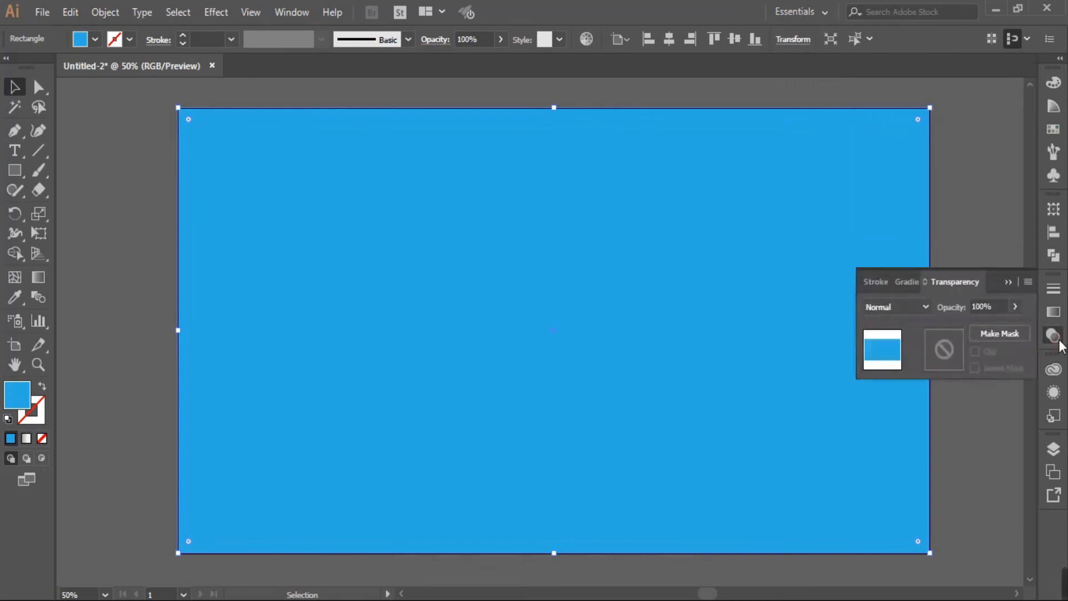
click(926, 307)
click(898, 285)
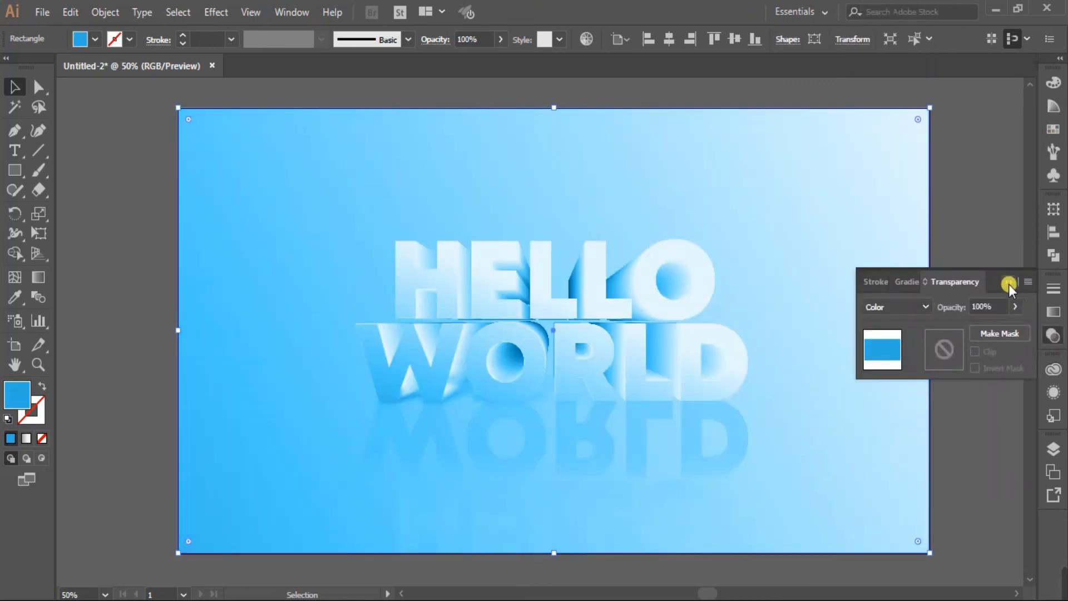
click(1008, 282)
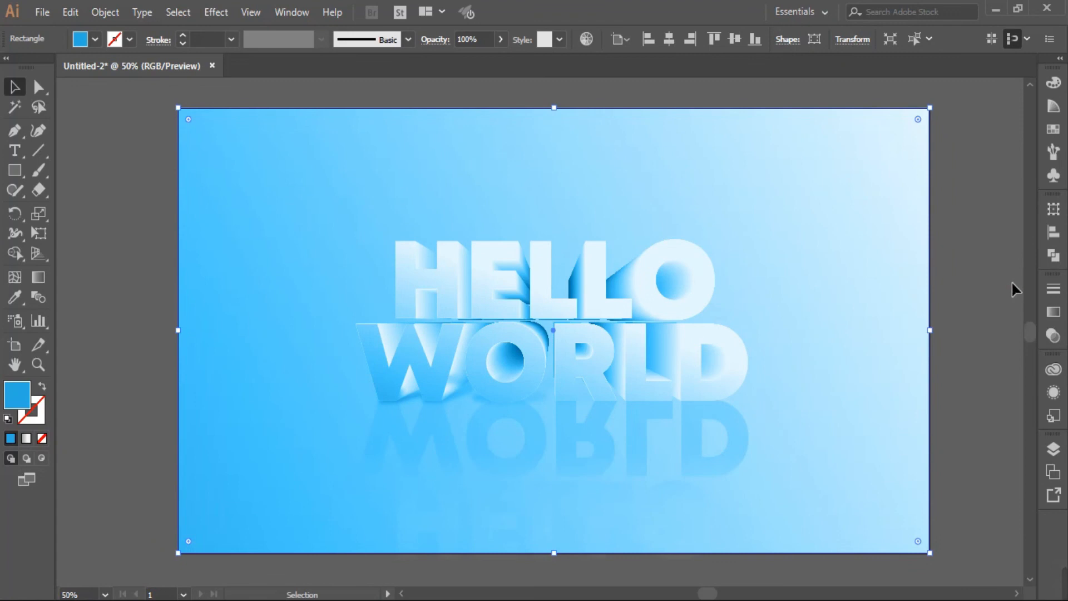
Try blue, navy, teal and green swatches on the color overlay rectangle and settle on the indigo blue fill
click(1054, 129)
click(974, 140)
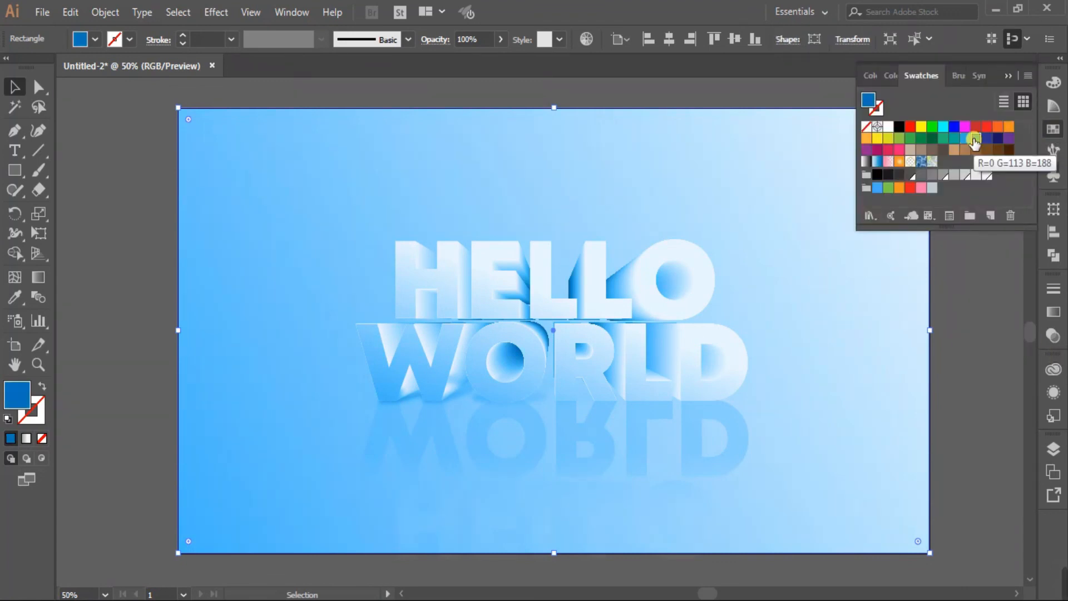
click(987, 139)
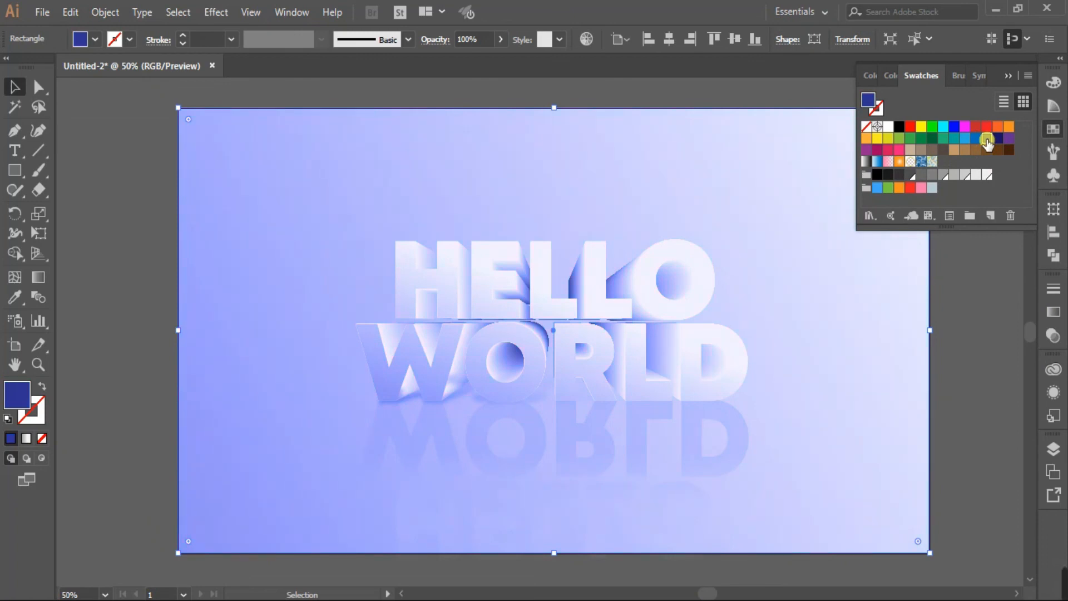
click(995, 143)
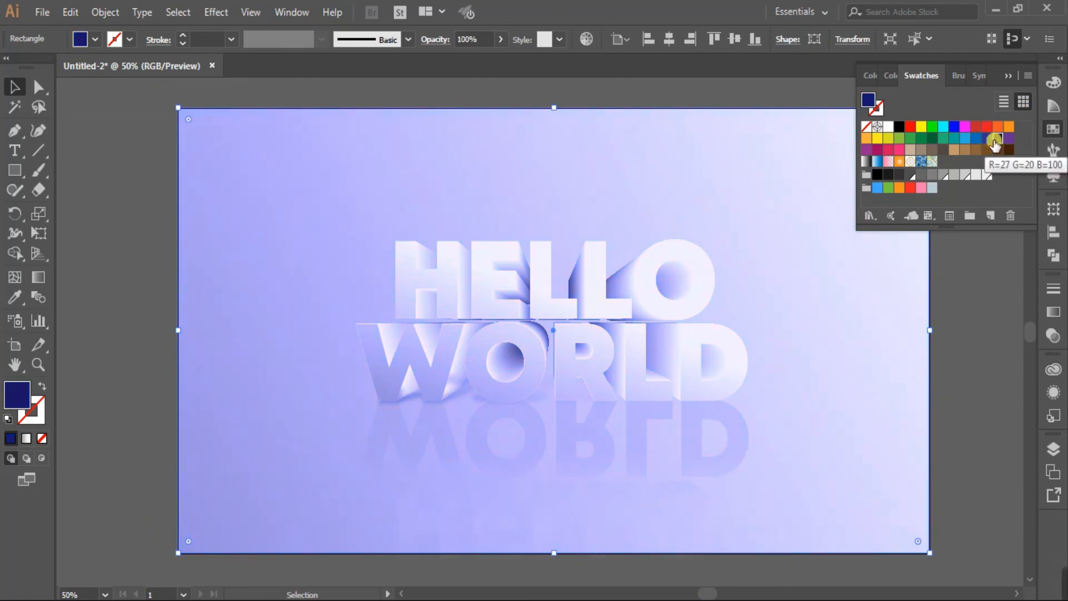
click(984, 142)
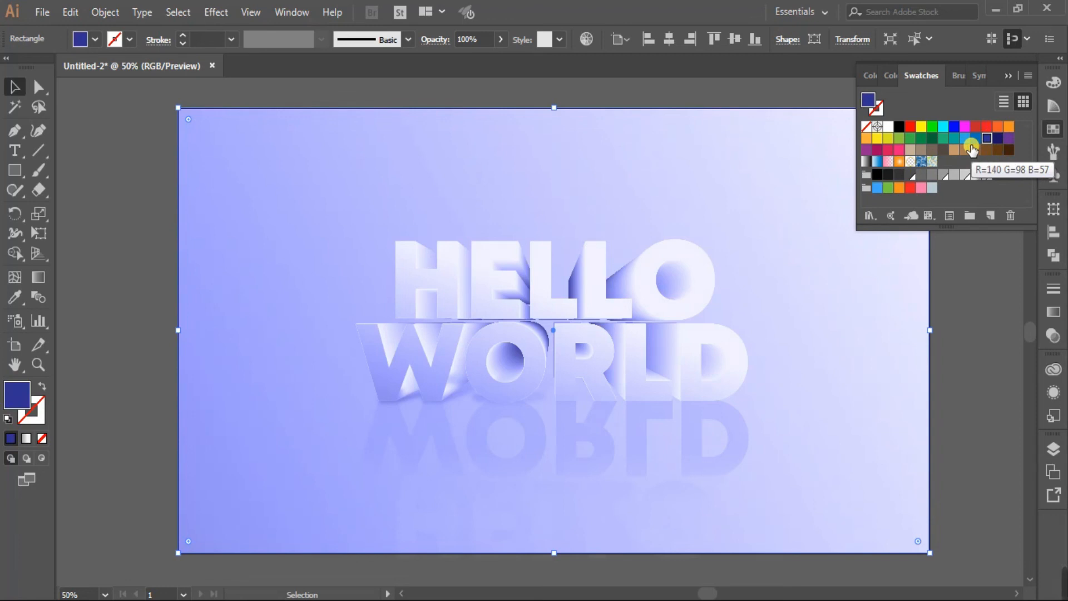
click(966, 139)
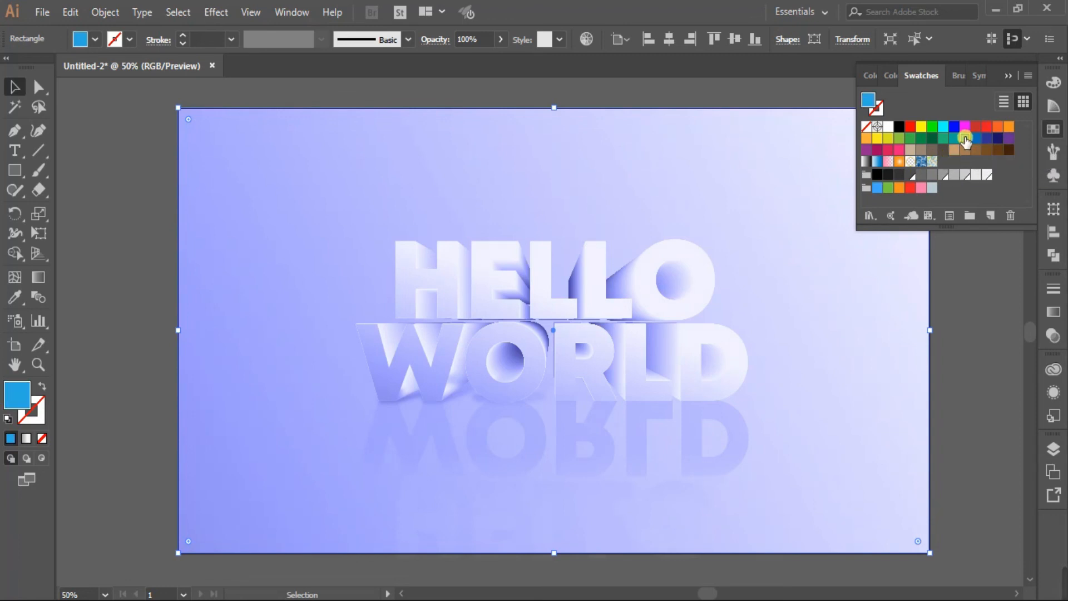
click(955, 139)
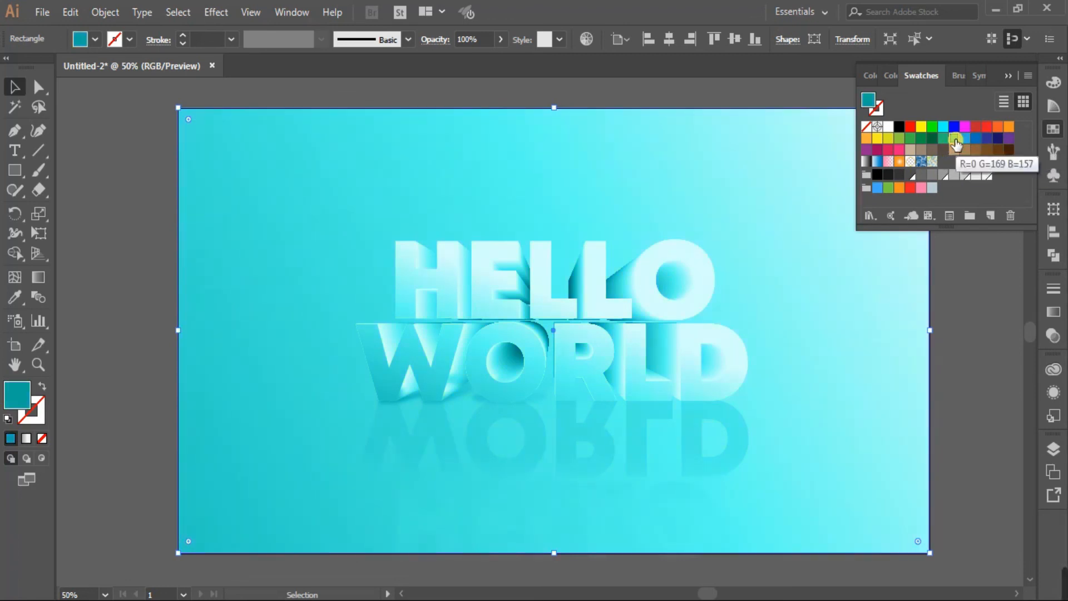
click(943, 140)
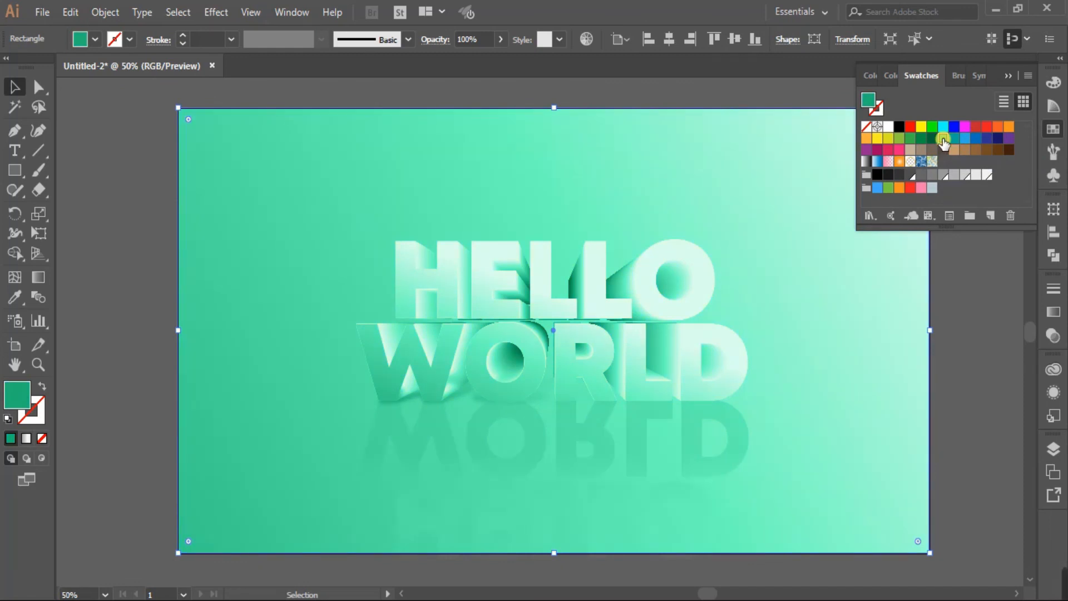
click(931, 139)
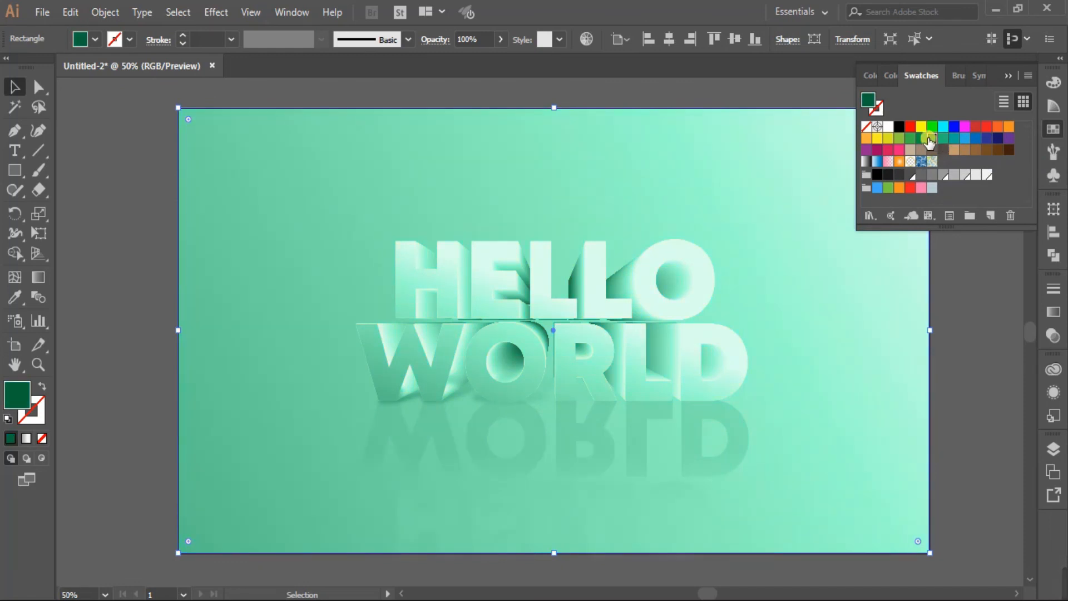
click(976, 139)
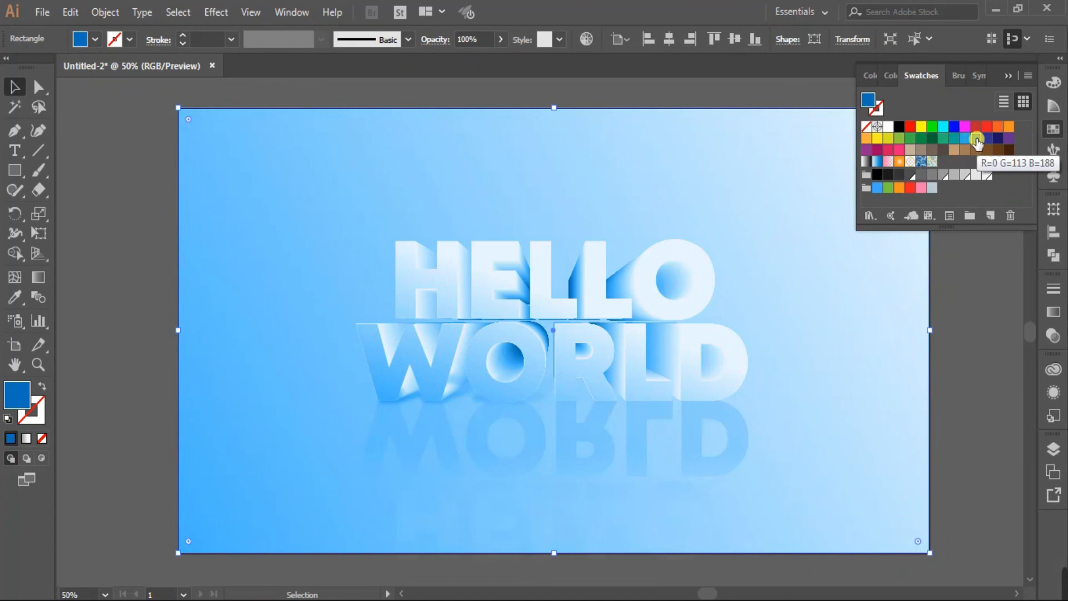
click(966, 139)
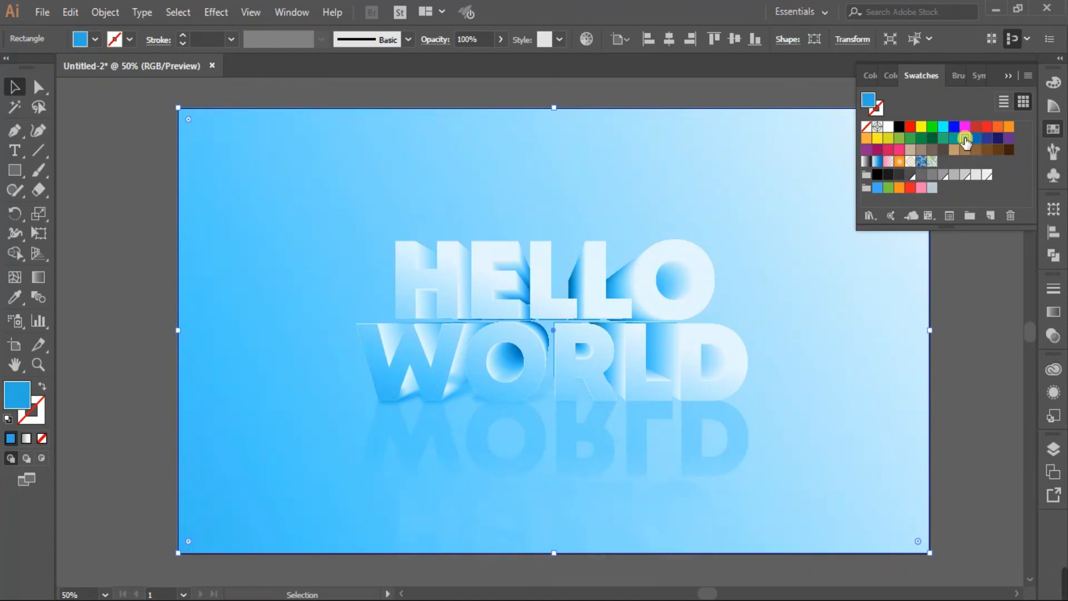
click(986, 140)
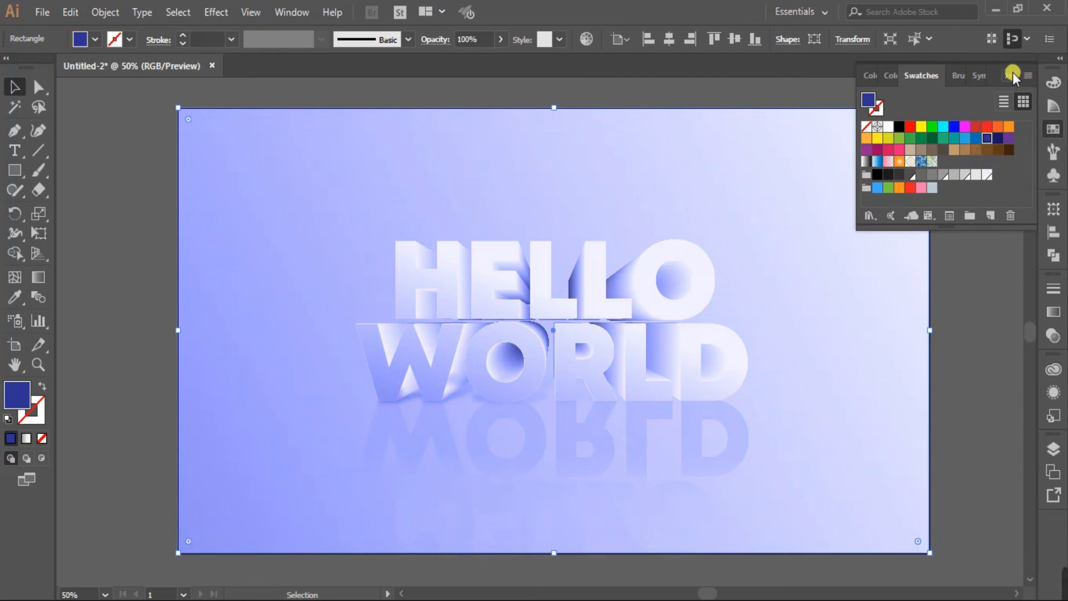
click(795, 287)
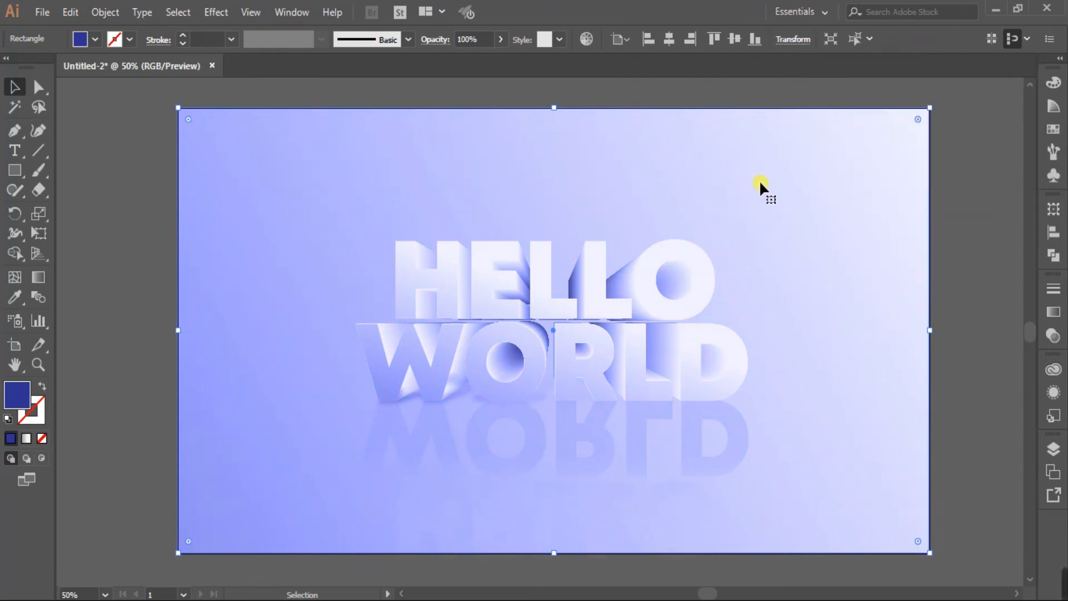
Try the indigo overlay rectangle at 55% opacity and return it to 100%
click(1054, 336)
click(1015, 308)
drag(1004, 328, 986, 327)
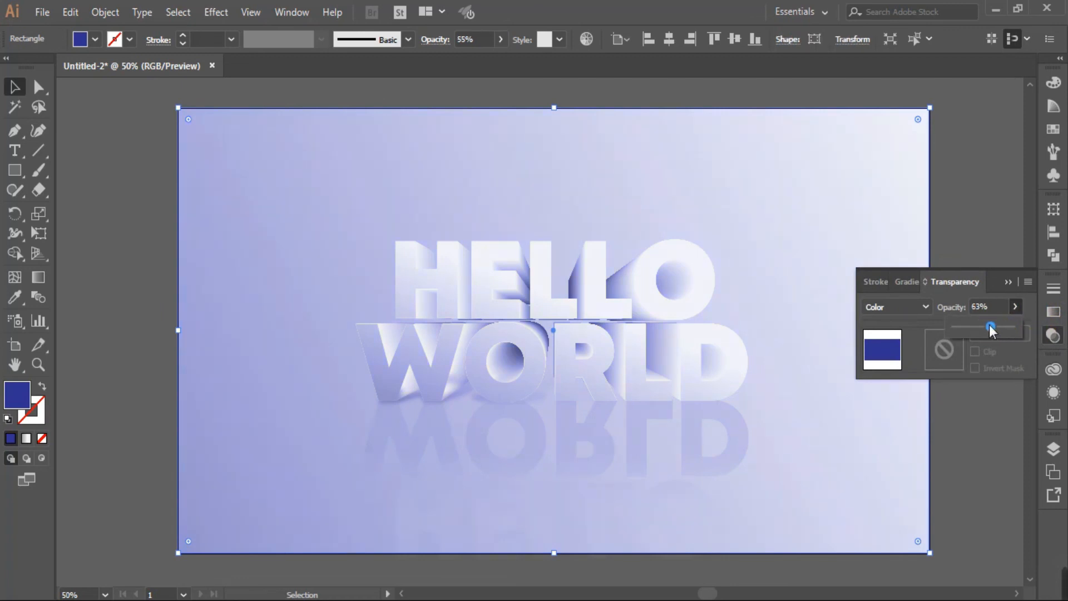
drag(1003, 328, 1013, 328)
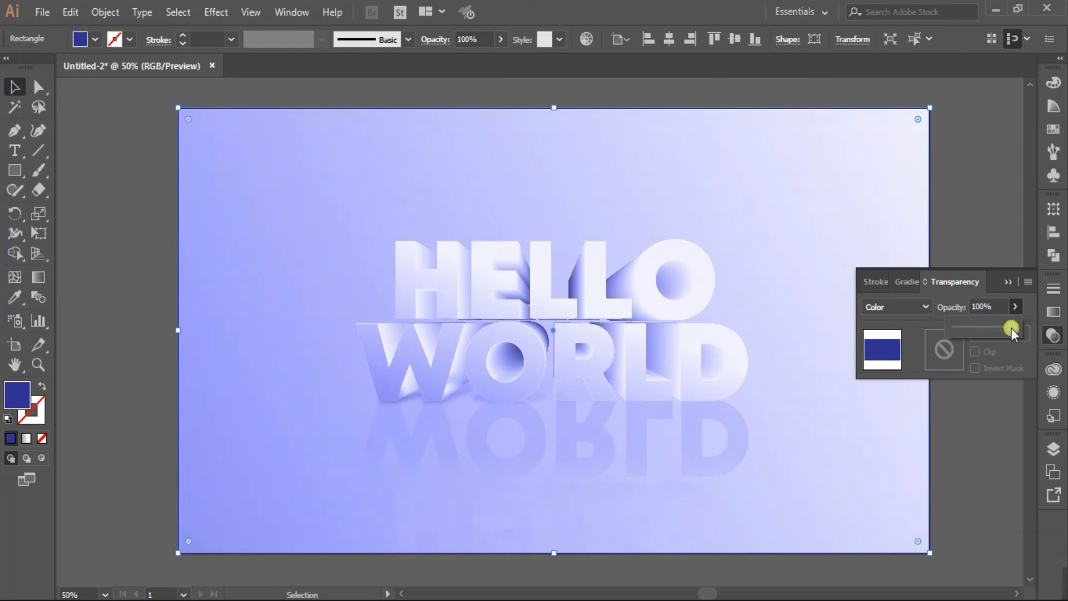
click(1008, 281)
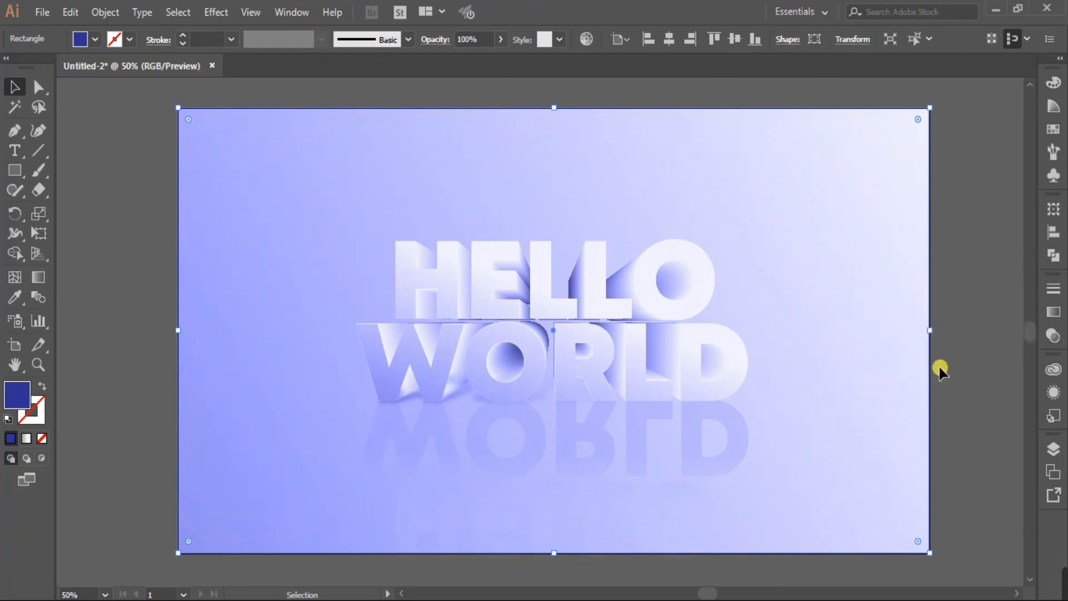
Deselect the overlay rectangle and examine the tinted lettering and reflection at 66.67% zoom
click(143, 162)
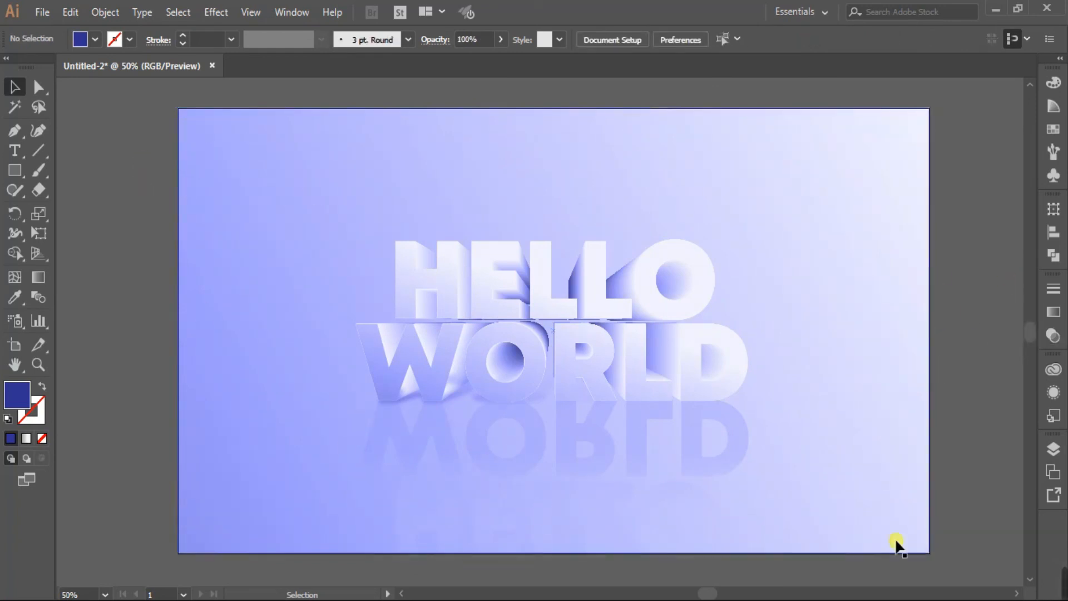
scroll(963, 423, up, 1)
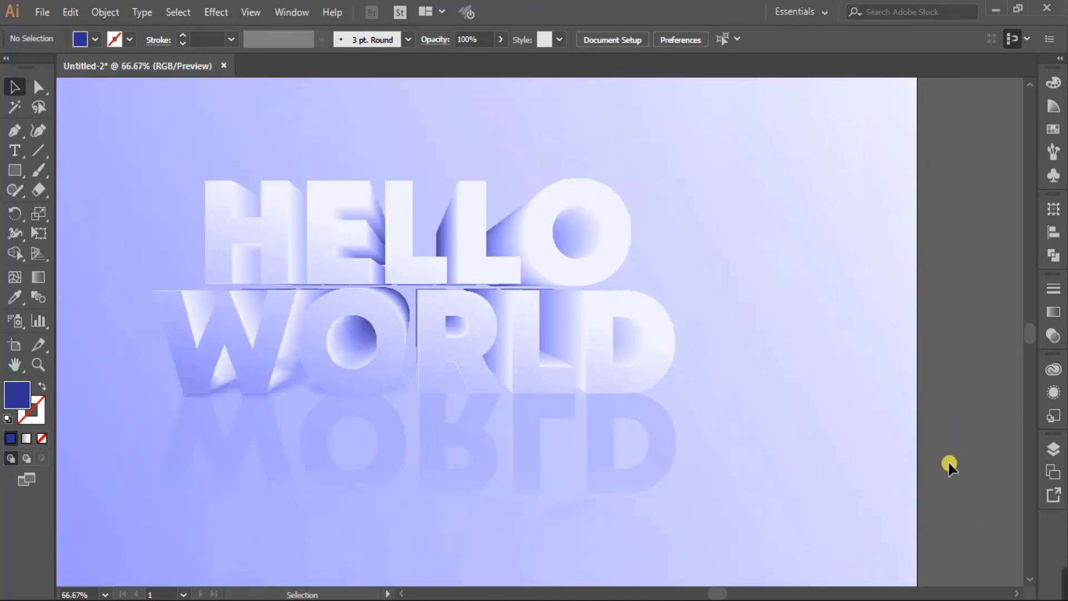
drag(777, 517, 900, 511)
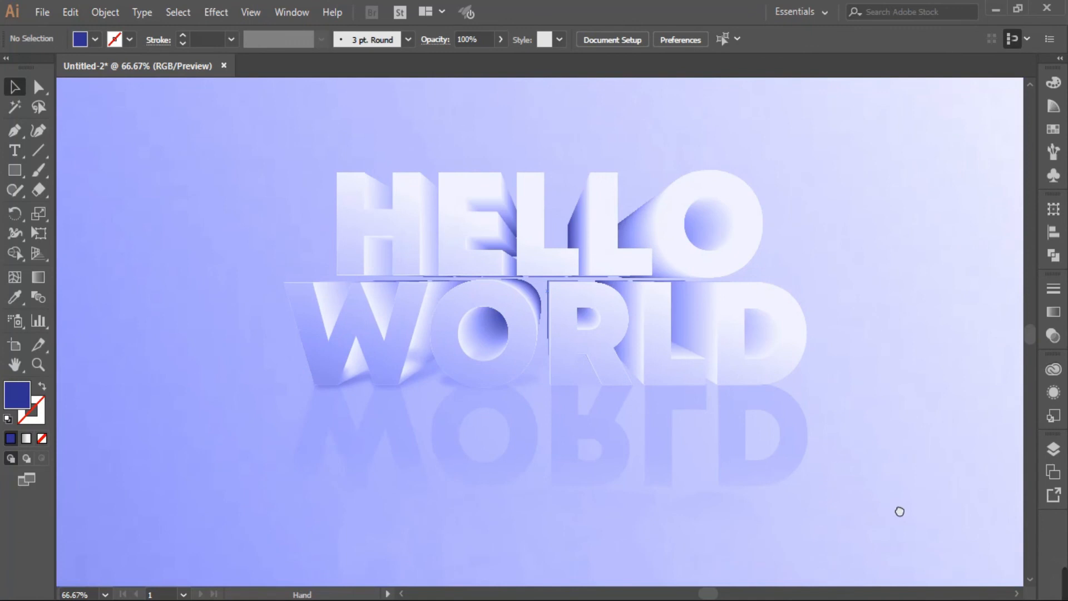